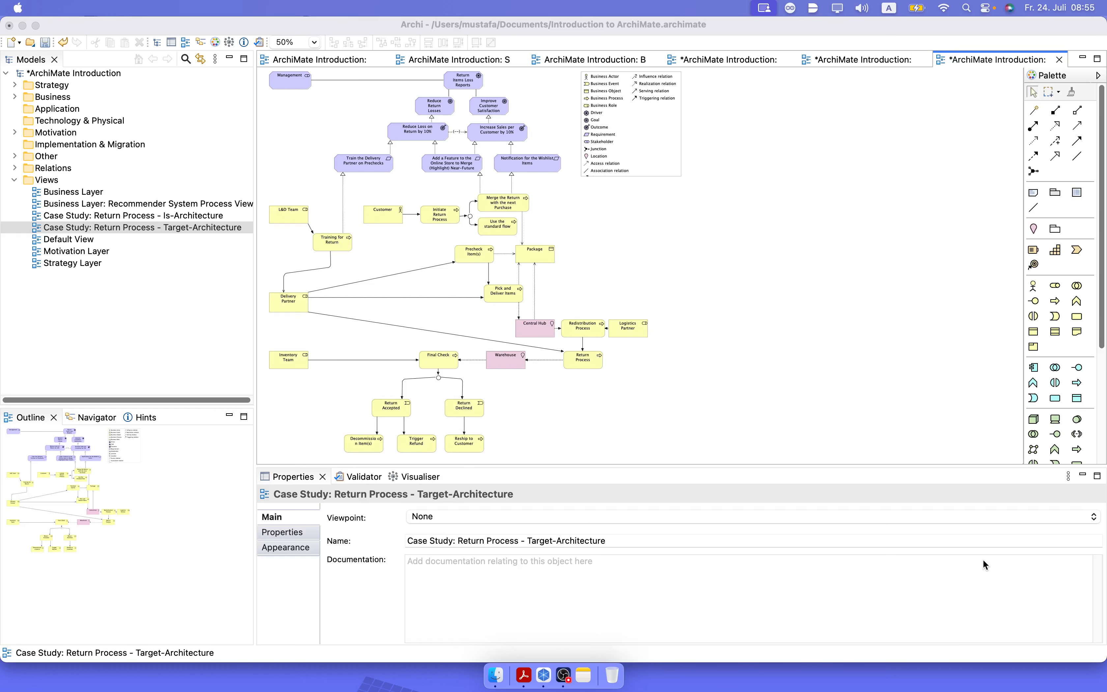
Check the Application Domain chapter of the ArchiMate 4 specification in Adobe Acrobat, and return to Archi to view "Business Layer: Recommender System Process View".
click(526, 677)
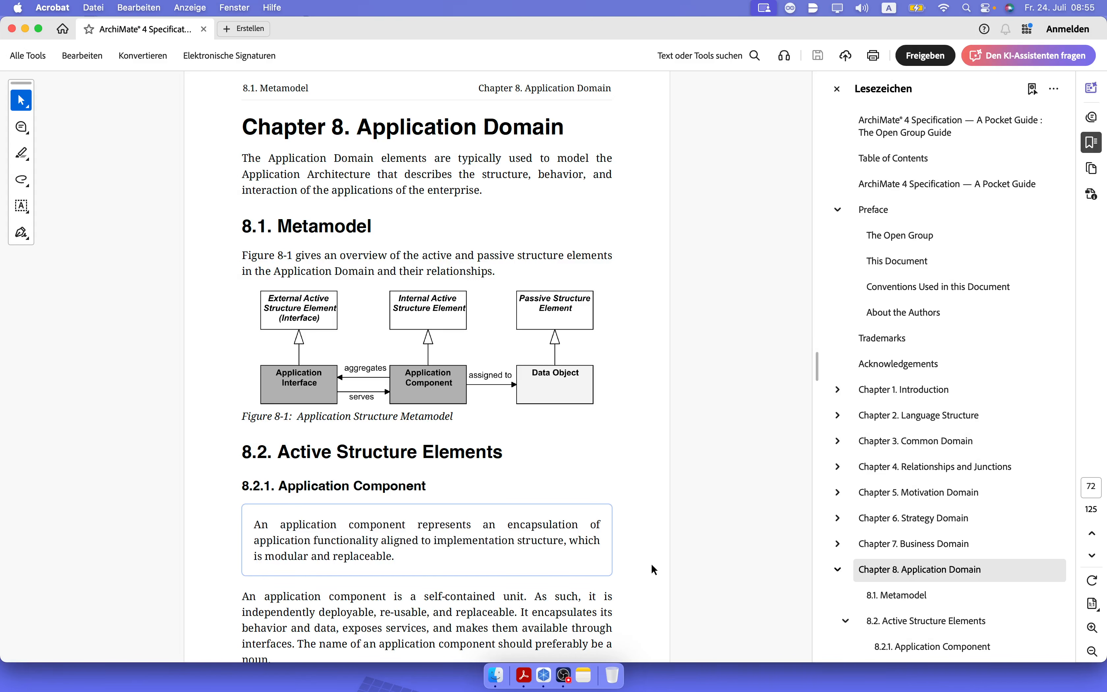
click(545, 676)
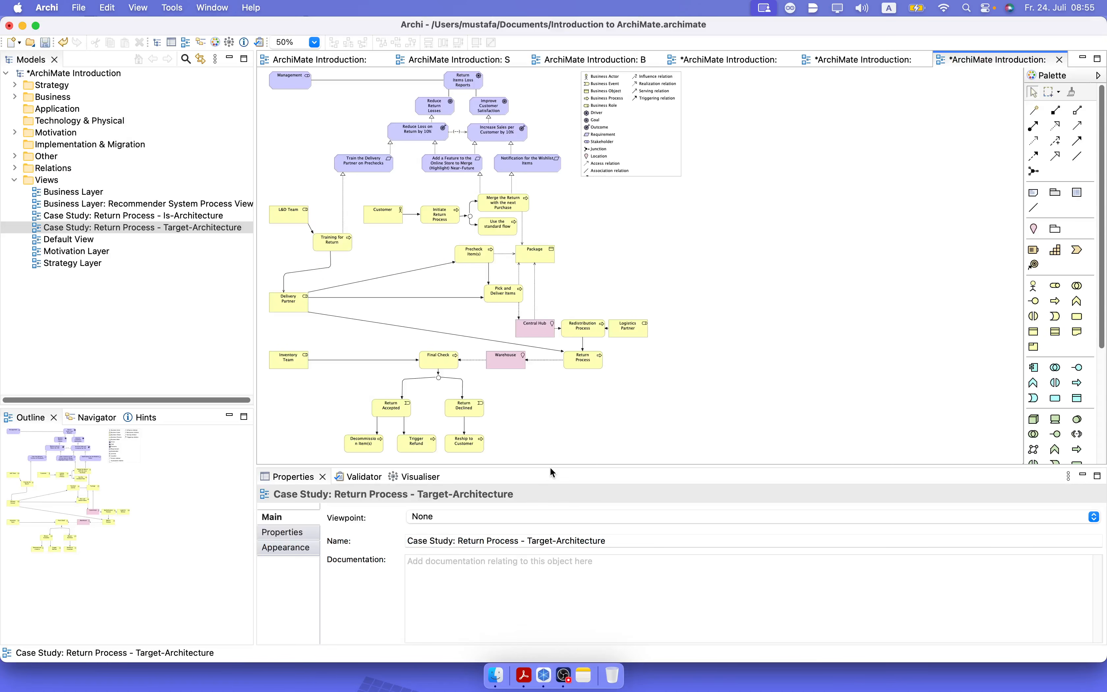
click(131, 207)
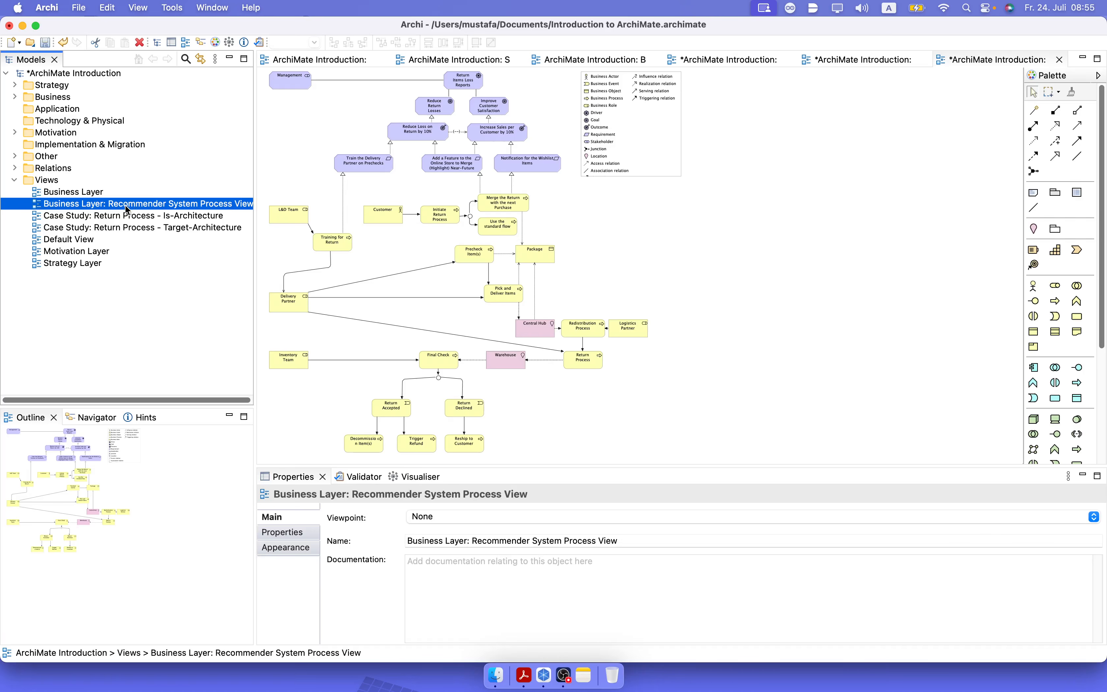
double_click(127, 206)
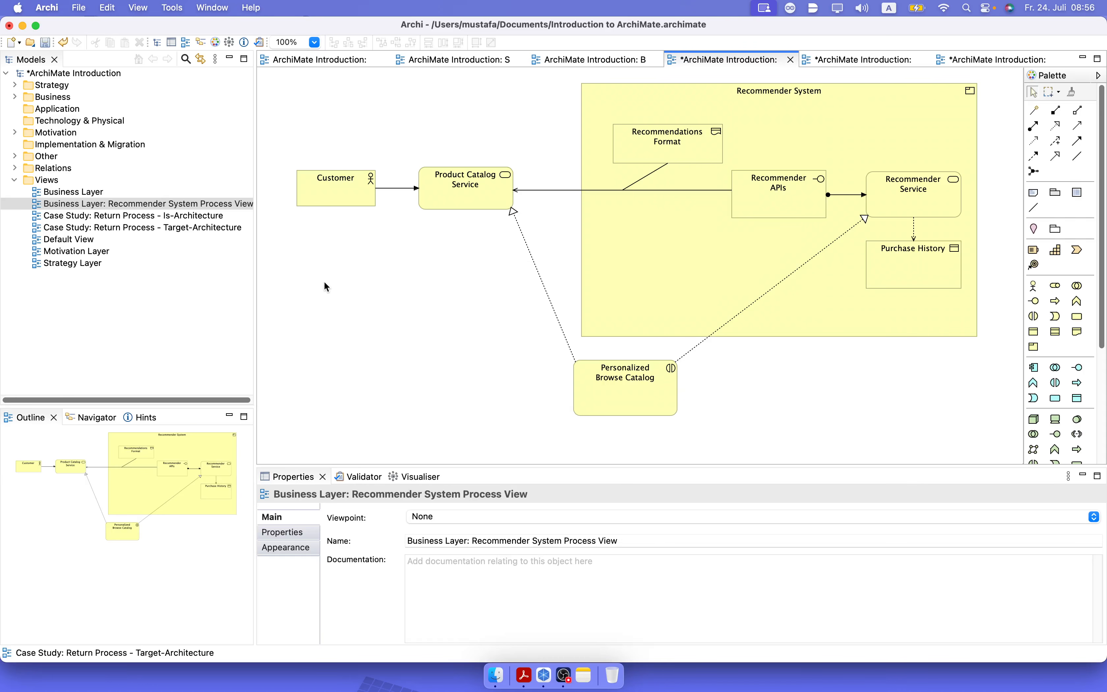
Create a new ArchiMate view in the Views folder and name it "Application Layer: Recommender System".
right_click(56, 181)
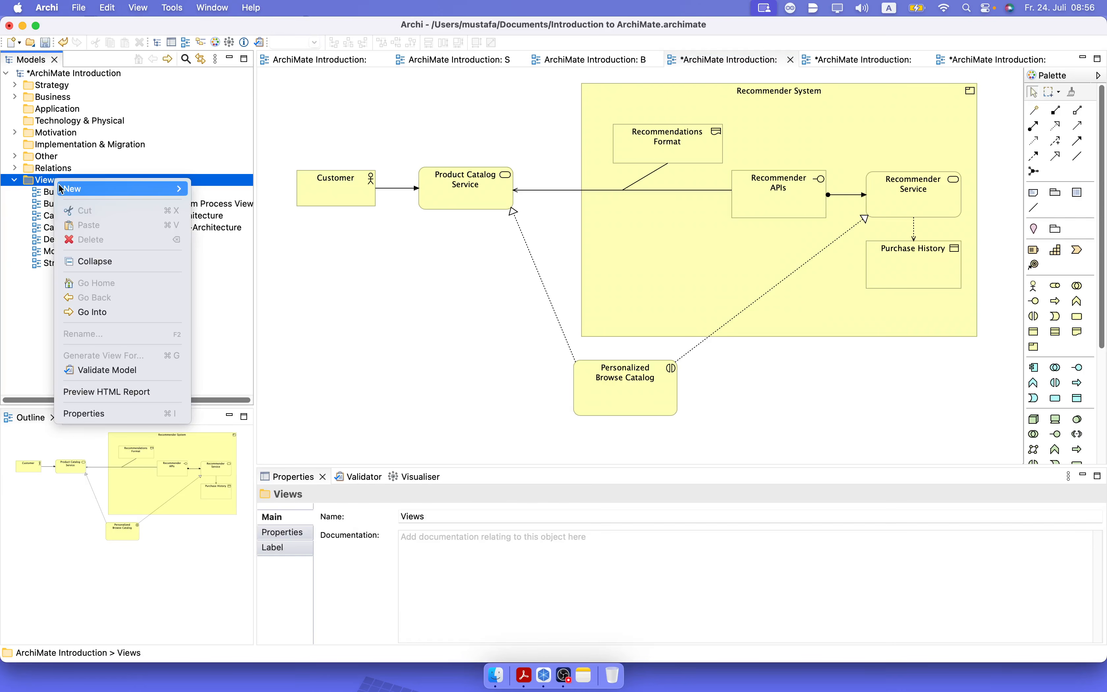
mouse_move(91, 189)
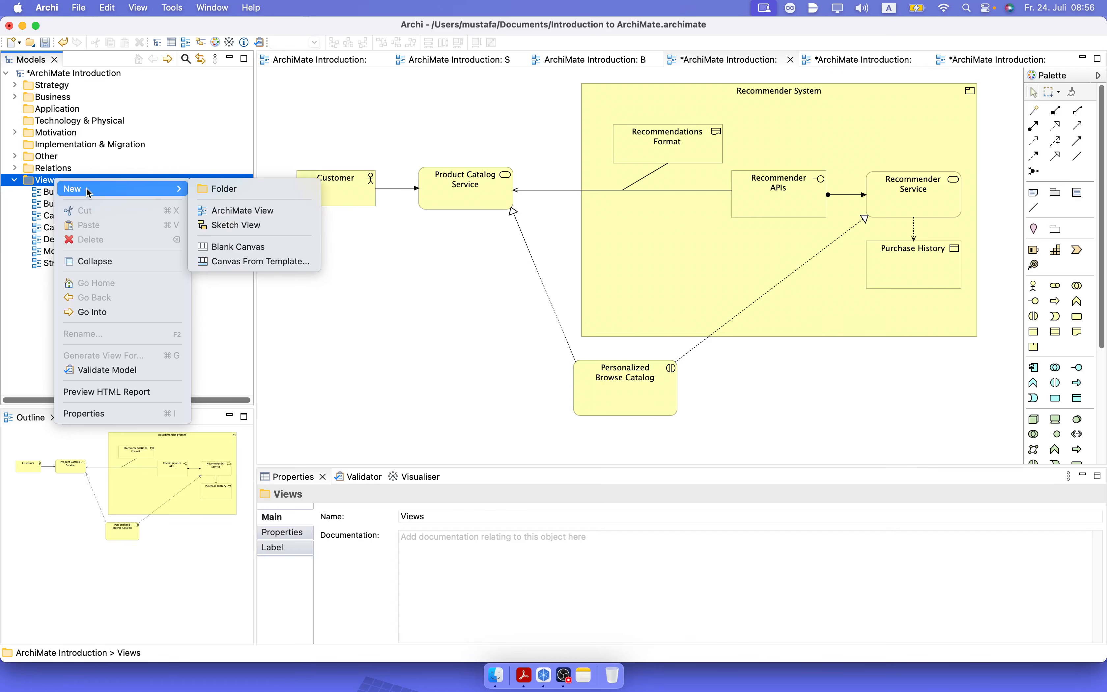
click(237, 210)
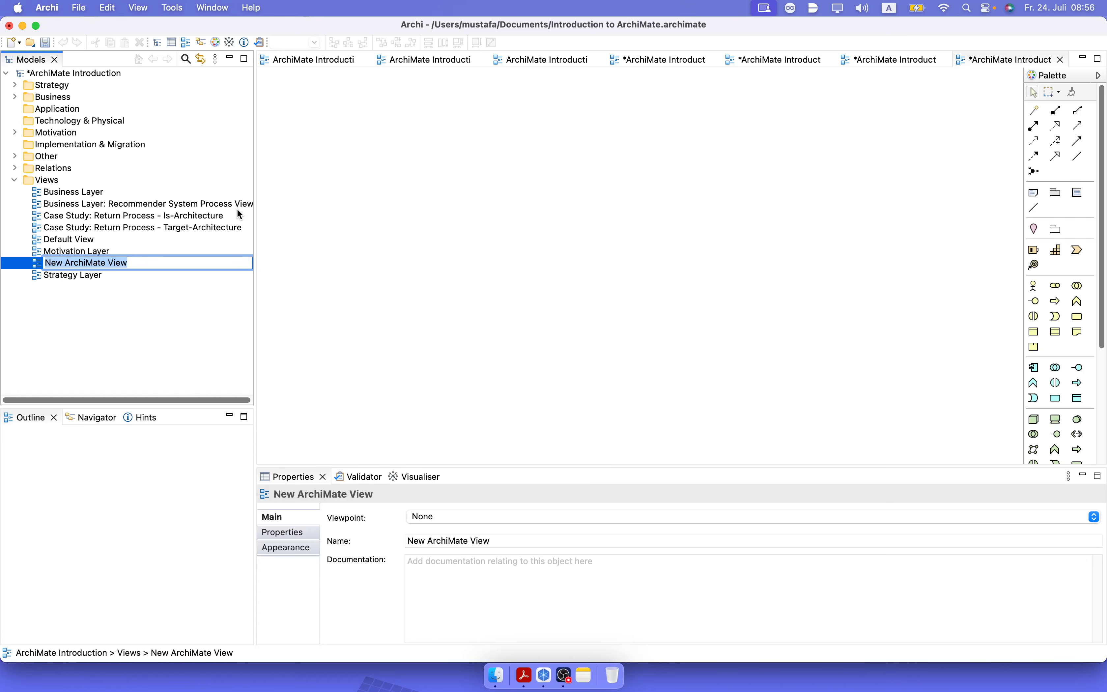
text(Appl)
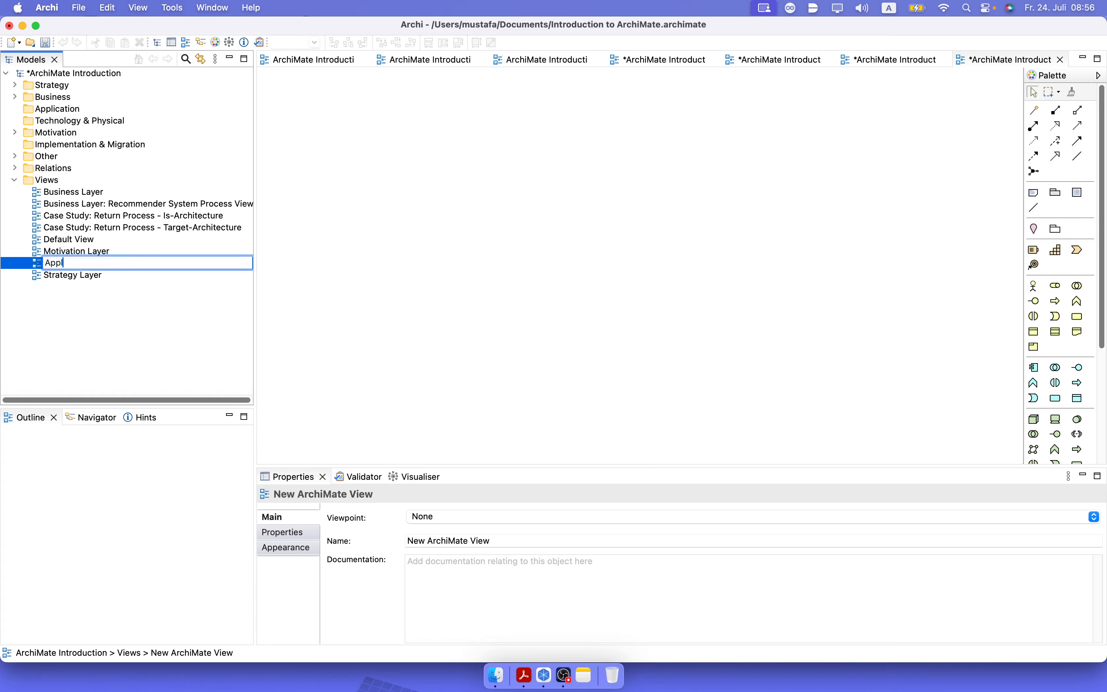
text(ication Layer: Recommender Sys)
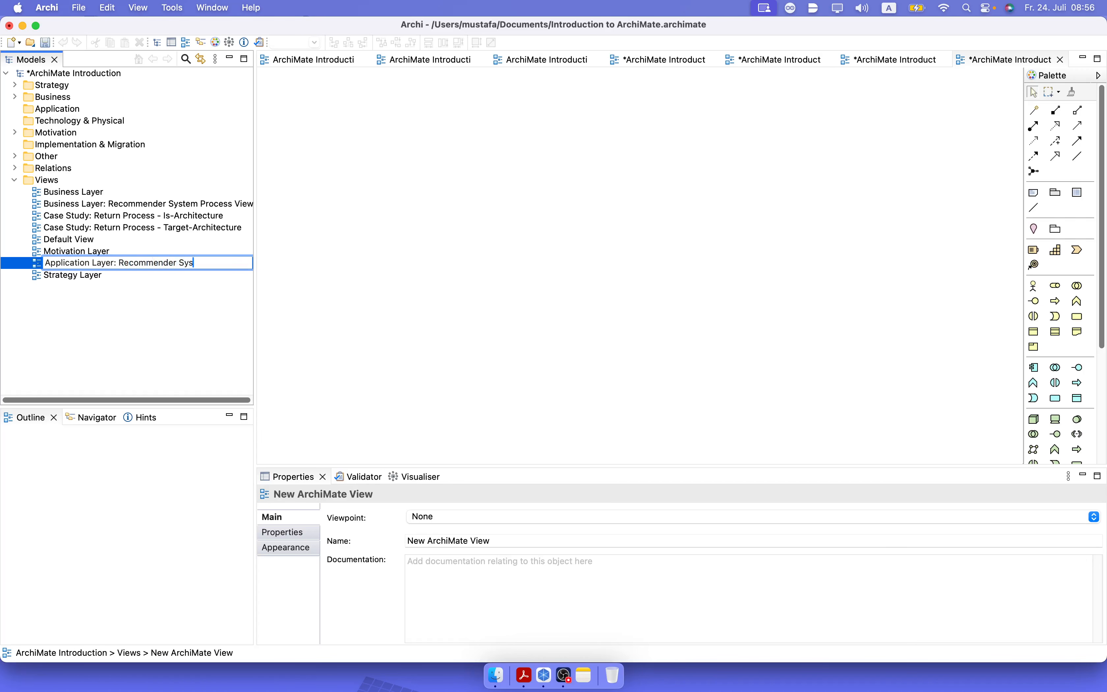
text(tem)
key(Return)
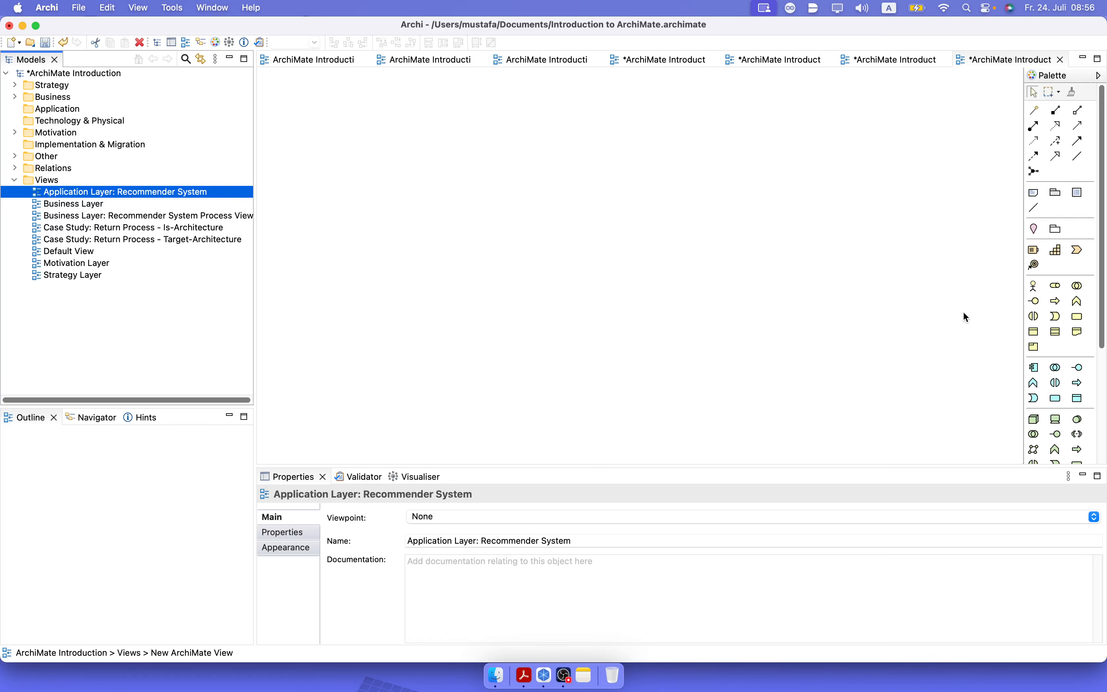
Add a business actor named "Customer" near the left edge of the diagram and shift it down a little.
click(1034, 285)
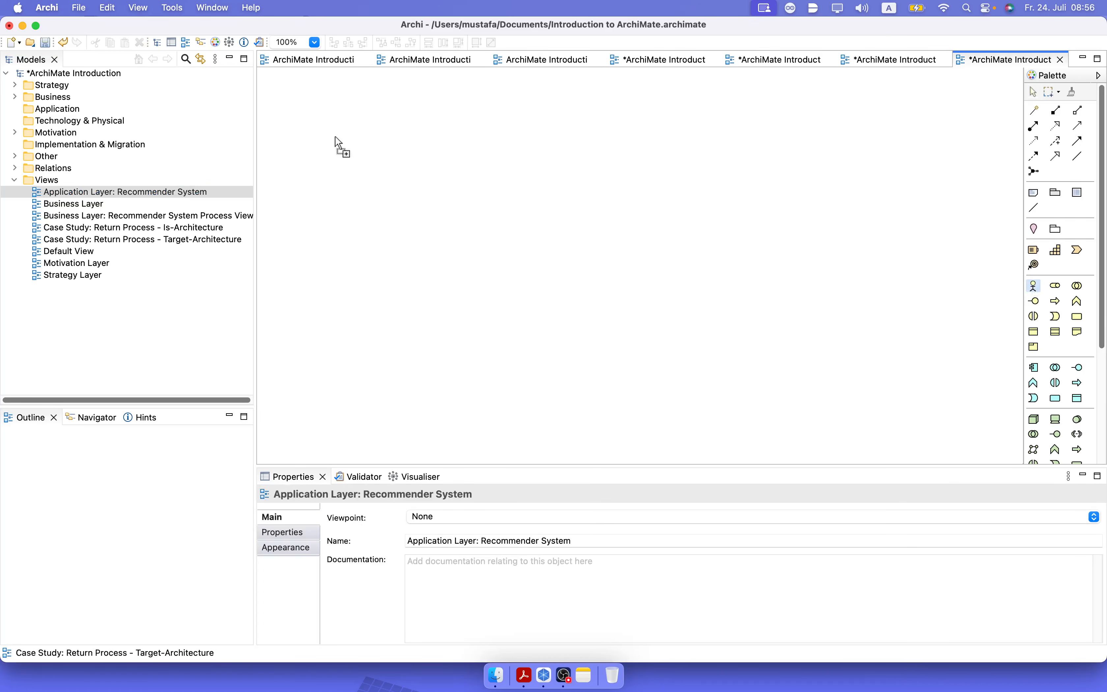
click(285, 128)
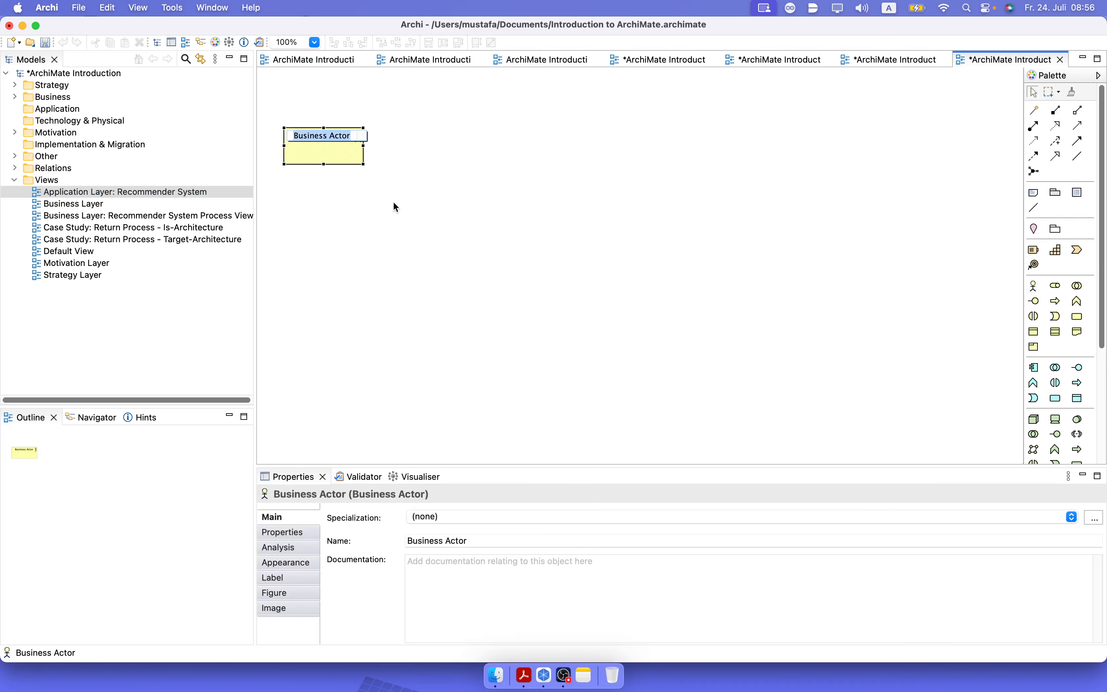
text(Customer)
key(Return)
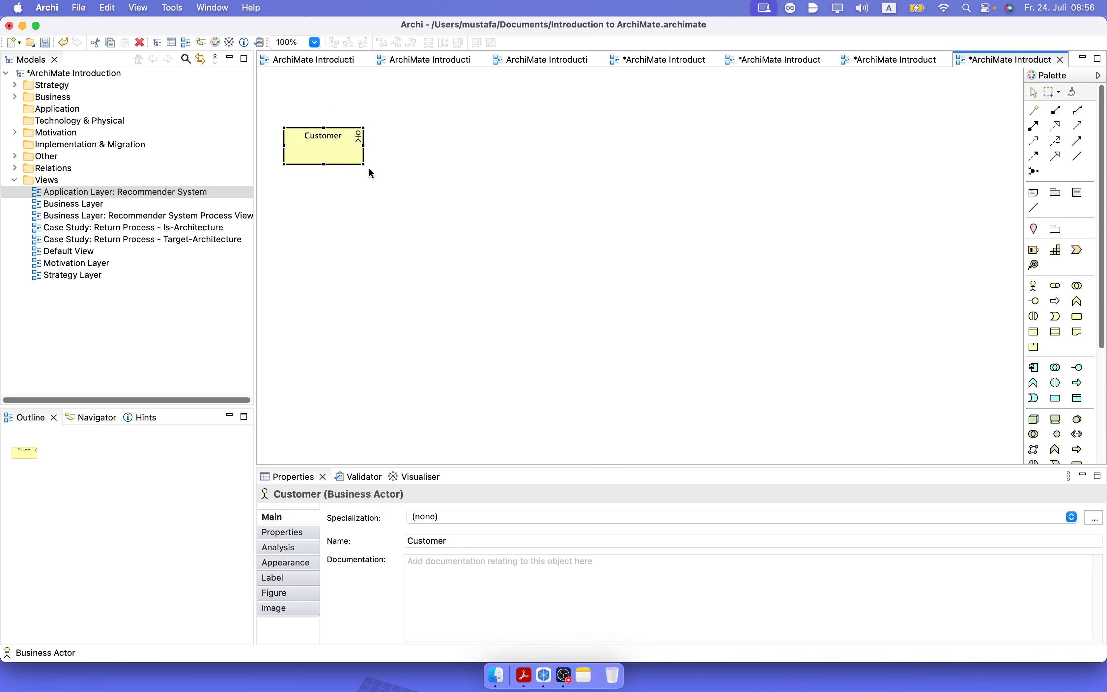
drag(327, 141, 326, 203)
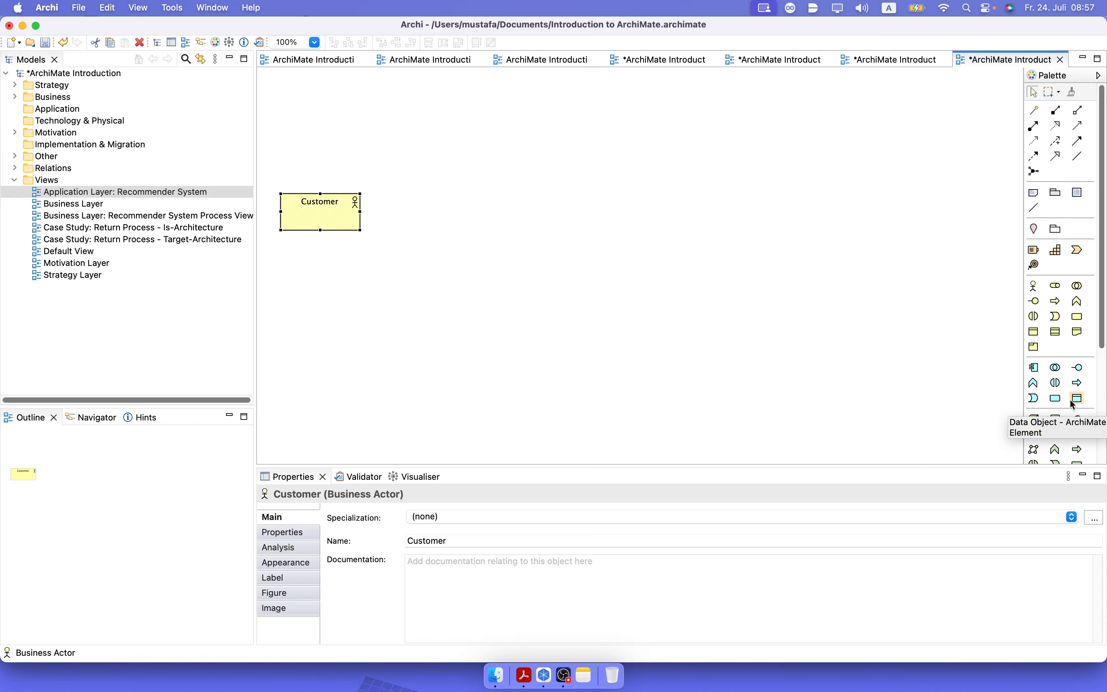
Add an application service named "Frontend" to the right of Customer and align it with that actor.
click(1057, 399)
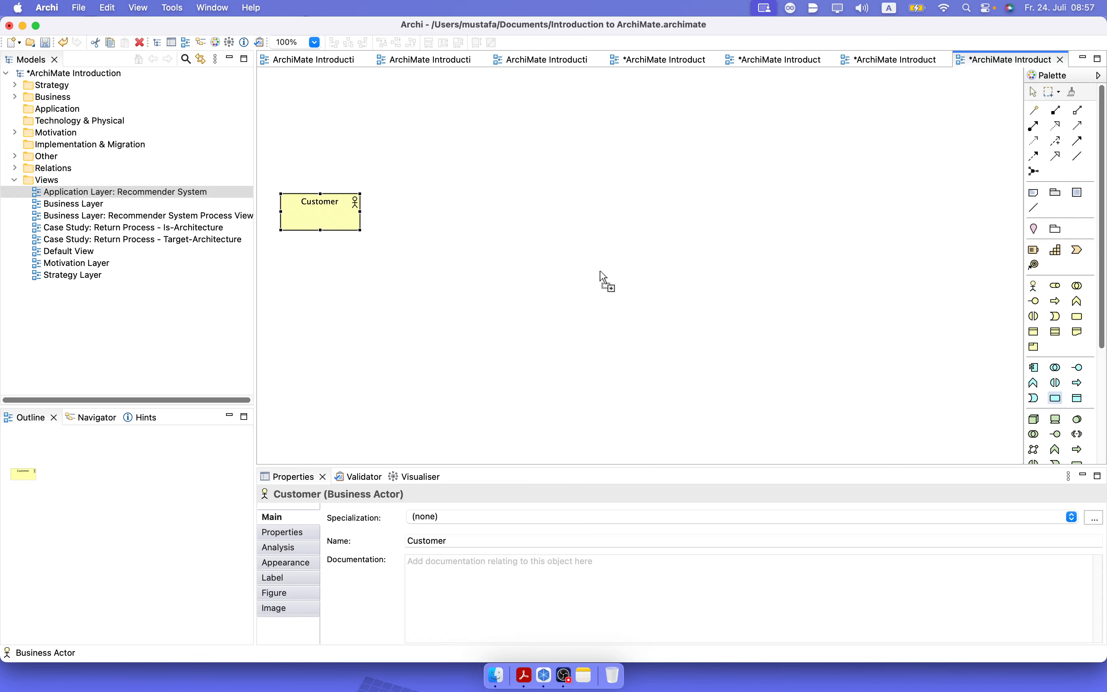
click(419, 198)
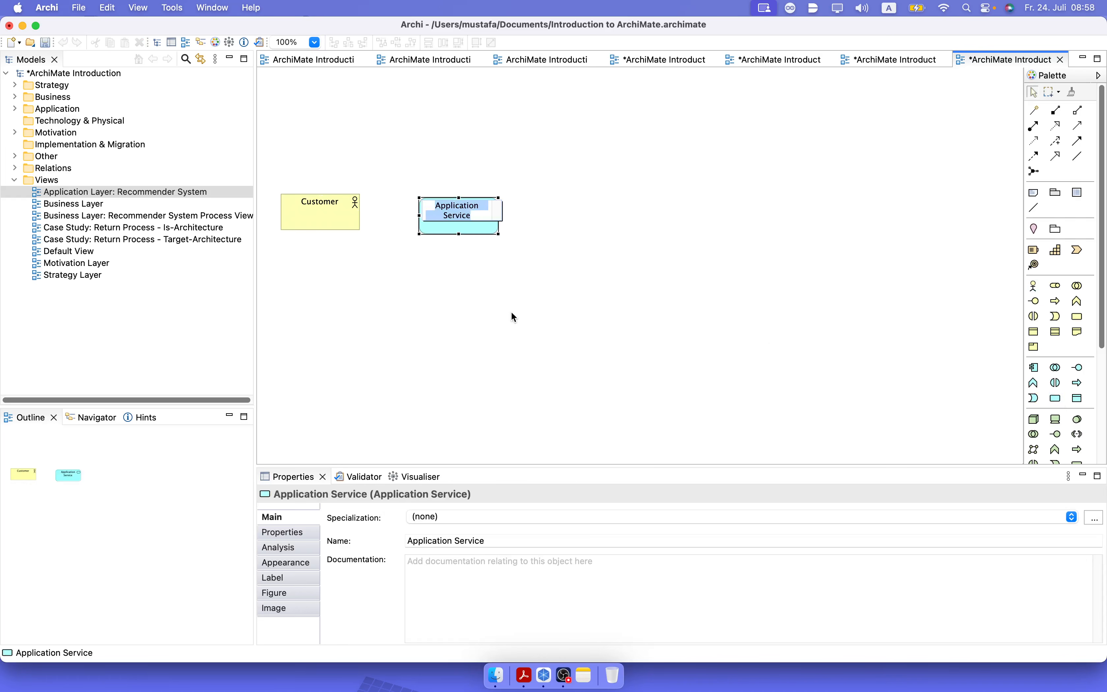
text(Front)
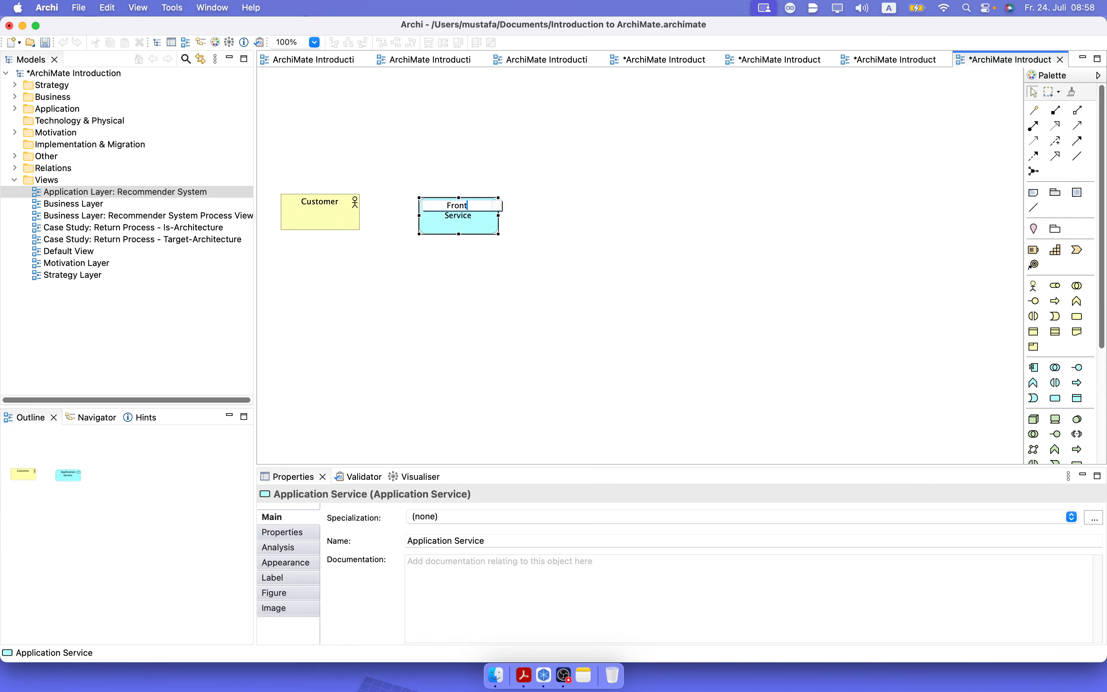
text(end)
key(Return)
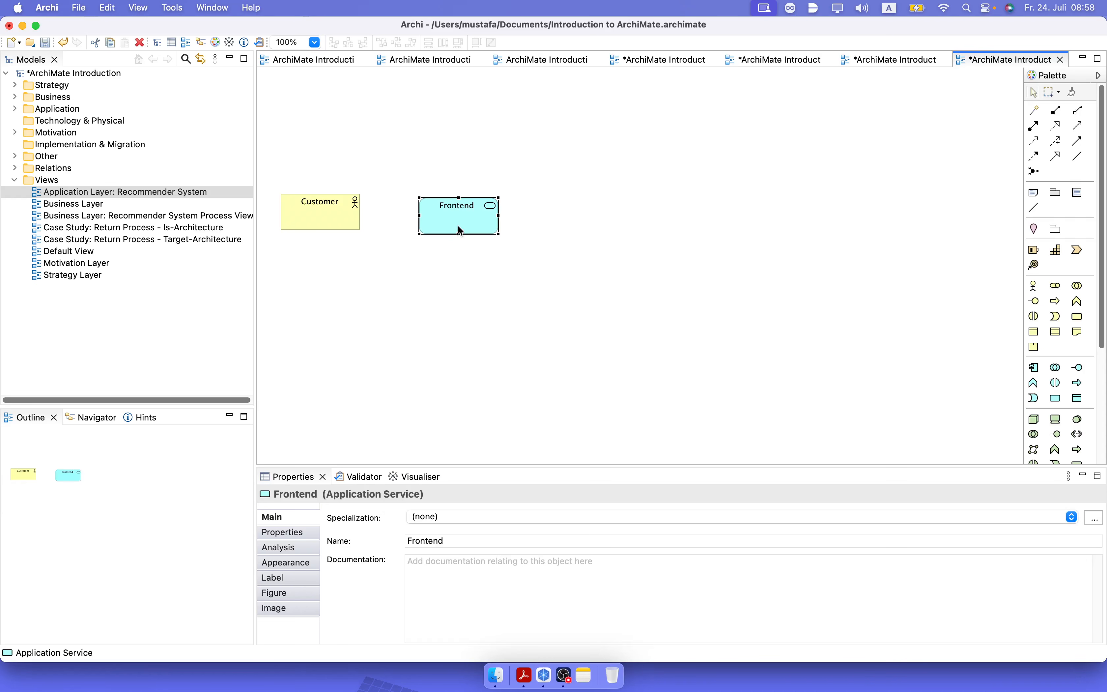
drag(459, 226, 448, 223)
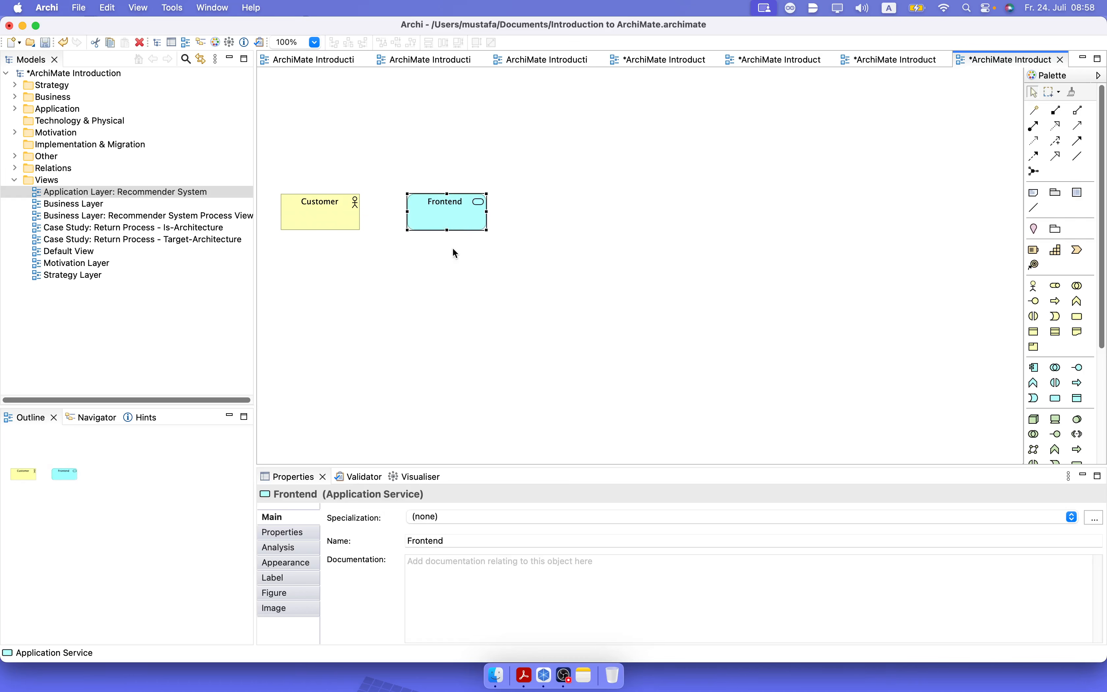
Connect Customer to Frontend with a triggering relation.
click(473, 309)
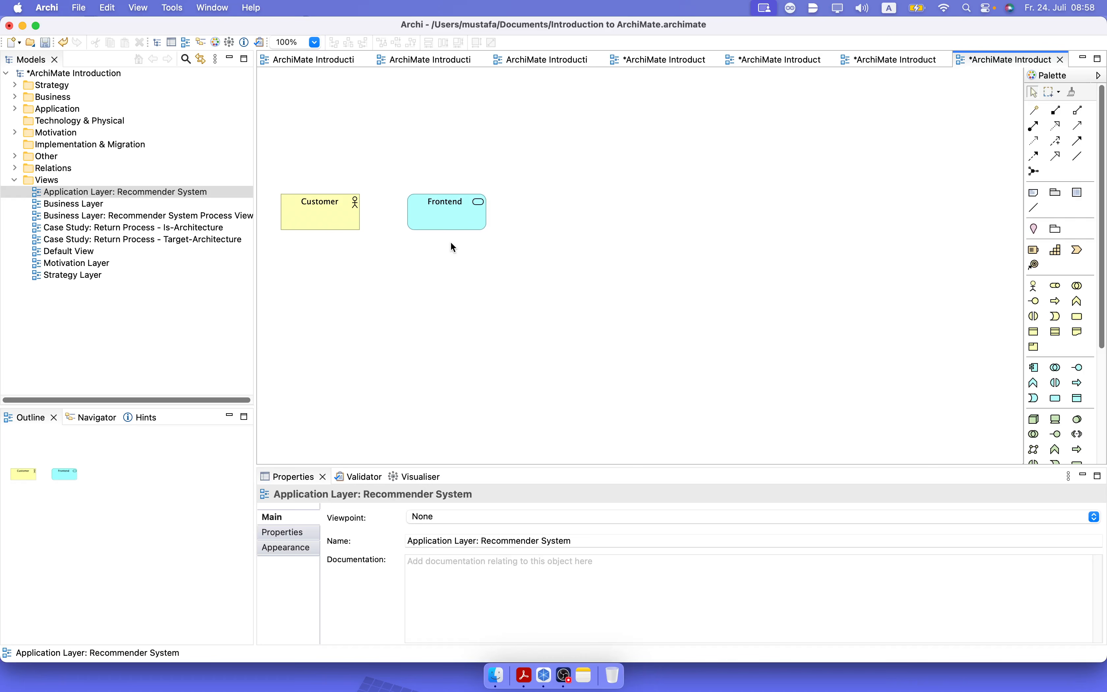
click(1078, 141)
click(307, 208)
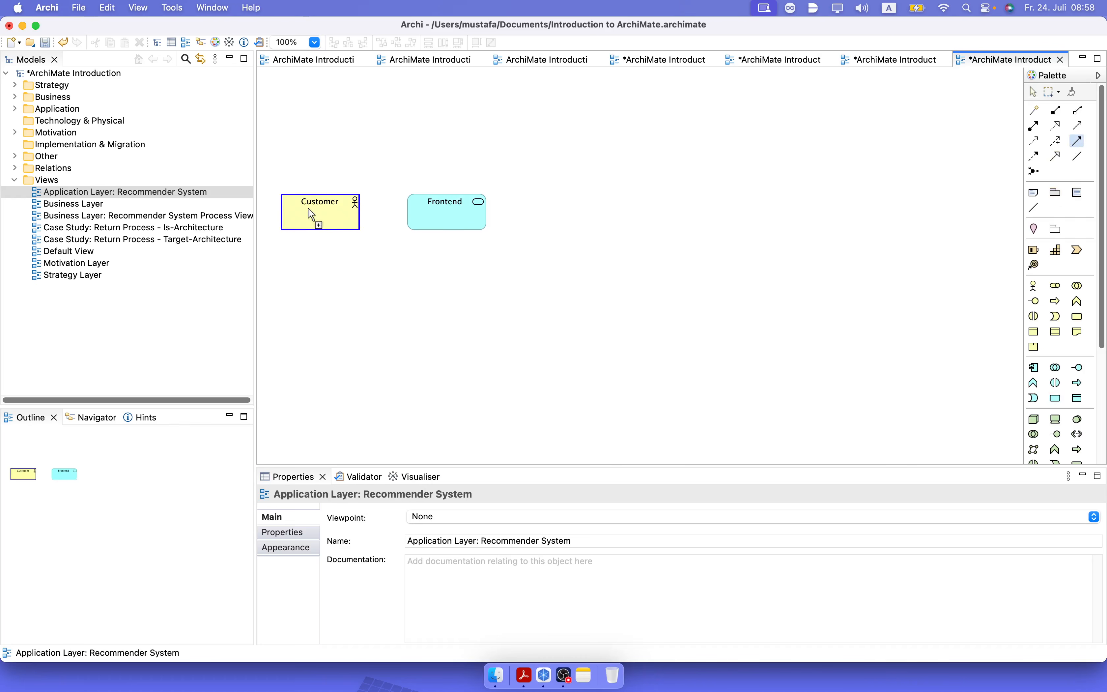
click(440, 211)
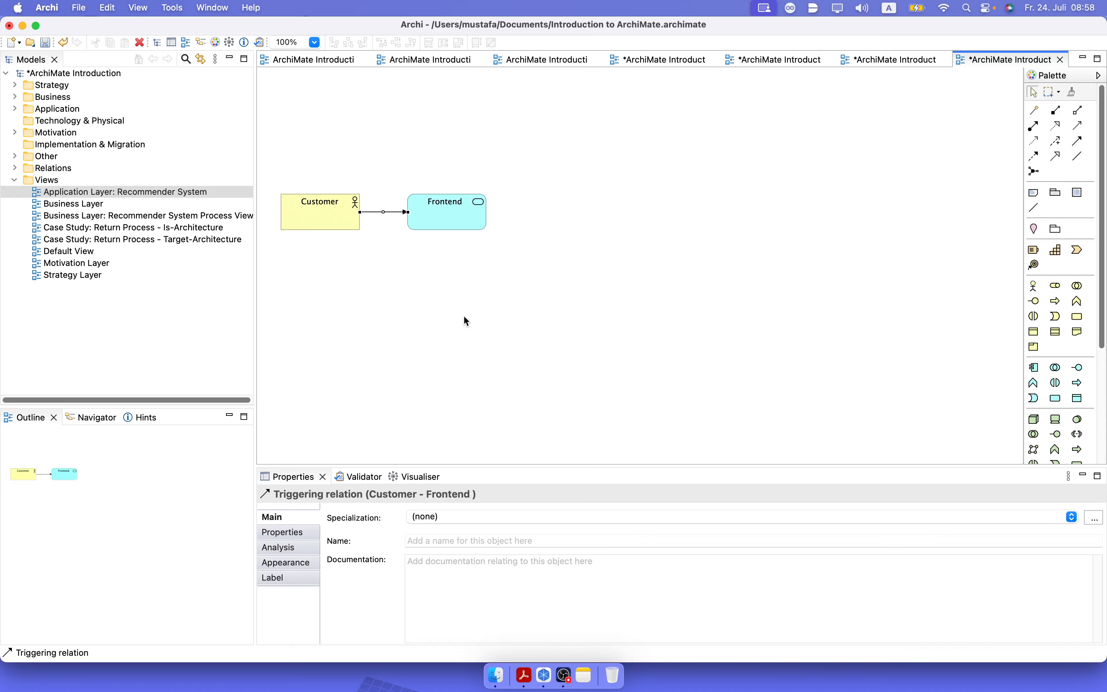
Add an application service named "Identity Service" above and to the right of Frontend, and adjust its position slightly.
click(554, 115)
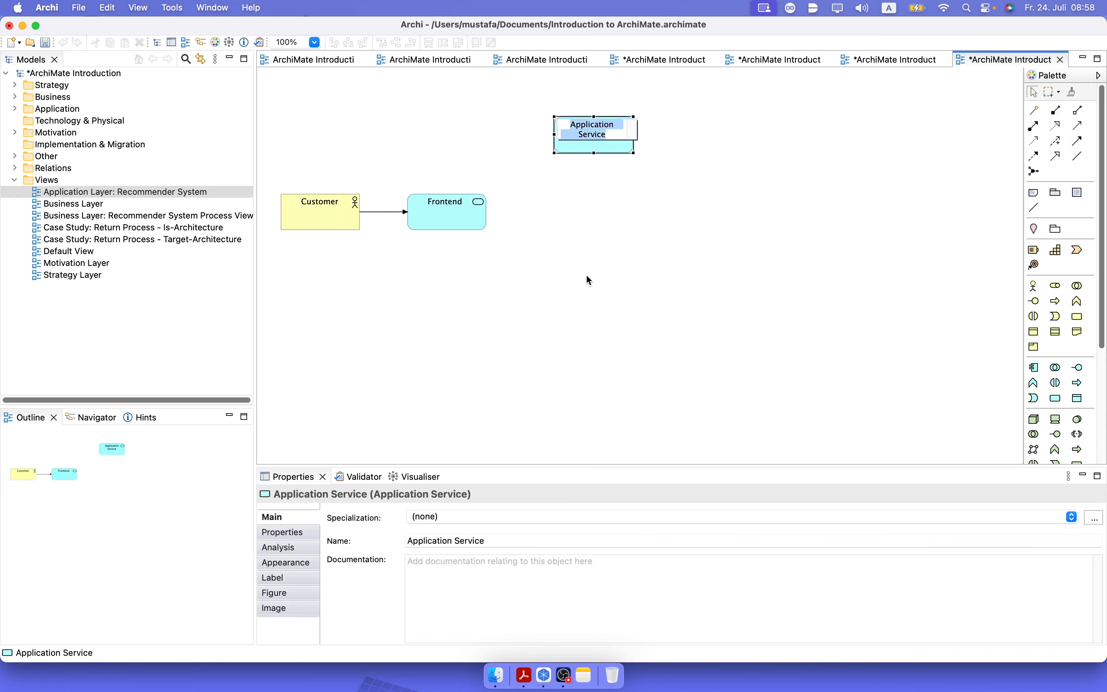
text(Identit)
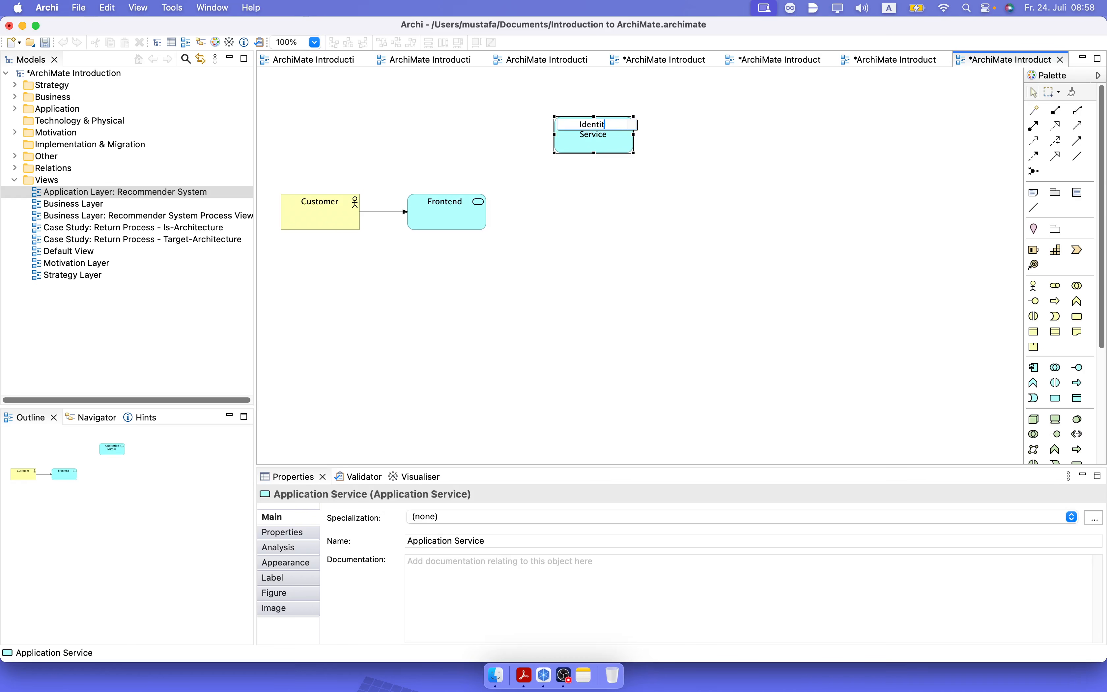
text(y Service)
key(Return)
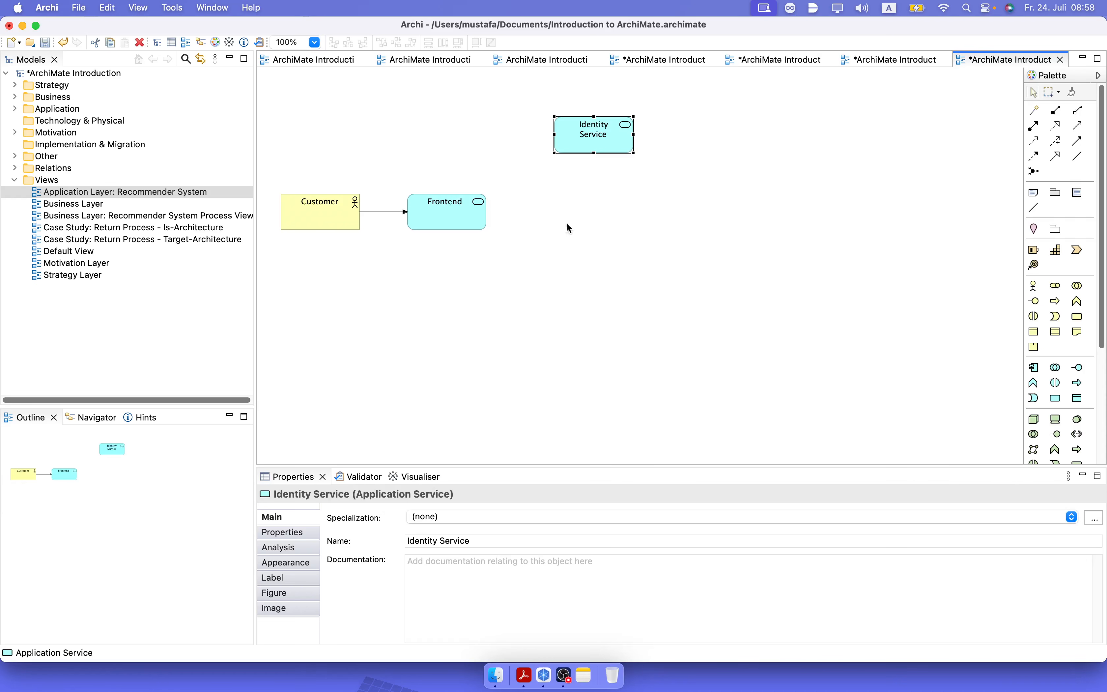
drag(577, 139, 583, 143)
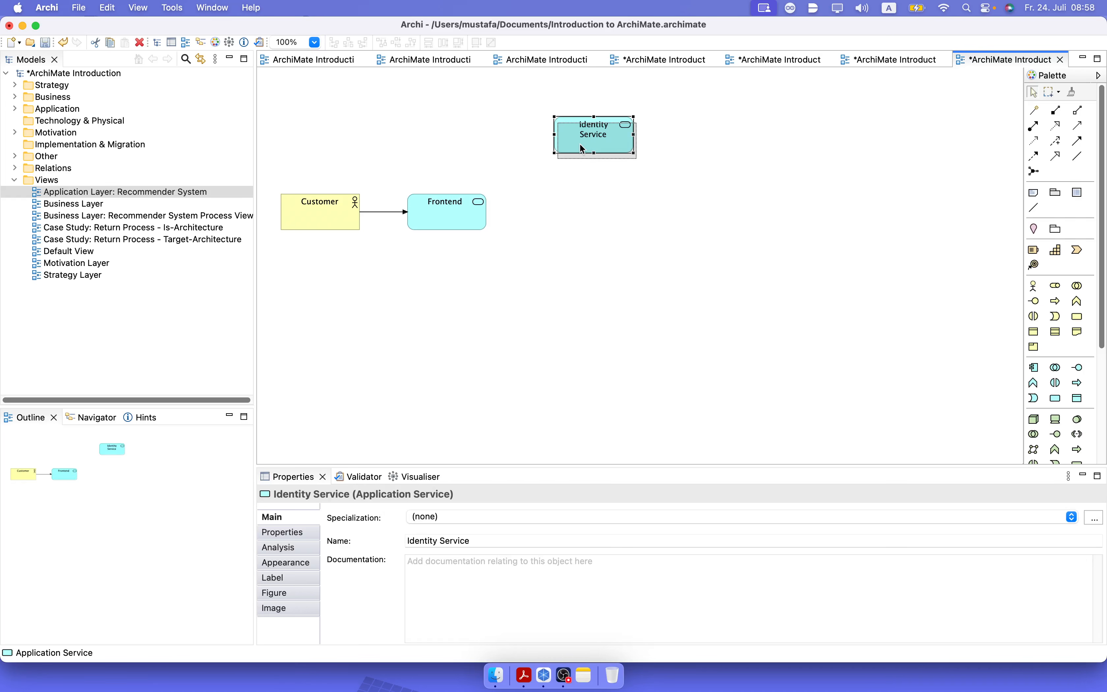
drag(577, 145, 577, 145)
click(620, 264)
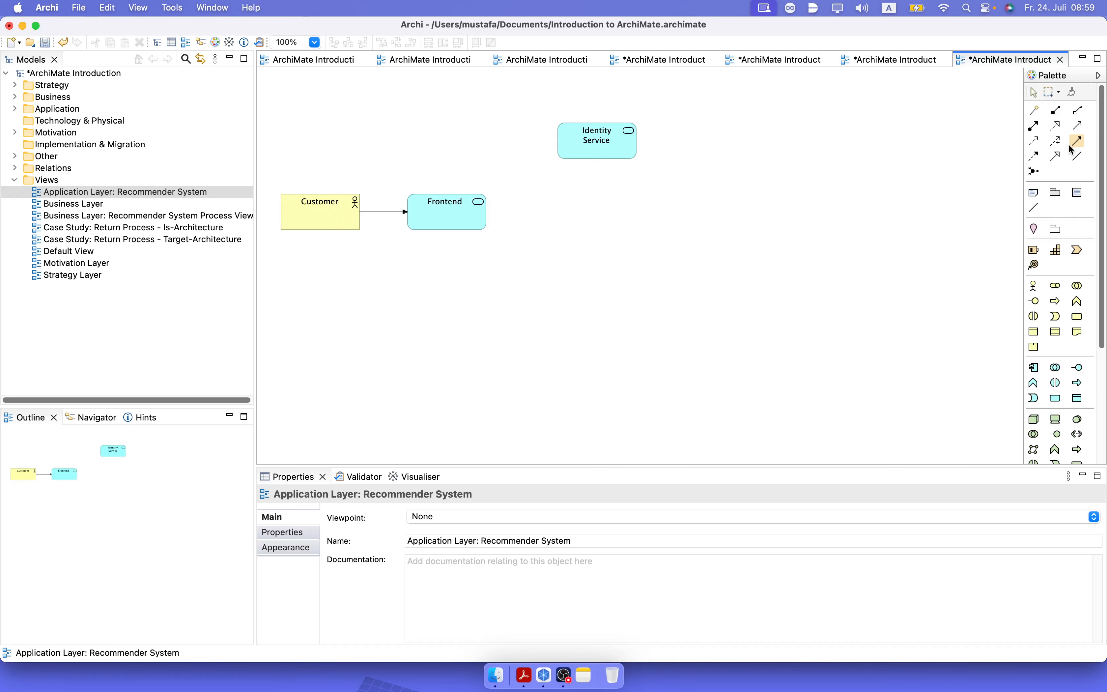
Try a "Served by" relation drawn from Frontend to Identity Service, and delete that relation.
click(1035, 109)
click(473, 226)
click(577, 145)
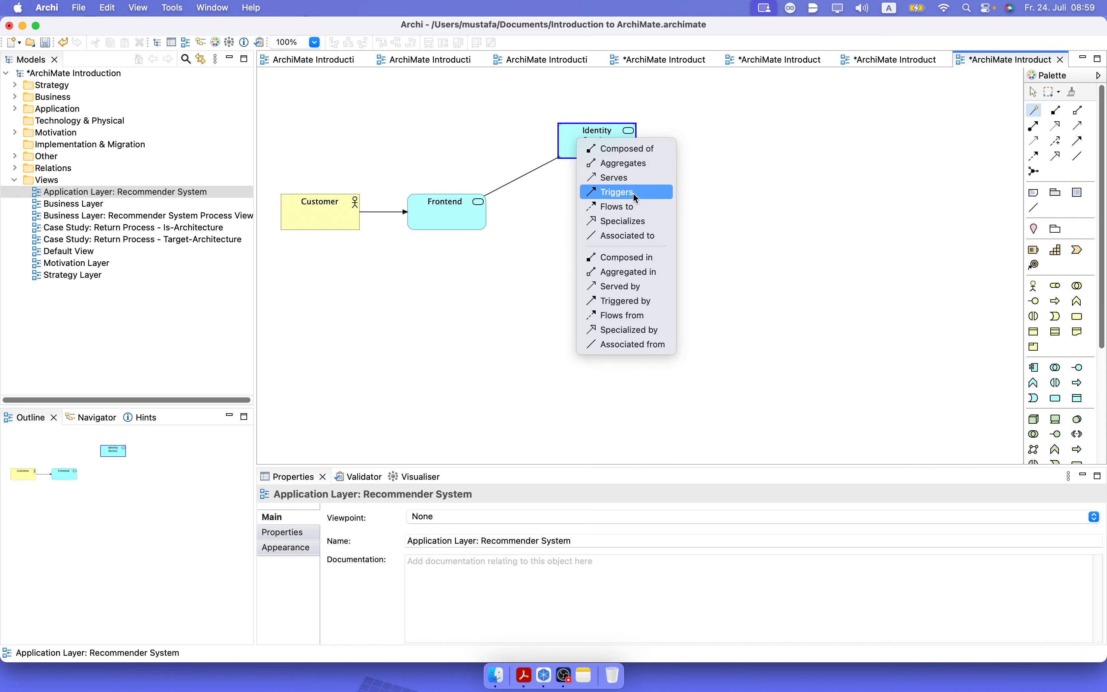
click(642, 289)
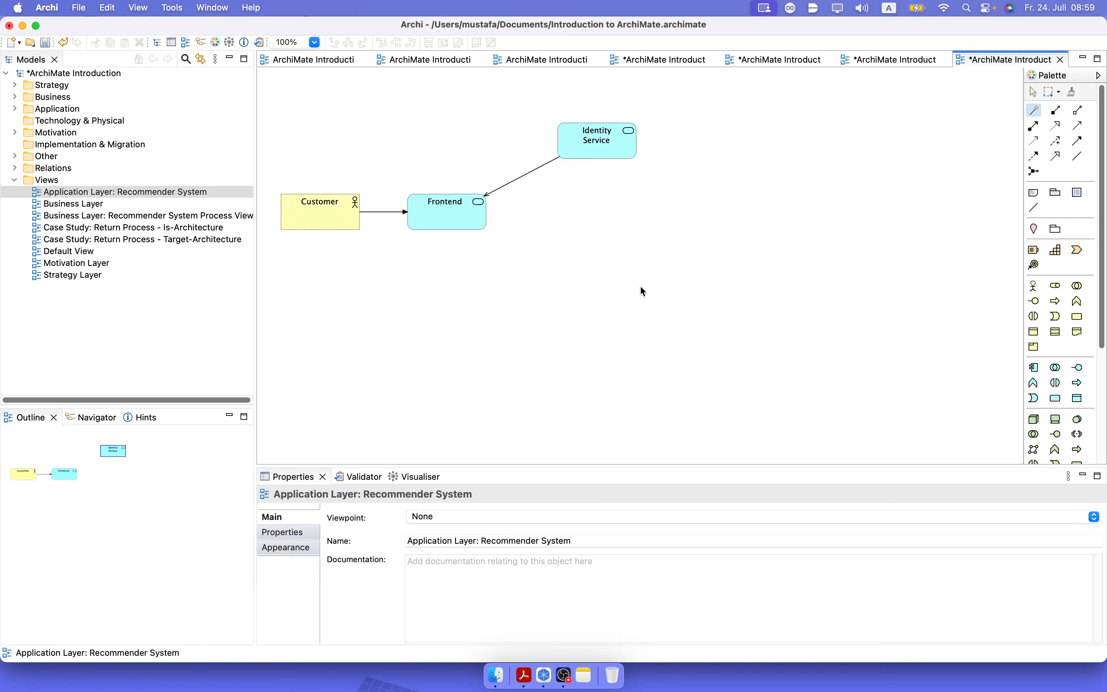
click(565, 237)
click(511, 188)
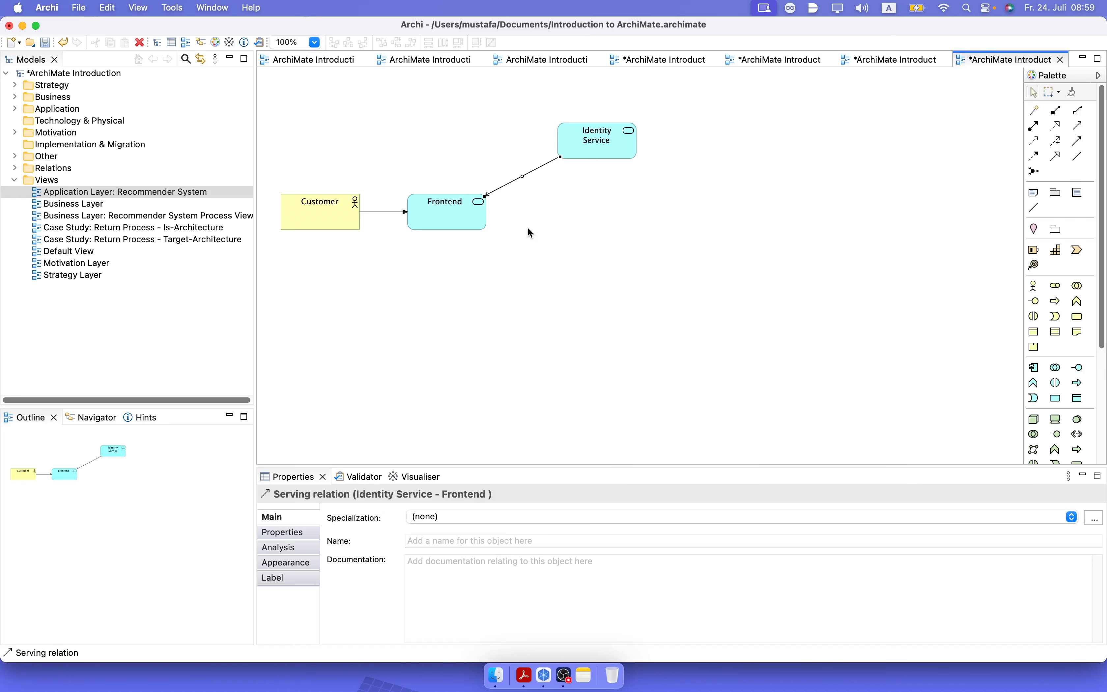
key(Delete)
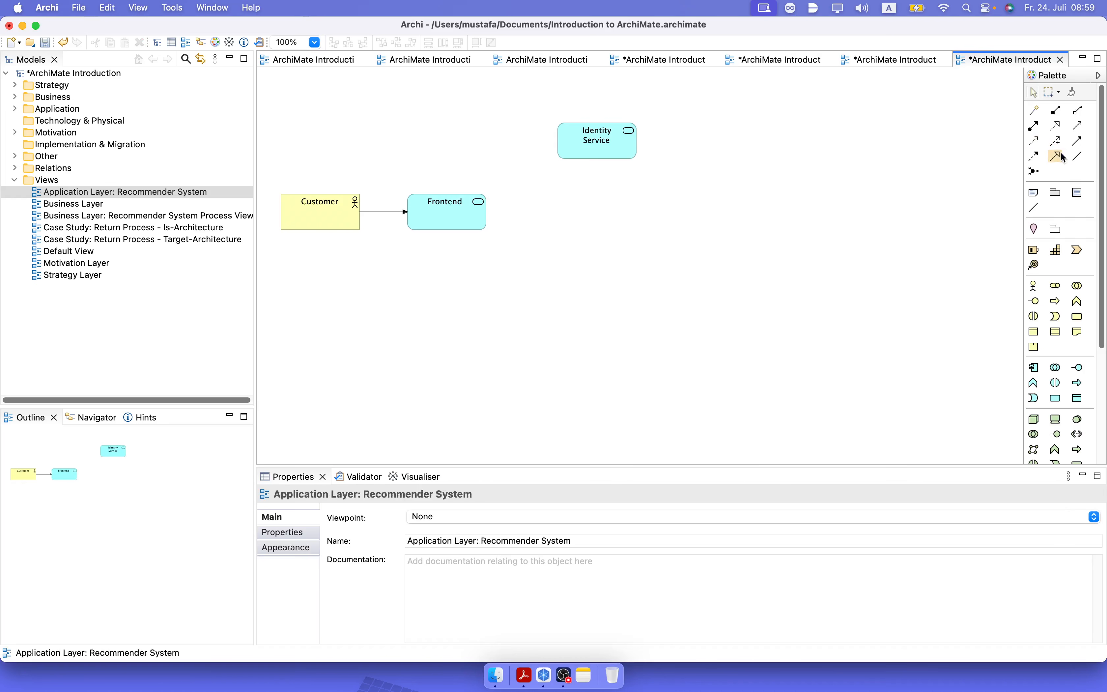
Connect Frontend to Identity Service with a triggering relation.
click(1078, 141)
click(453, 214)
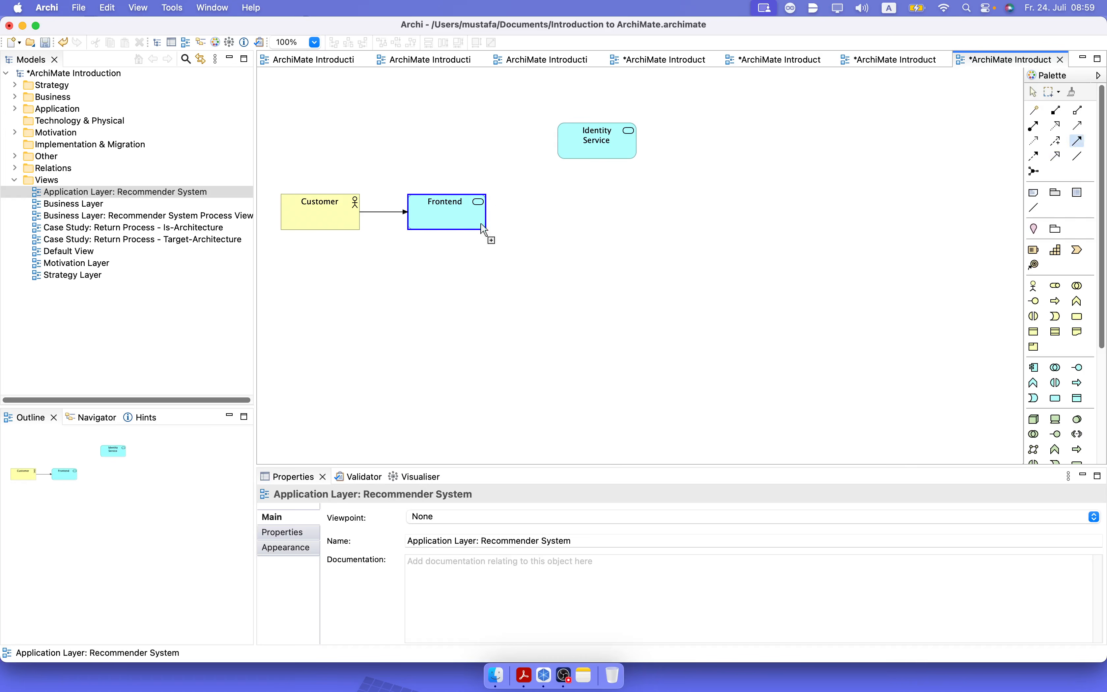
click(563, 143)
click(624, 316)
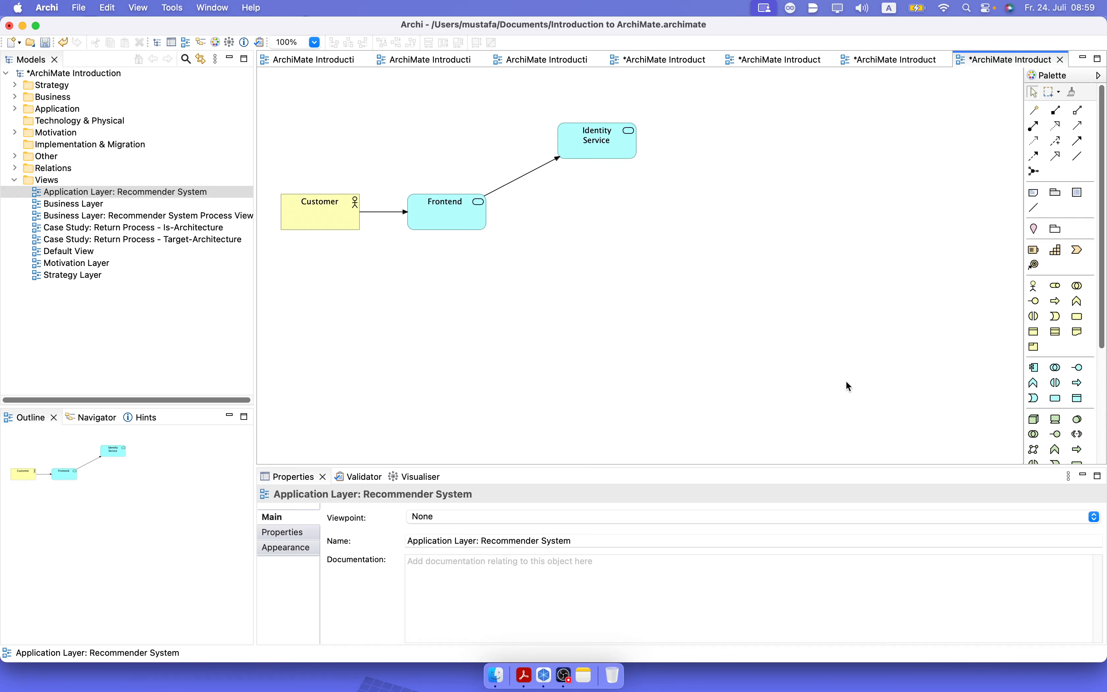
Add an application service named "Third-Party Identity Provider" below Identity Service.
click(1056, 398)
click(557, 239)
text(Thri)
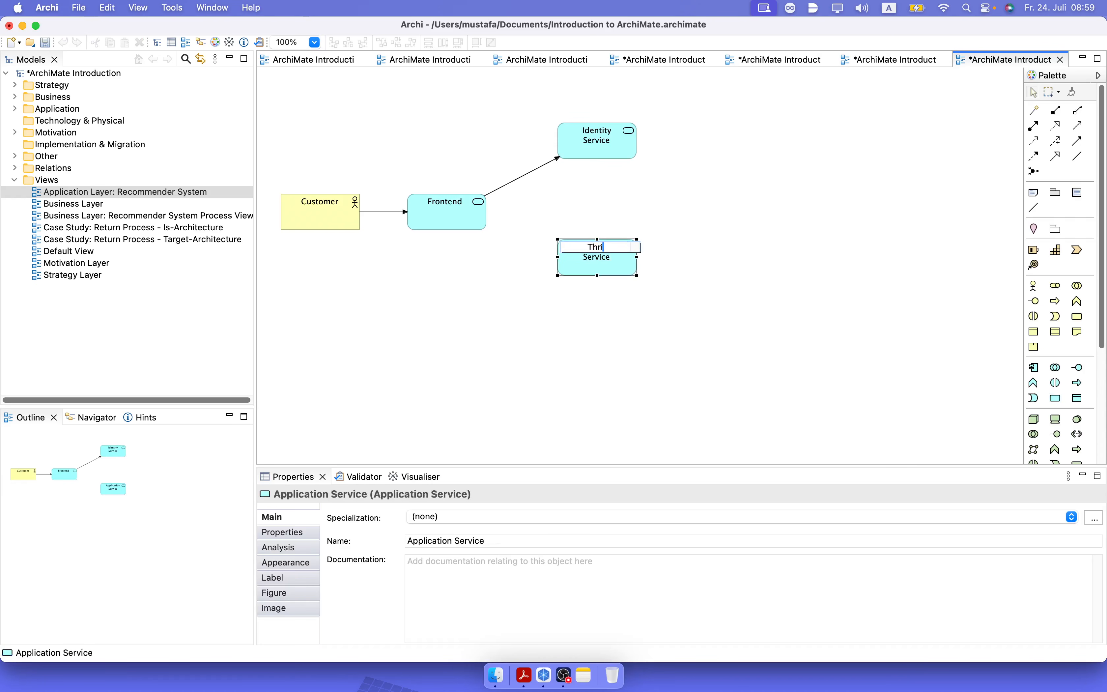
key(BackSpace)
key(BackSpace)
text(ird-Party Identit)
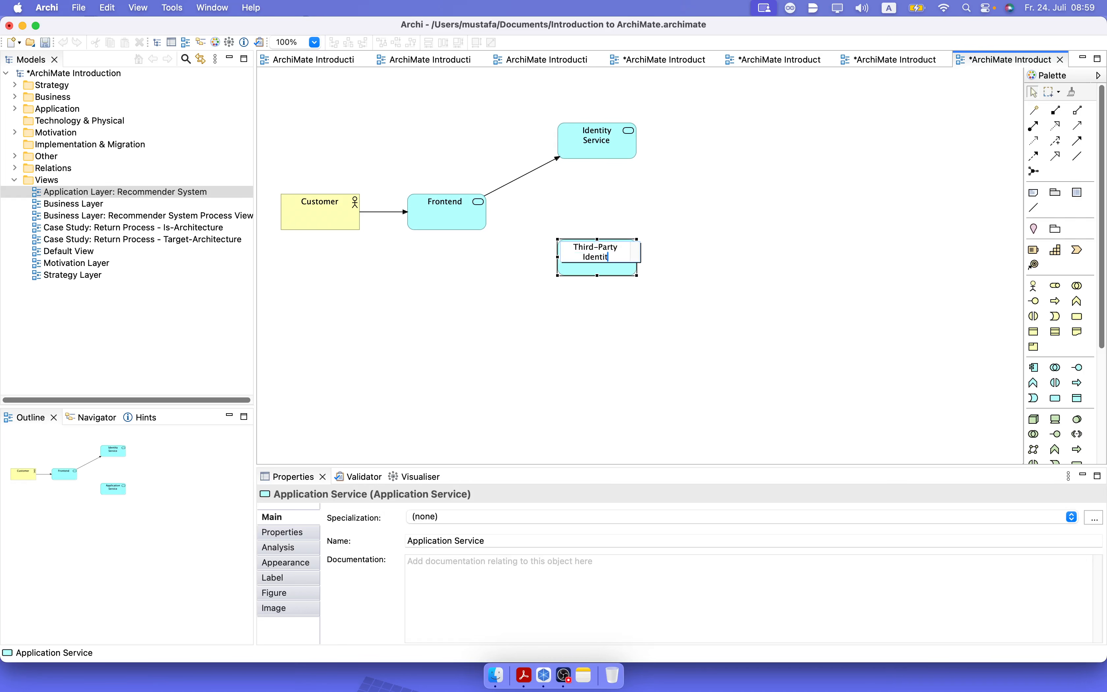
text(y Provider)
key(Return)
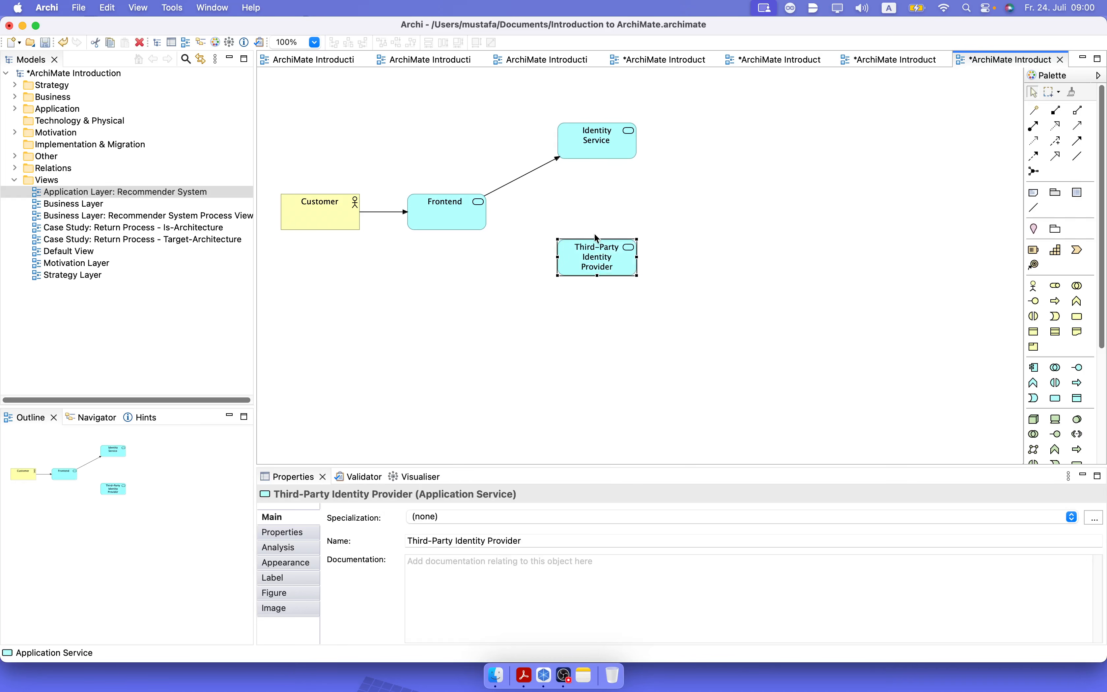
click(707, 276)
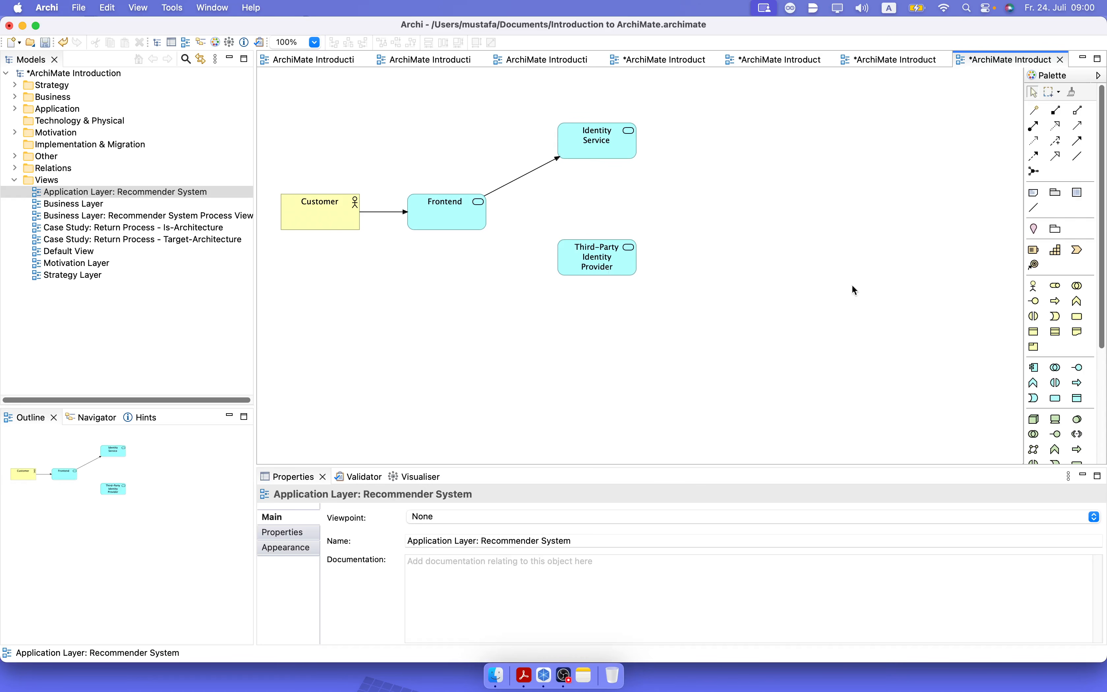
Connect Identity Service to Third-Party Identity Provider with a triggering relation.
click(1078, 141)
click(599, 146)
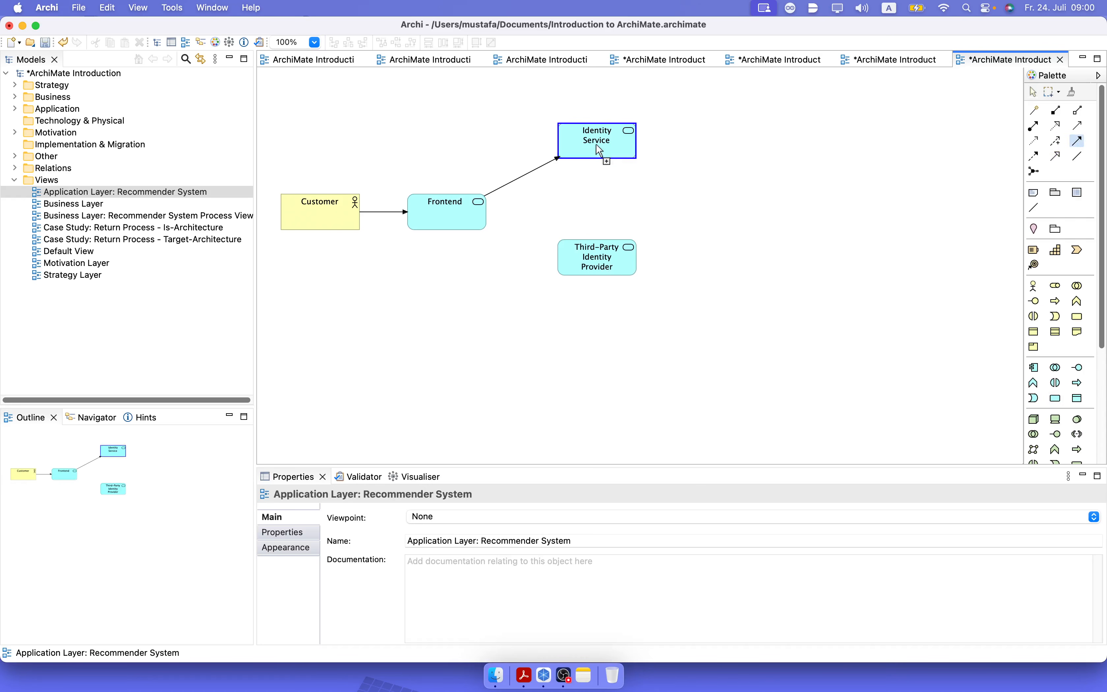
click(602, 247)
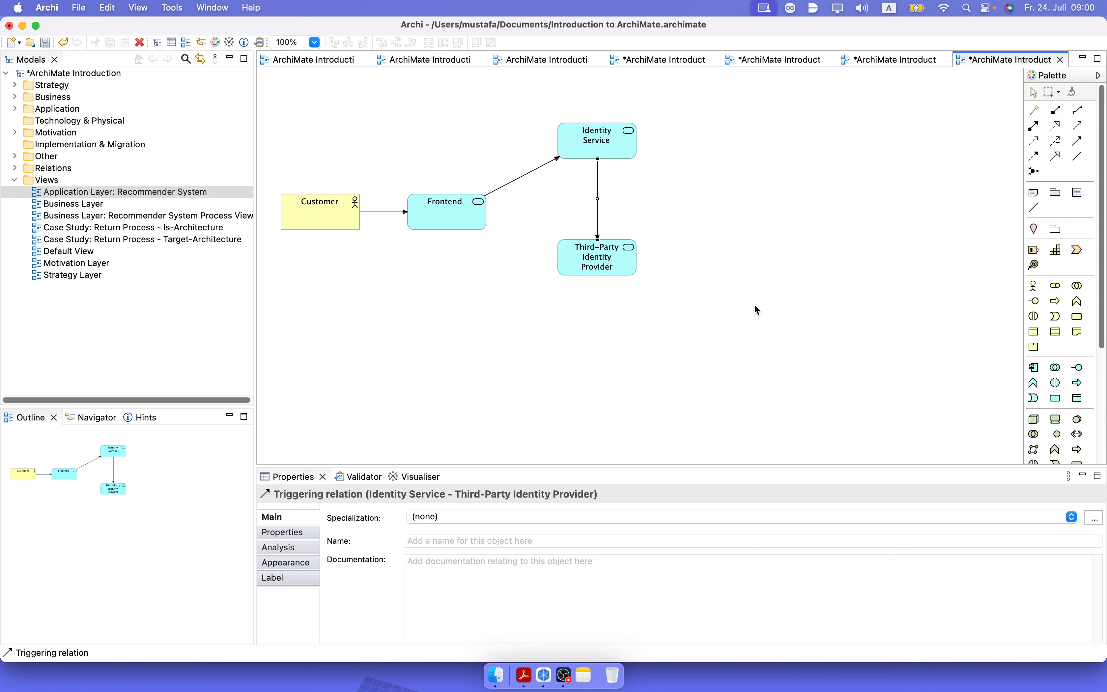
Connect Frontend to Third-Party Identity Provider with a triggering relation.
click(1077, 143)
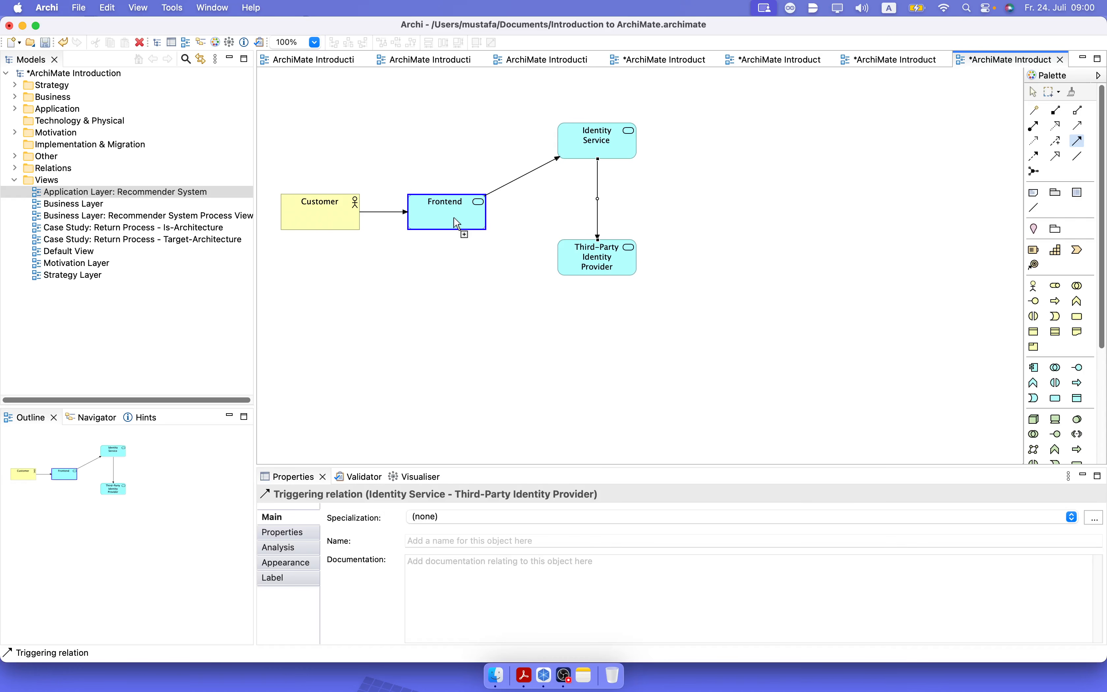
click(470, 224)
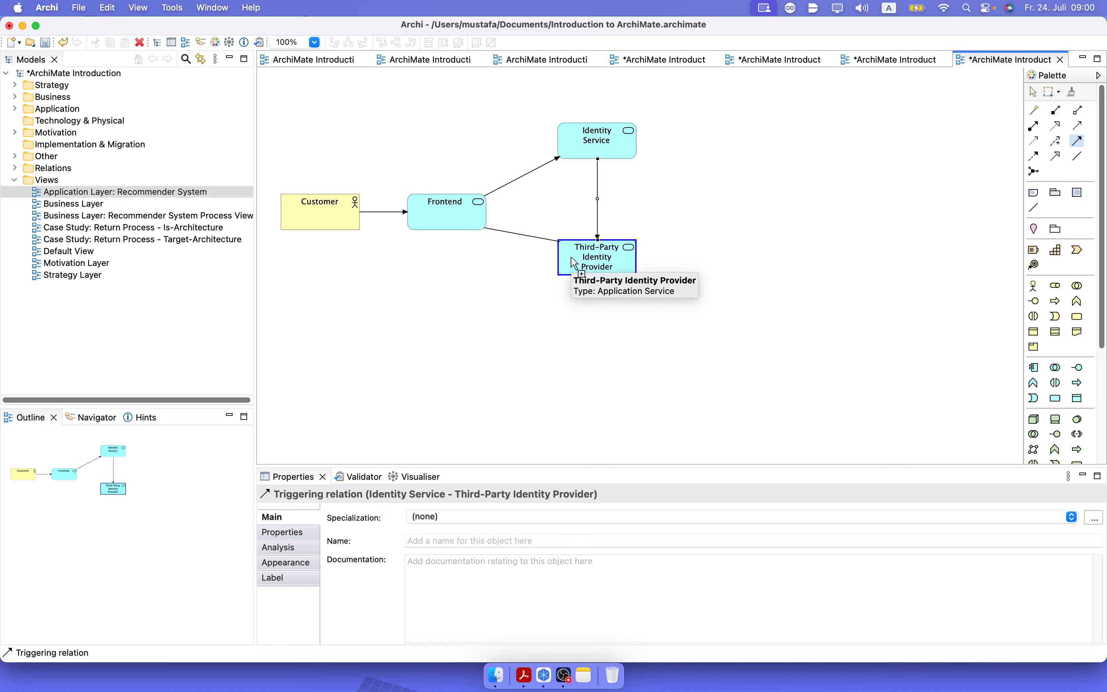
click(572, 257)
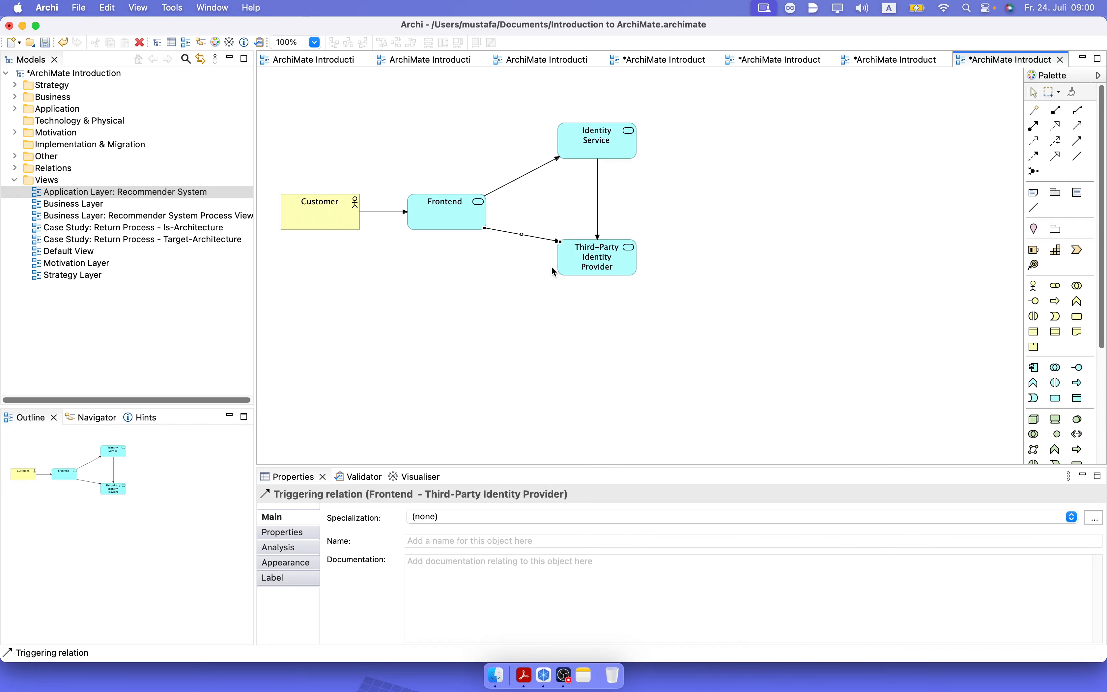
click(604, 288)
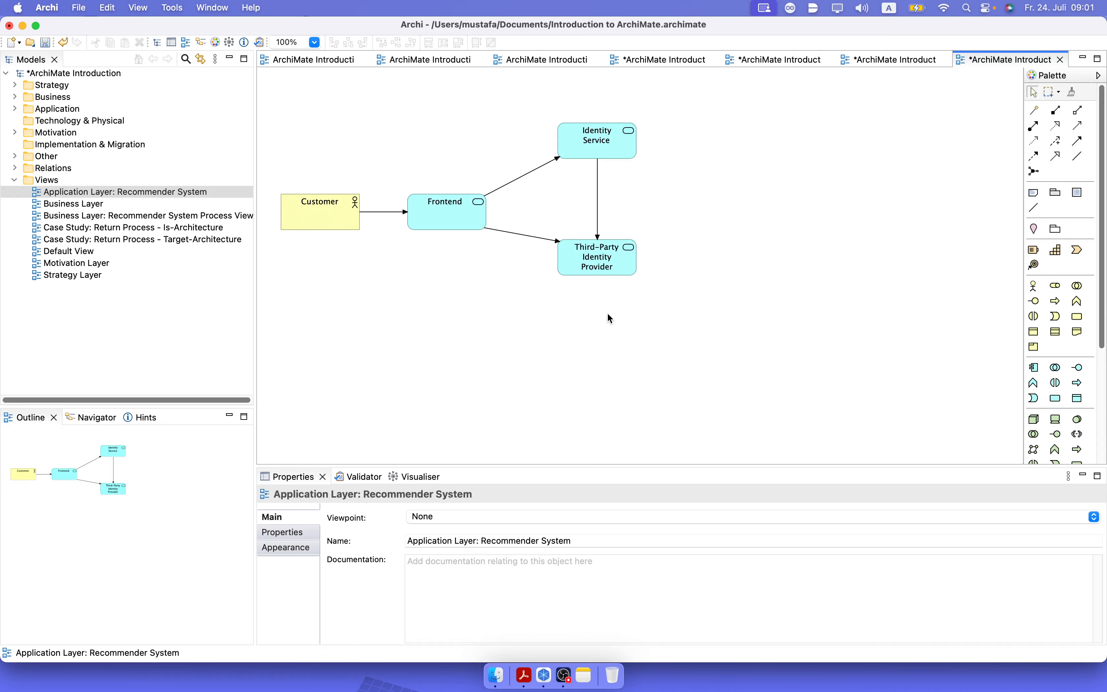
Rearrange the two identity elements so that Third-Party Identity Provider sits directly above Identity Service, leaving room below them.
click(607, 267)
drag(607, 267, 598, 171)
click(653, 312)
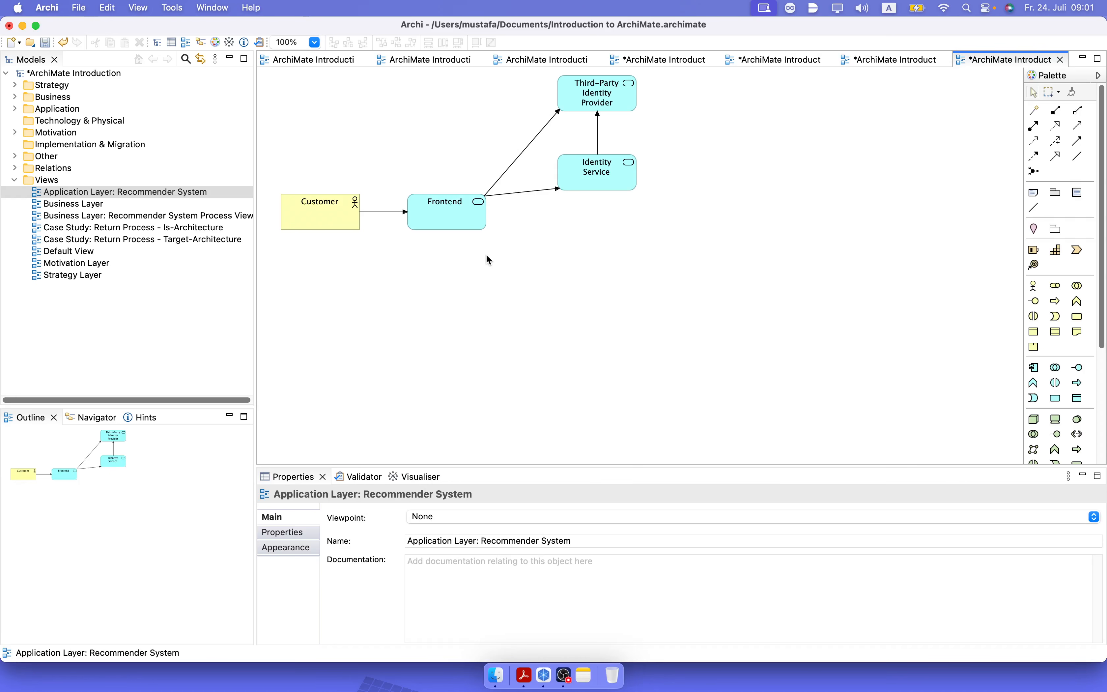
Review the "Business Layer: Recommender System Process View" for reference and return to the "Application Layer: Recommender System" view.
click(148, 217)
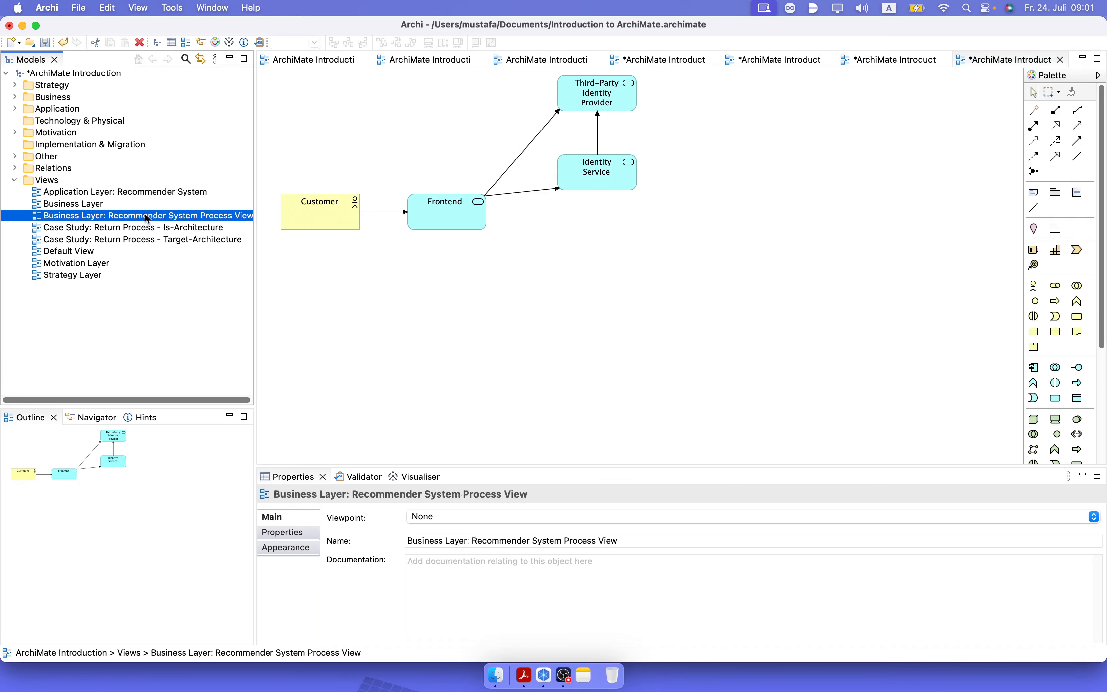
double_click(147, 217)
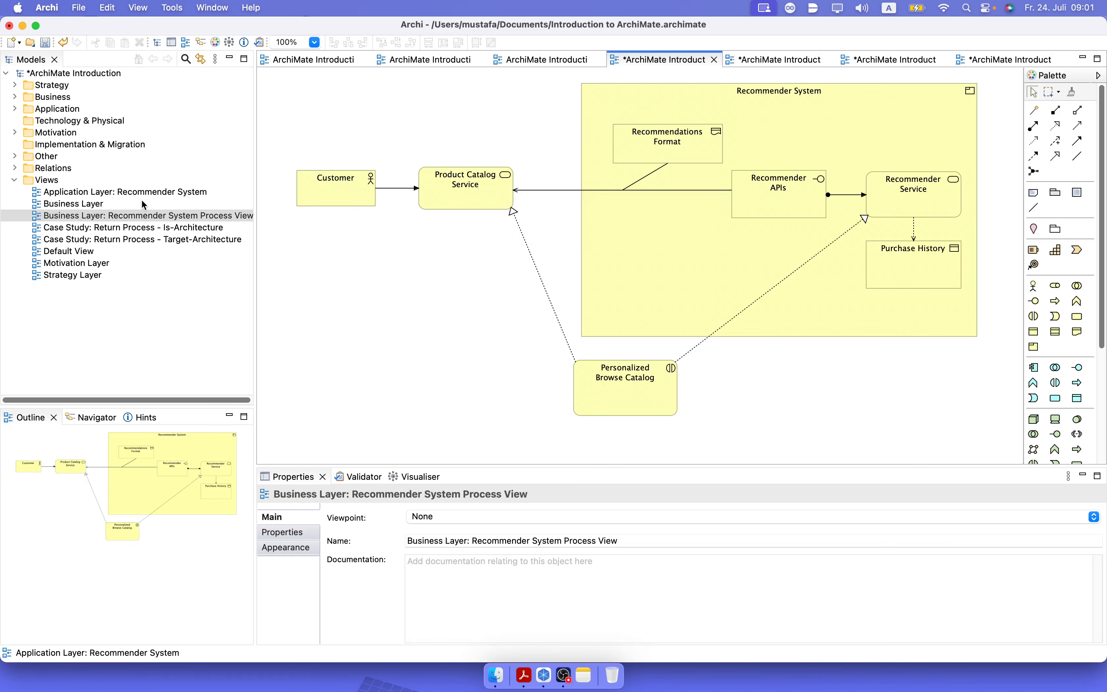
double_click(123, 193)
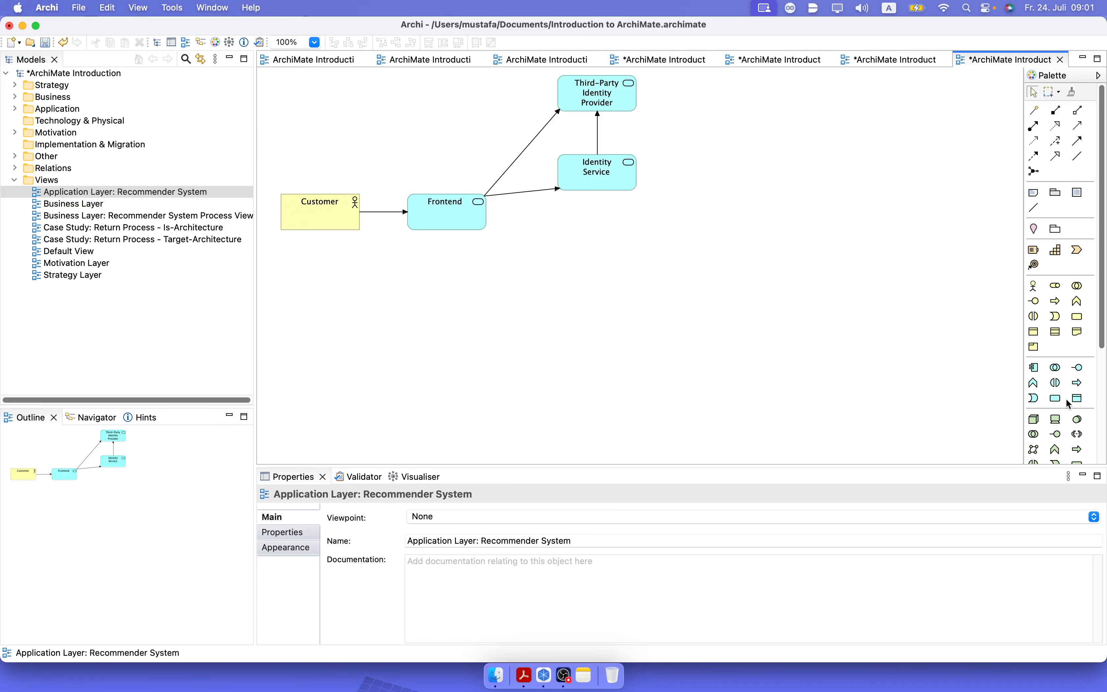
Add an application service named "Catalog Service" below Identity Service.
click(1055, 398)
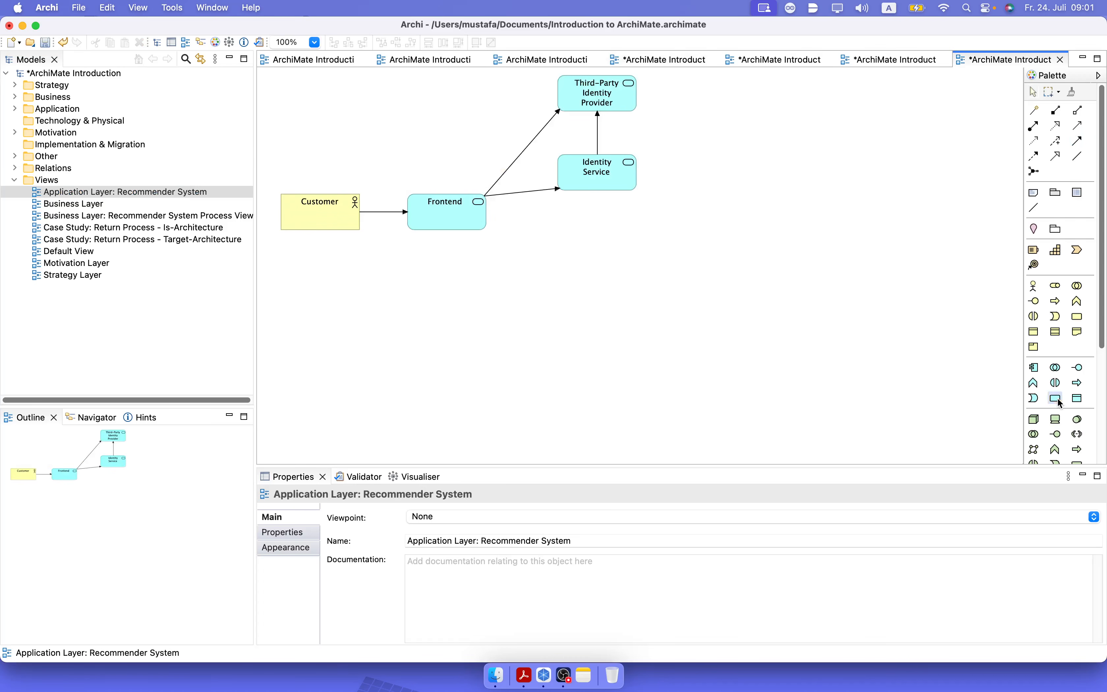
click(562, 236)
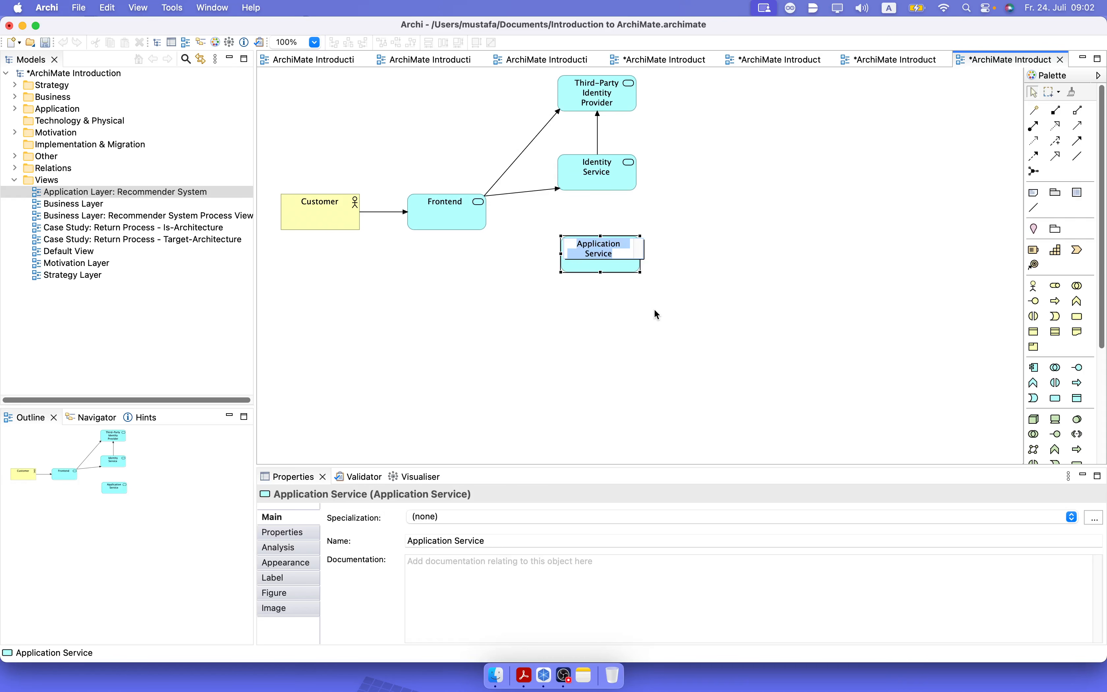
text(Cat)
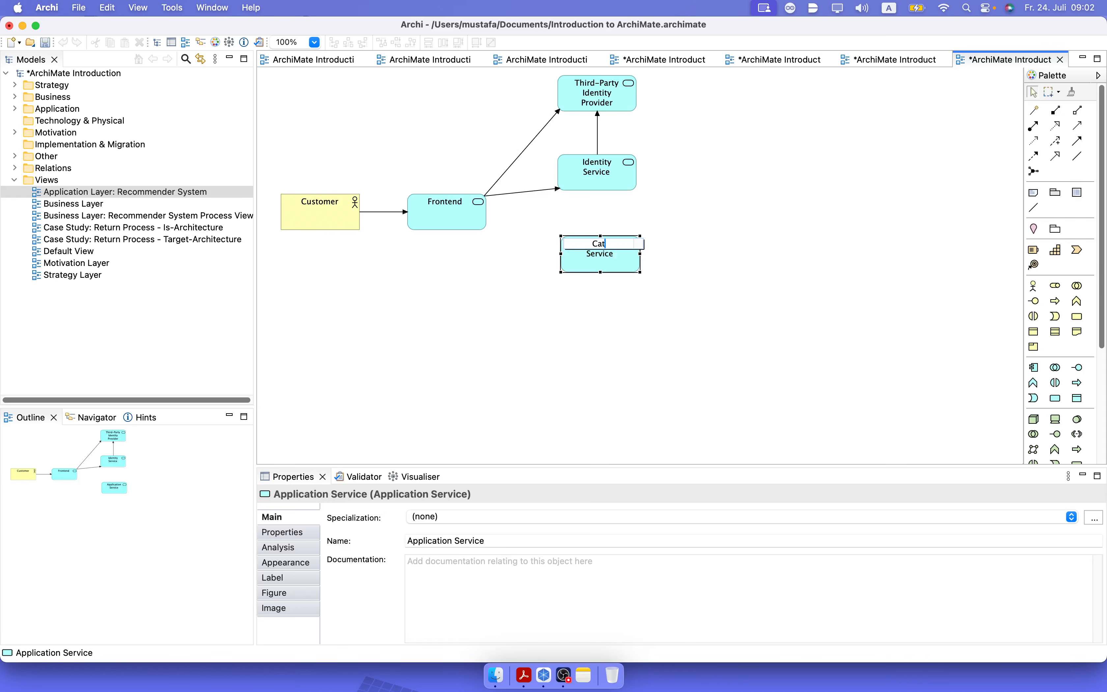
text(alog Service)
key(Return)
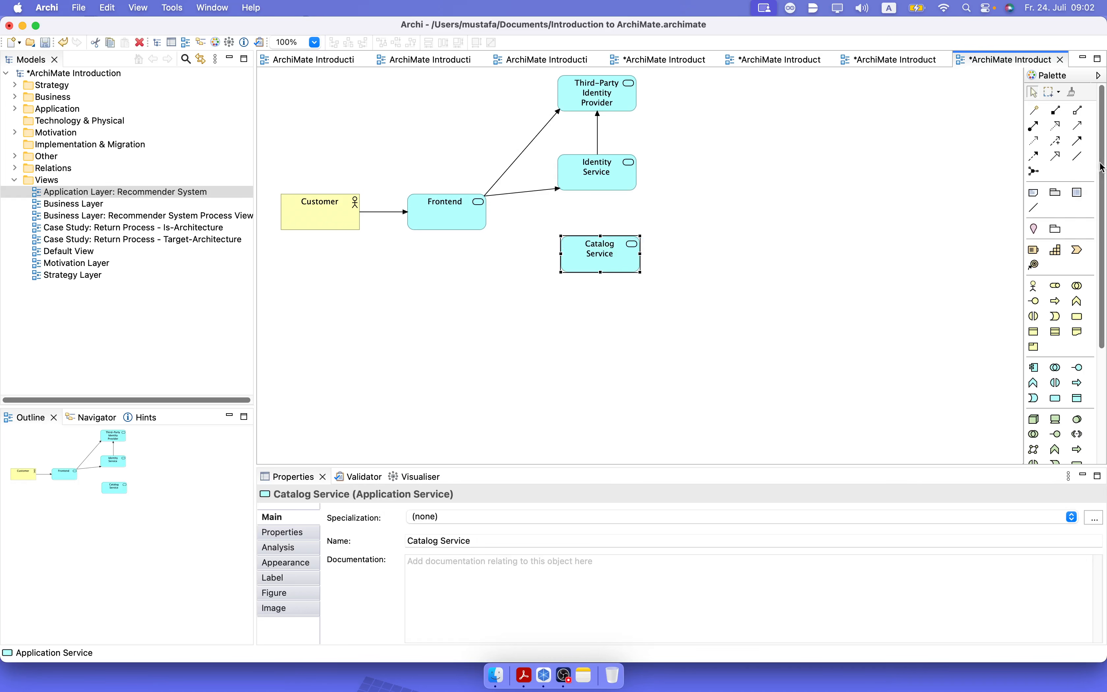
Connect Frontend to Catalog Service with a triggering relation.
click(1078, 140)
click(481, 219)
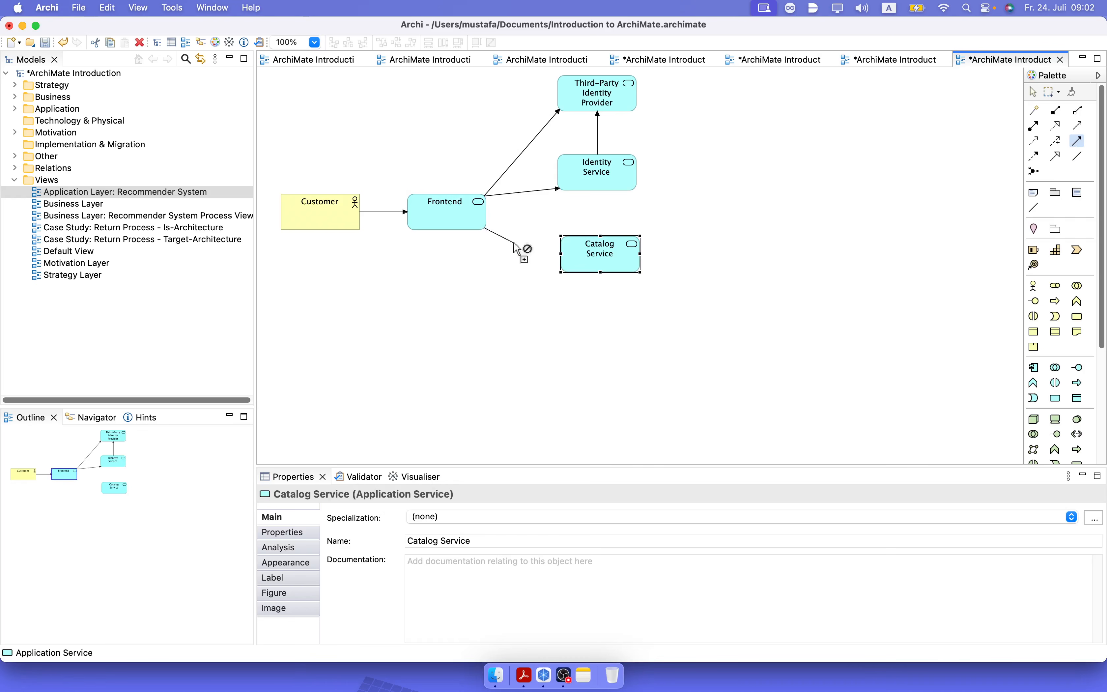
click(571, 257)
click(708, 360)
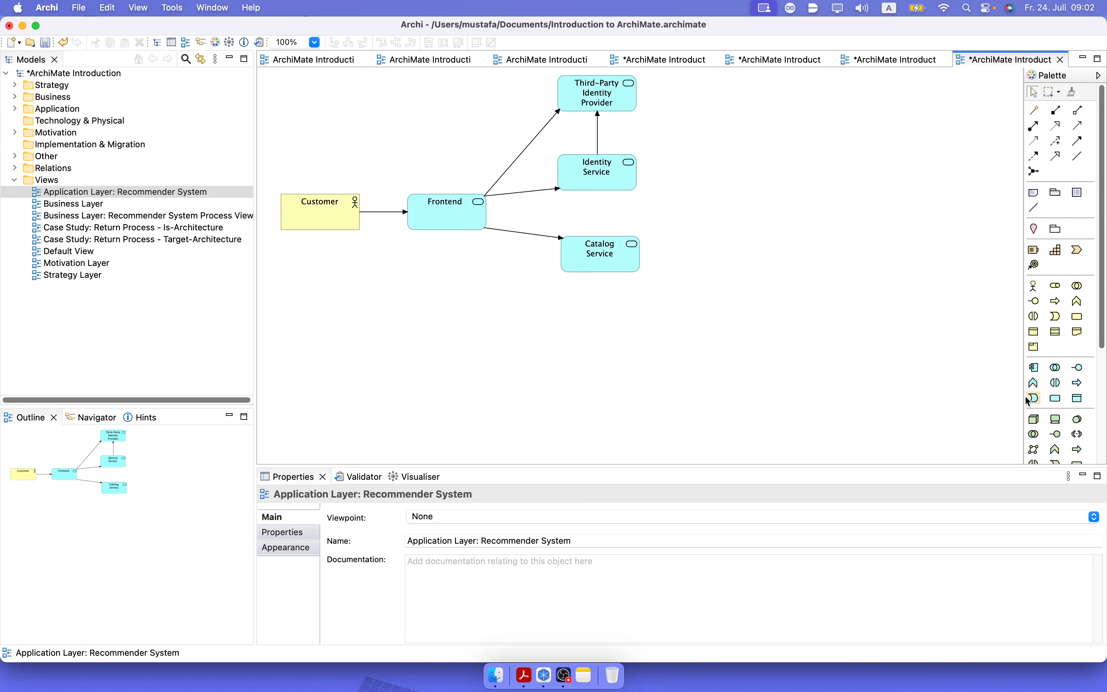
Add a data object named "Product" to the right of Catalog Service and align it level with that service.
click(1078, 399)
click(697, 222)
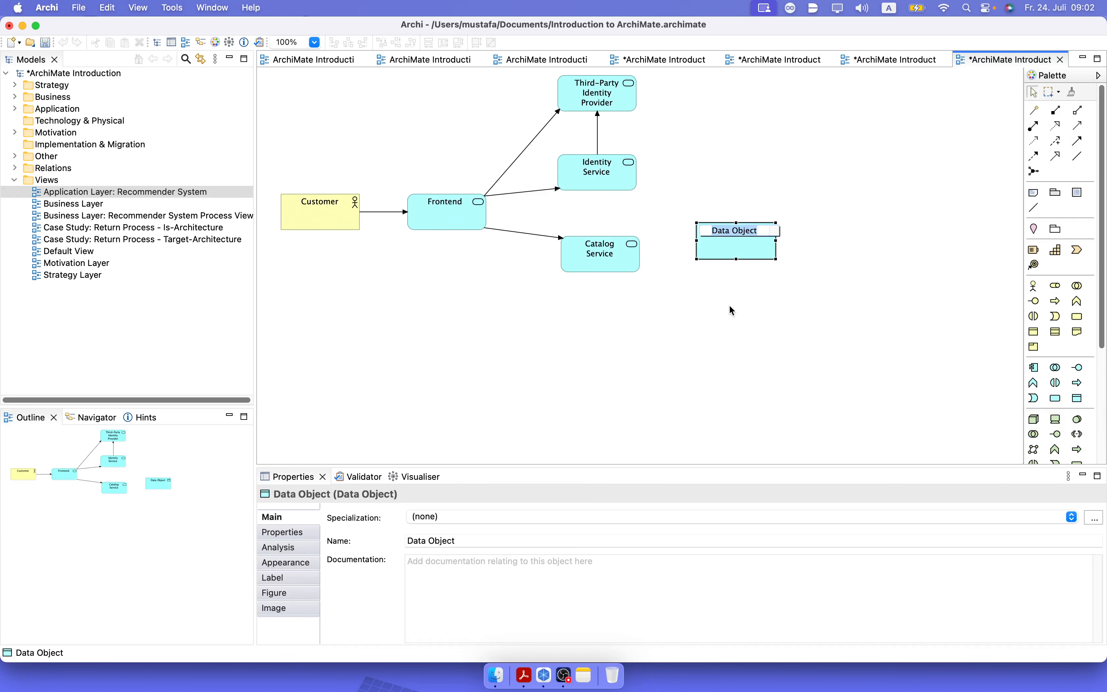
text(Product)
key(Return)
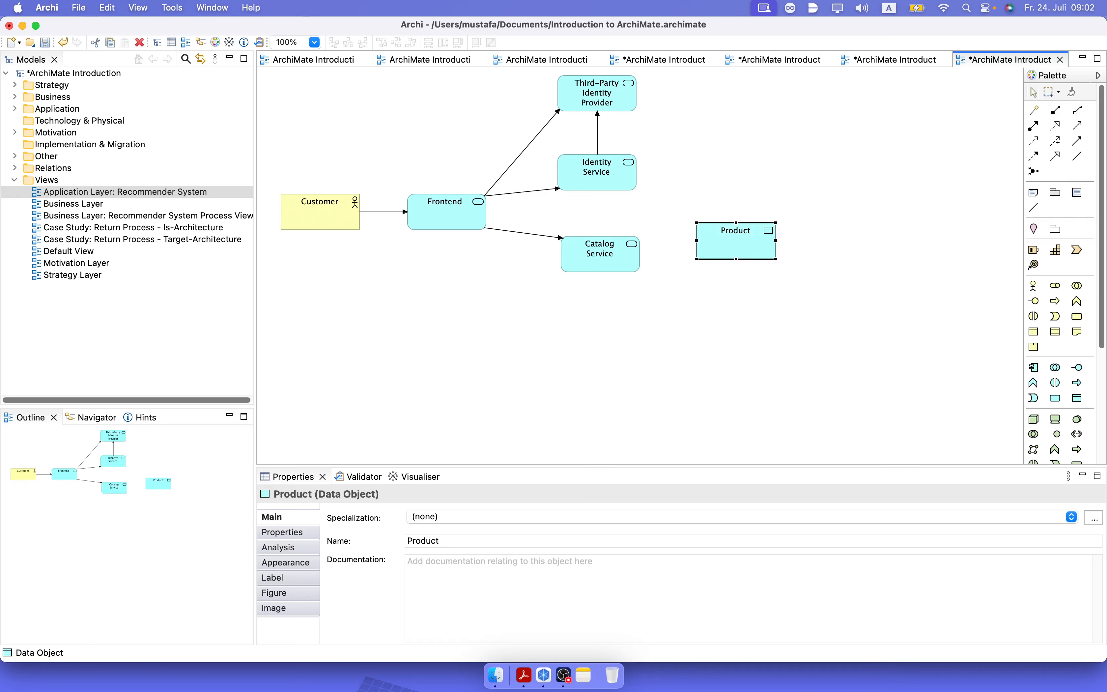
click(731, 309)
drag(739, 241, 735, 255)
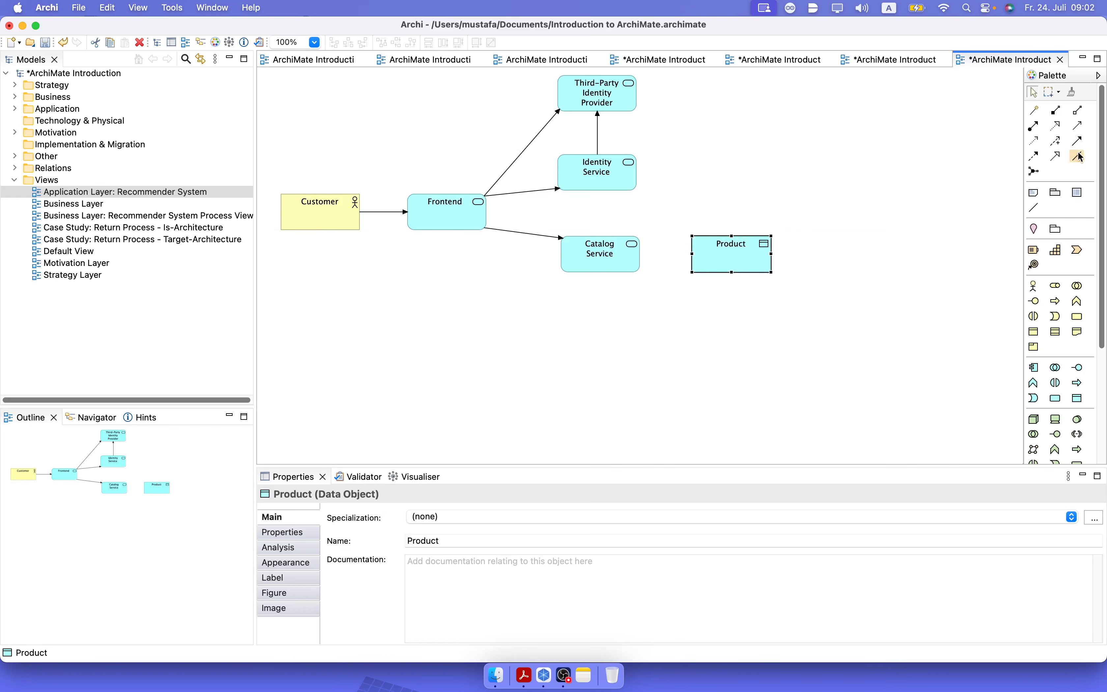
click(1077, 141)
click(628, 258)
click(699, 257)
Connect Catalog Service to the Product data object with an access relation.
click(1043, 141)
click(631, 269)
click(702, 262)
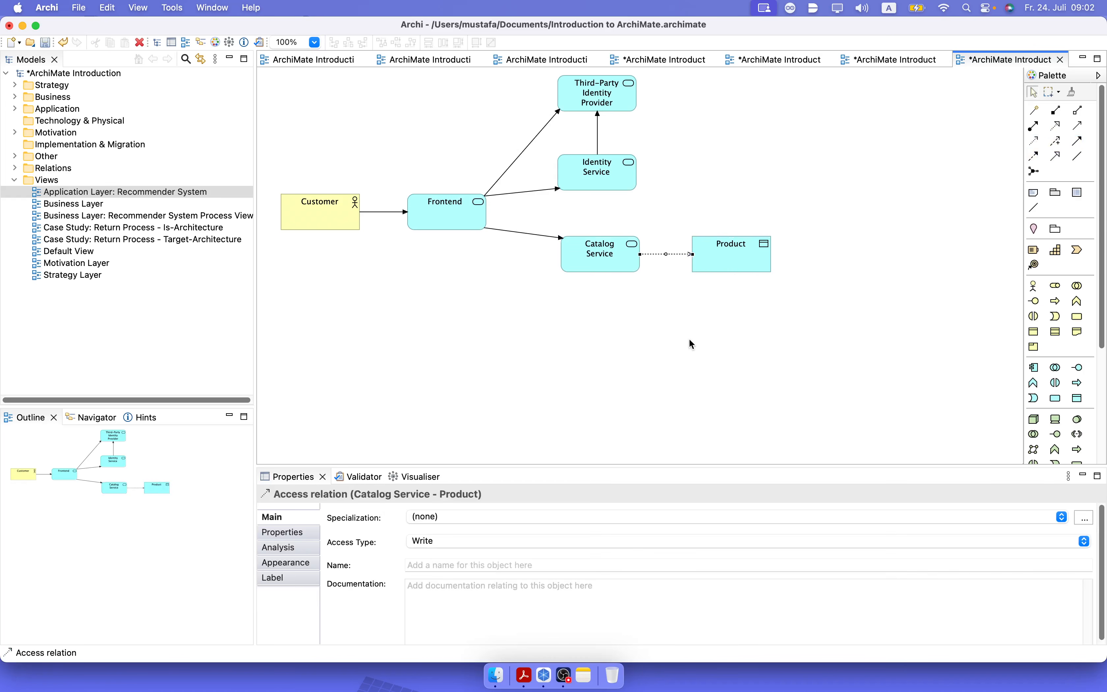
click(702, 345)
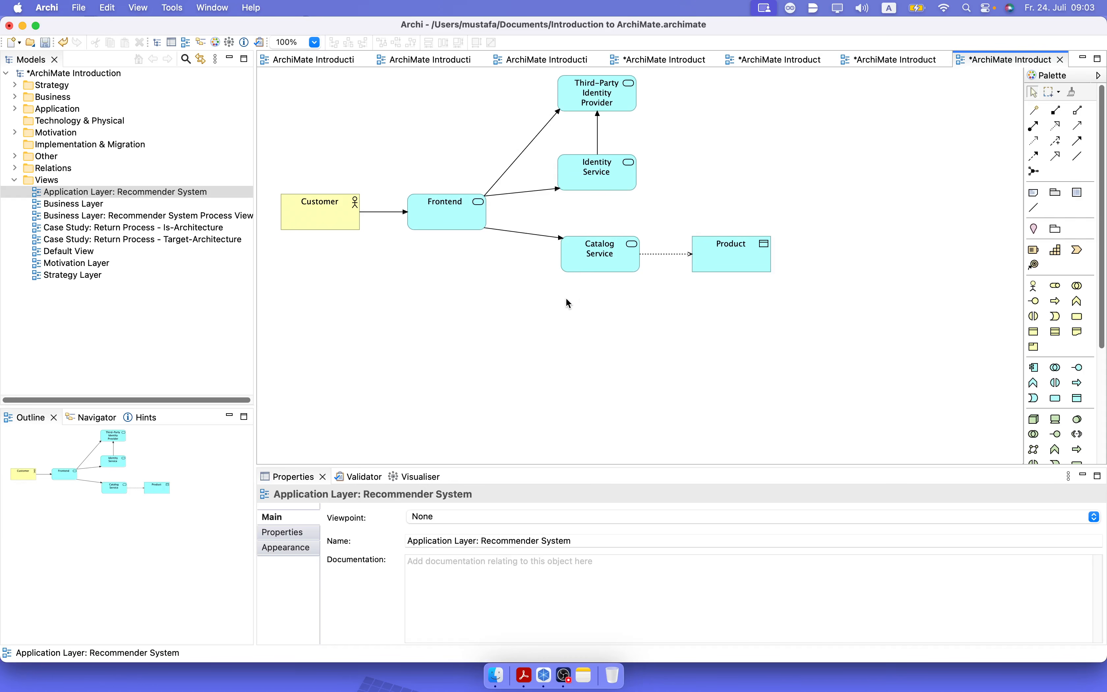
click(723, 261)
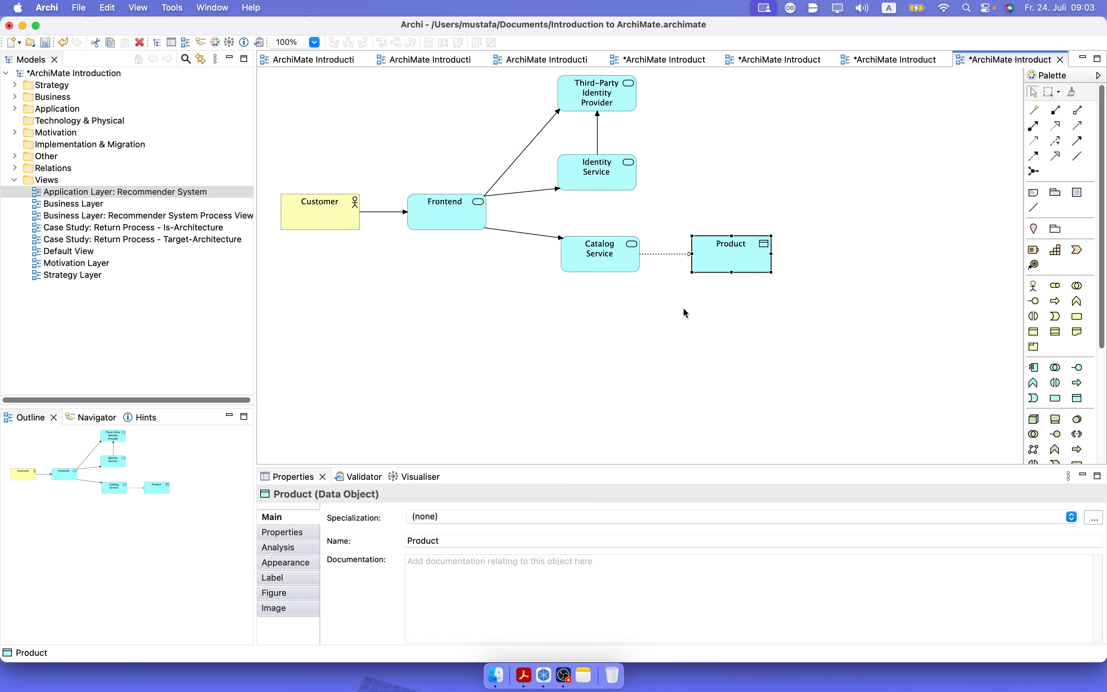
click(326, 227)
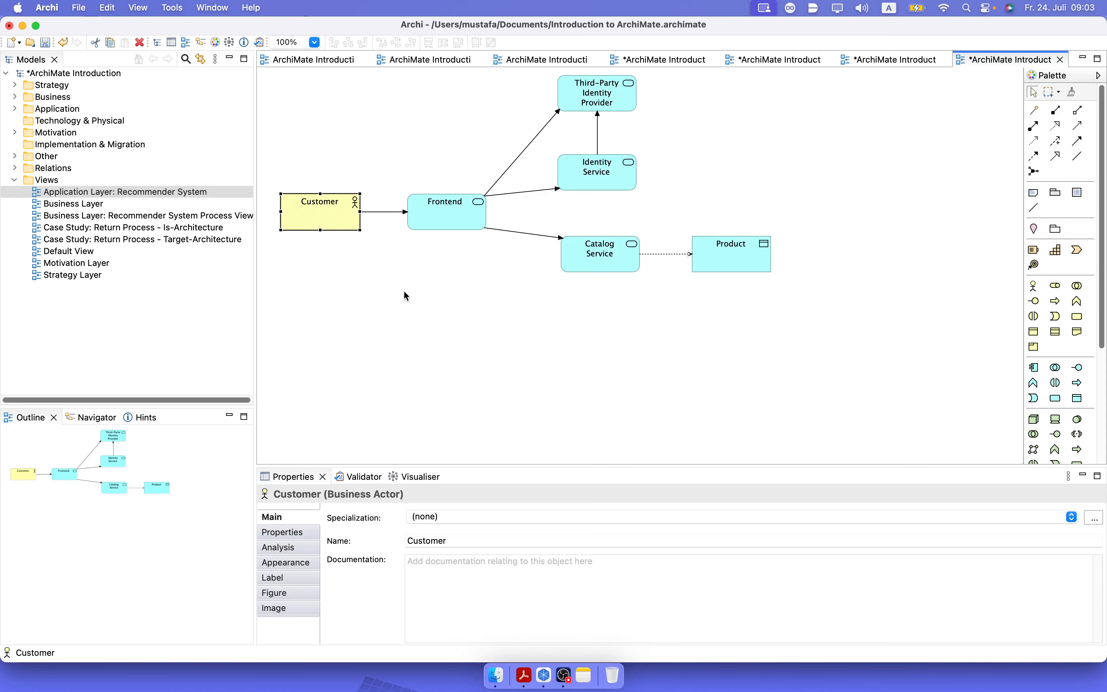
click(667, 304)
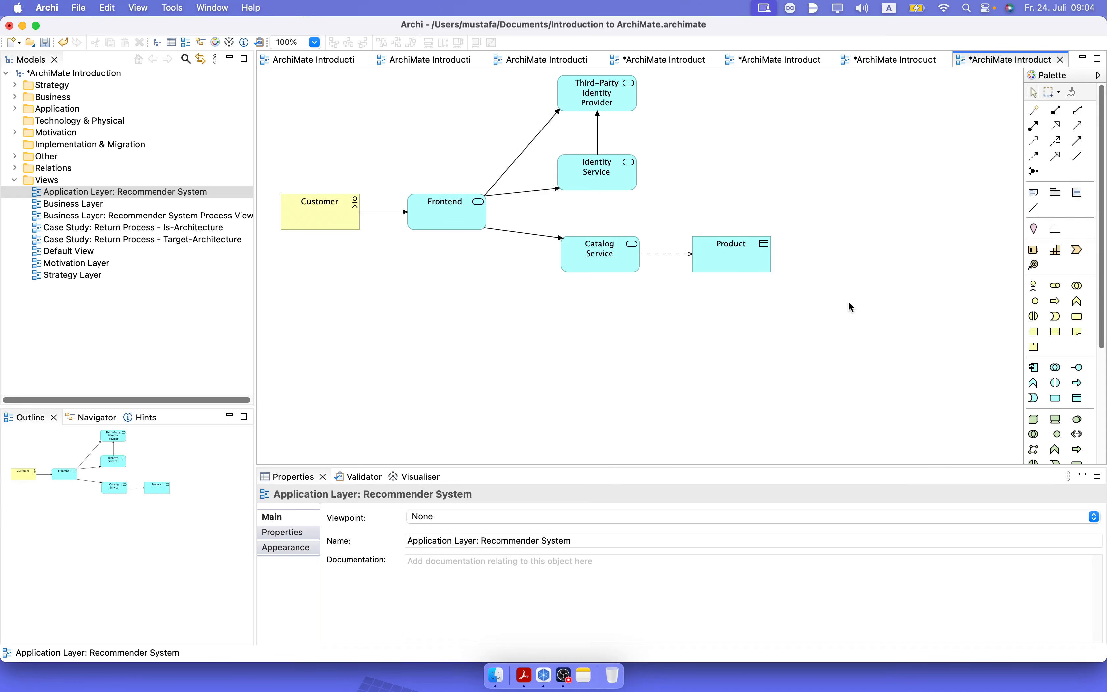
Add an application service named "Cart Service" below Catalog Service and align it vertically with that service.
click(1055, 397)
click(570, 316)
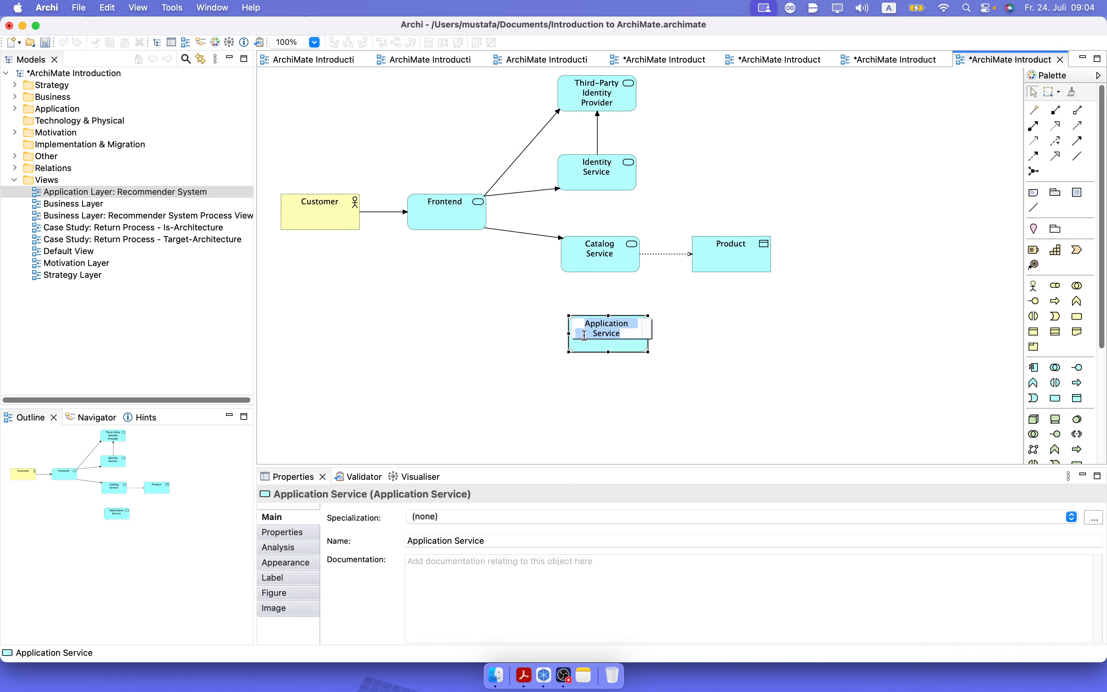
text(Cart Serv)
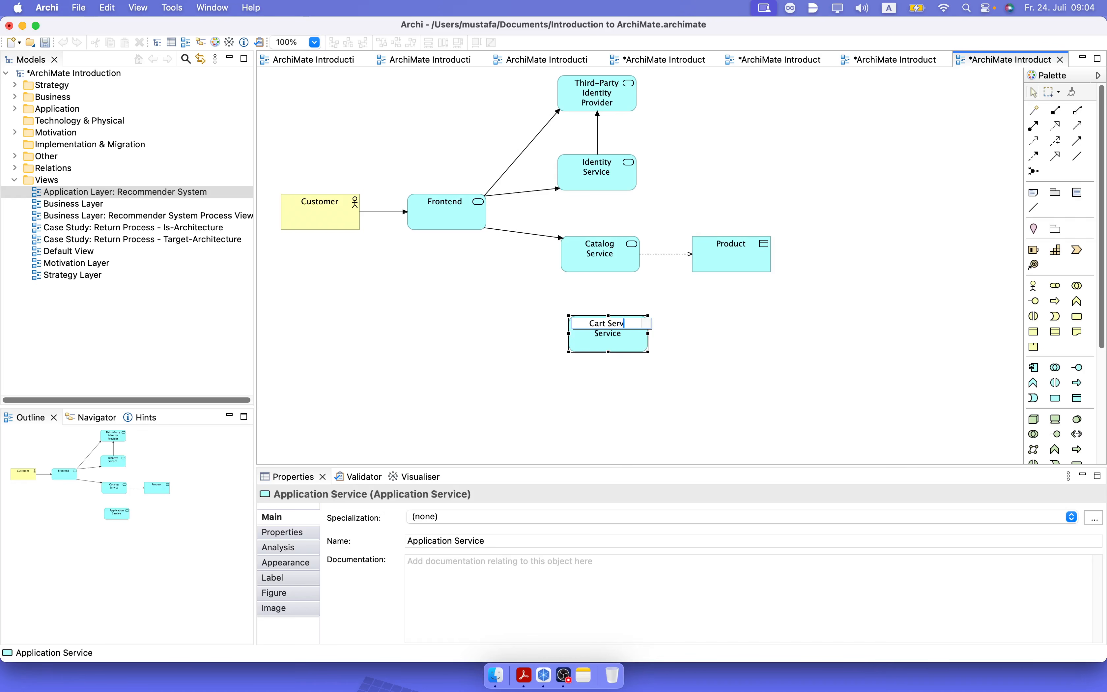
text(ice)
key(Return)
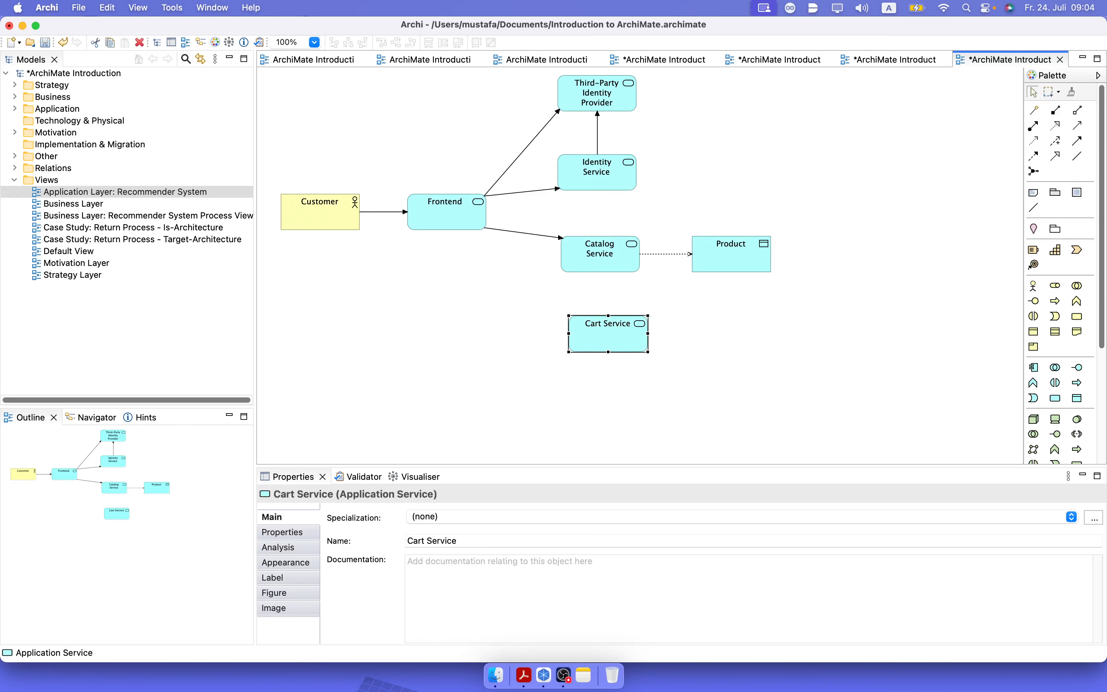
drag(621, 338, 613, 336)
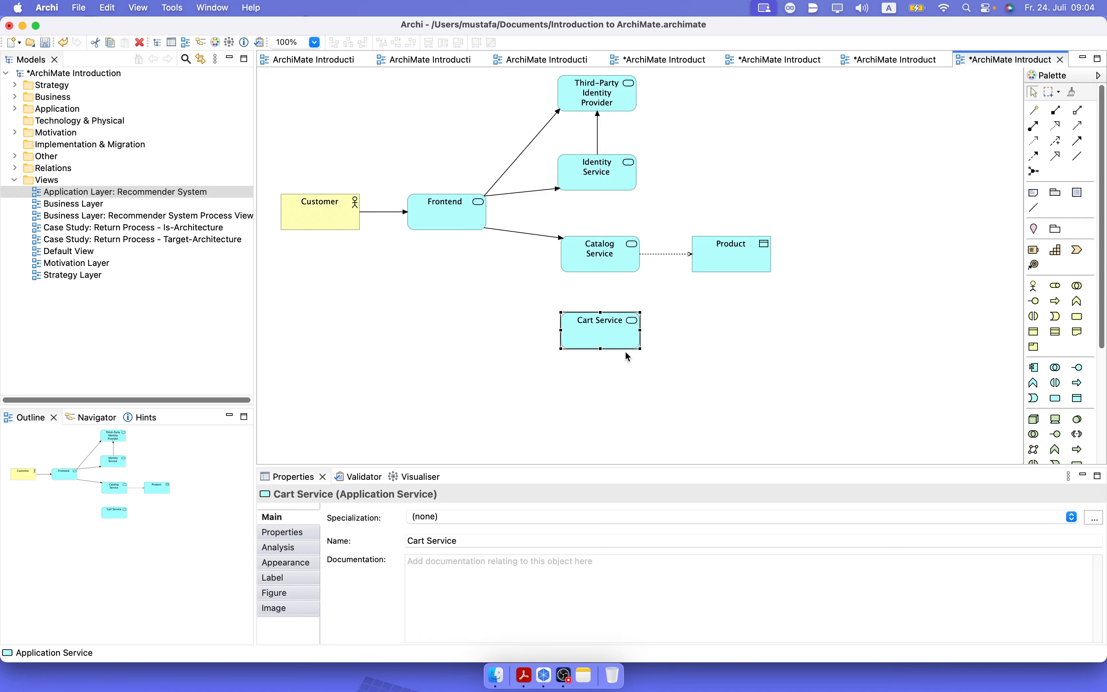
Connect Frontend to Cart Service with a triggering relation.
click(1077, 141)
click(451, 224)
click(571, 329)
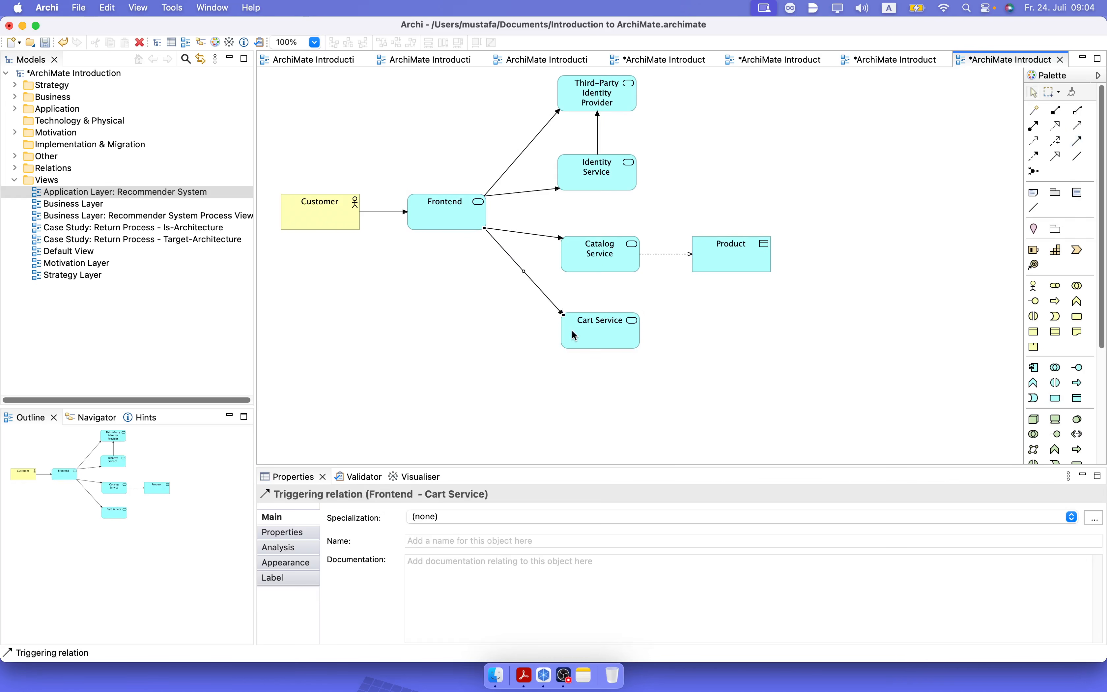
click(705, 404)
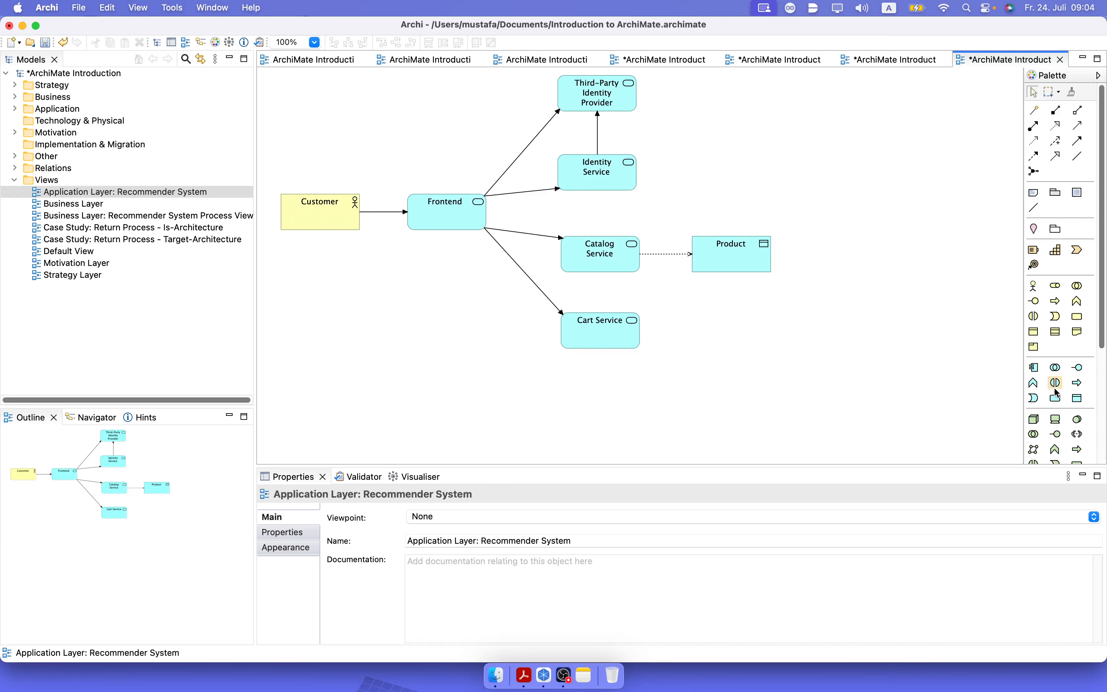
Add a data object named "Cart" to the right of Cart Service, below Product.
click(1078, 398)
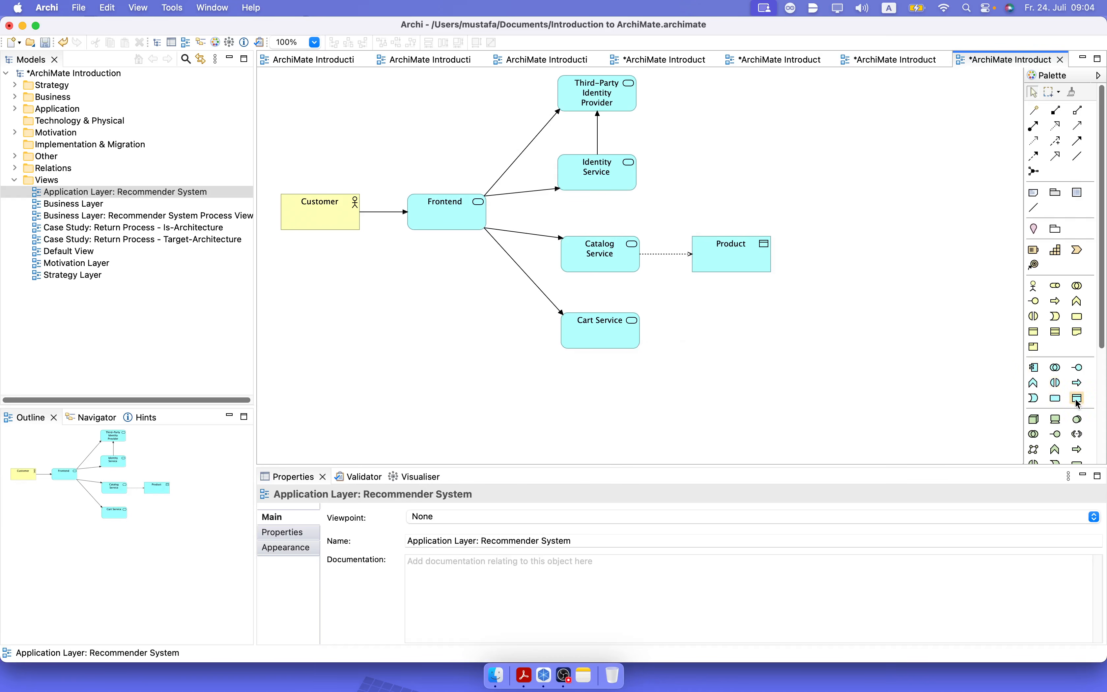
click(697, 318)
text(Cart)
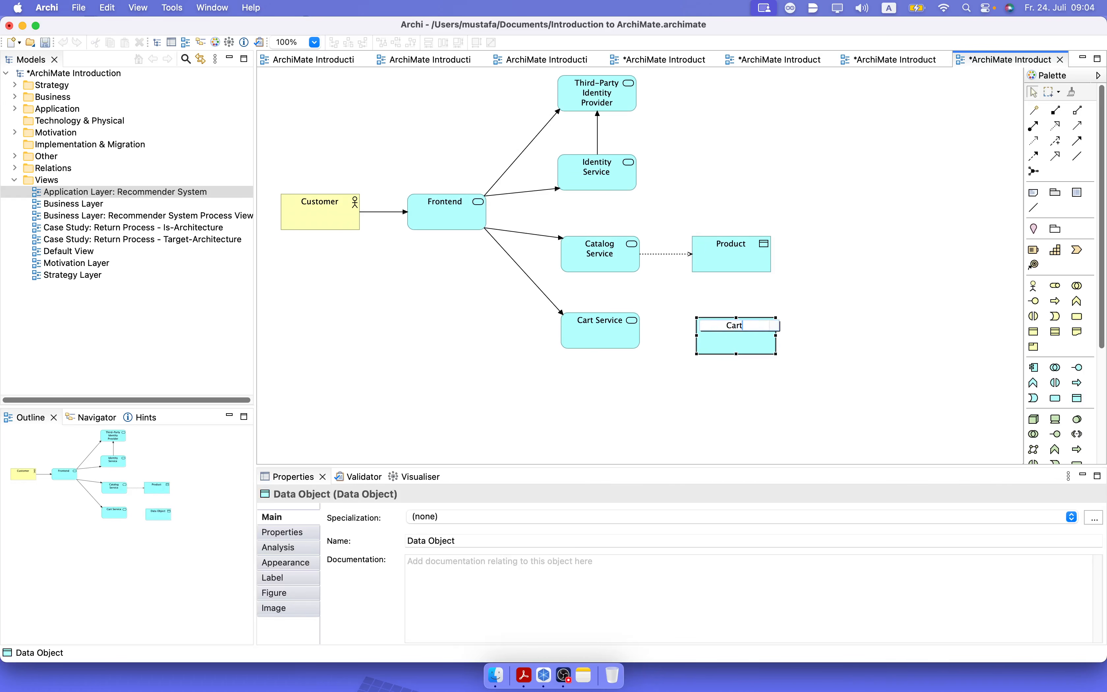
key(Return)
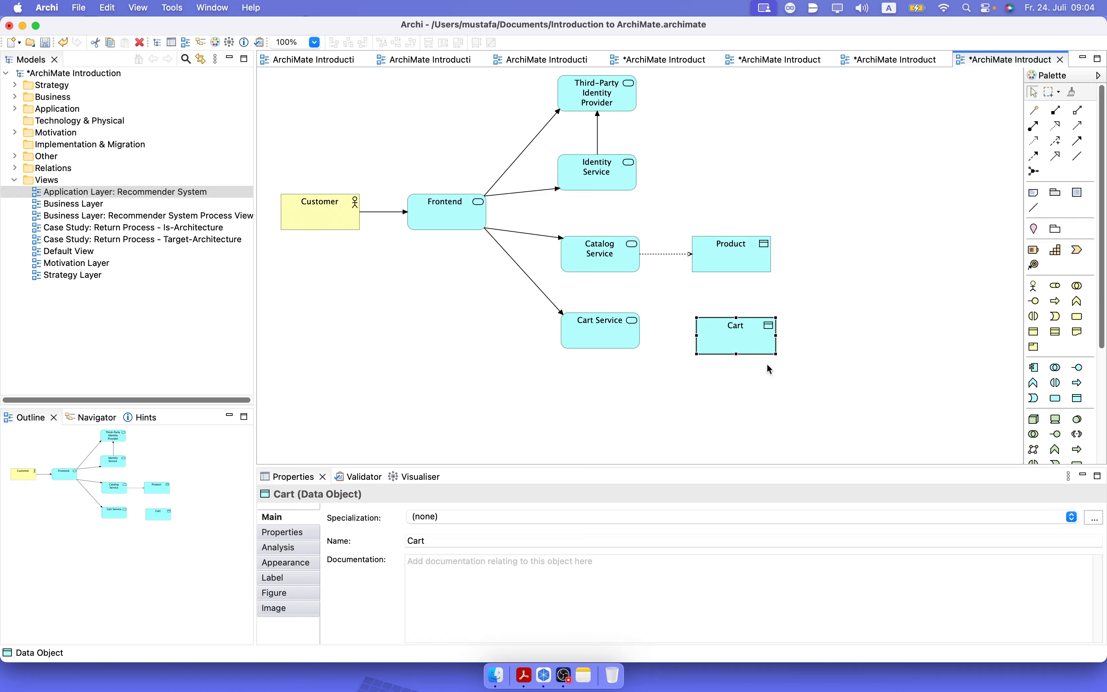
Align the Cart data object with Product and Cart Service, and connect Cart Service to Cart with an access relation.
drag(735, 348, 731, 343)
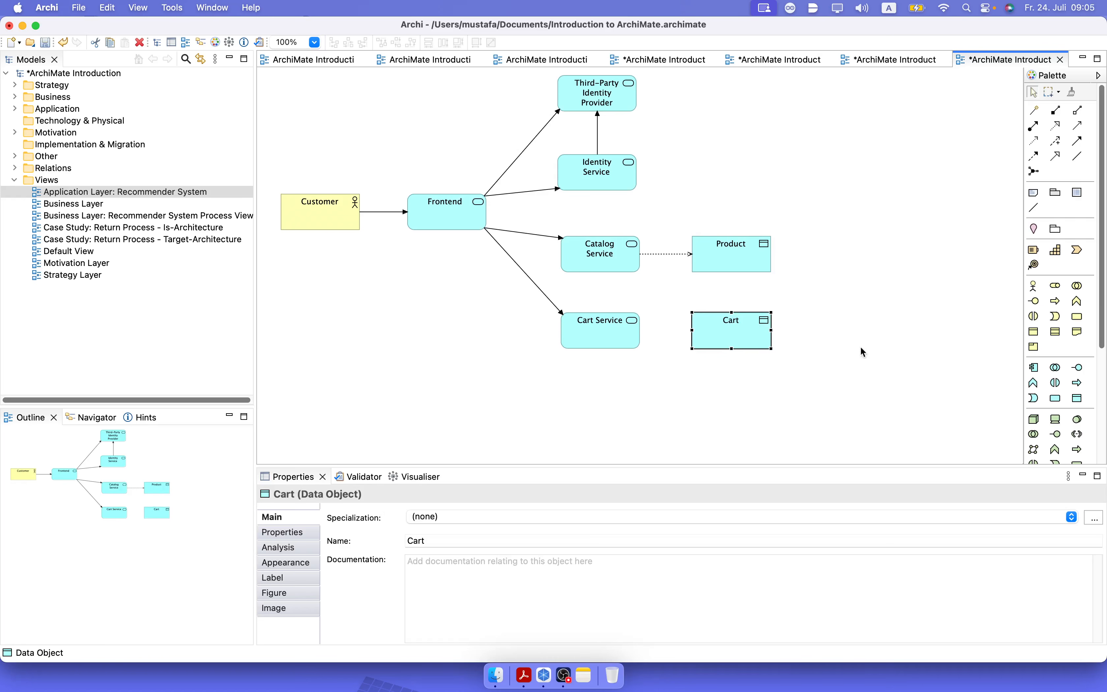
click(1033, 141)
click(635, 345)
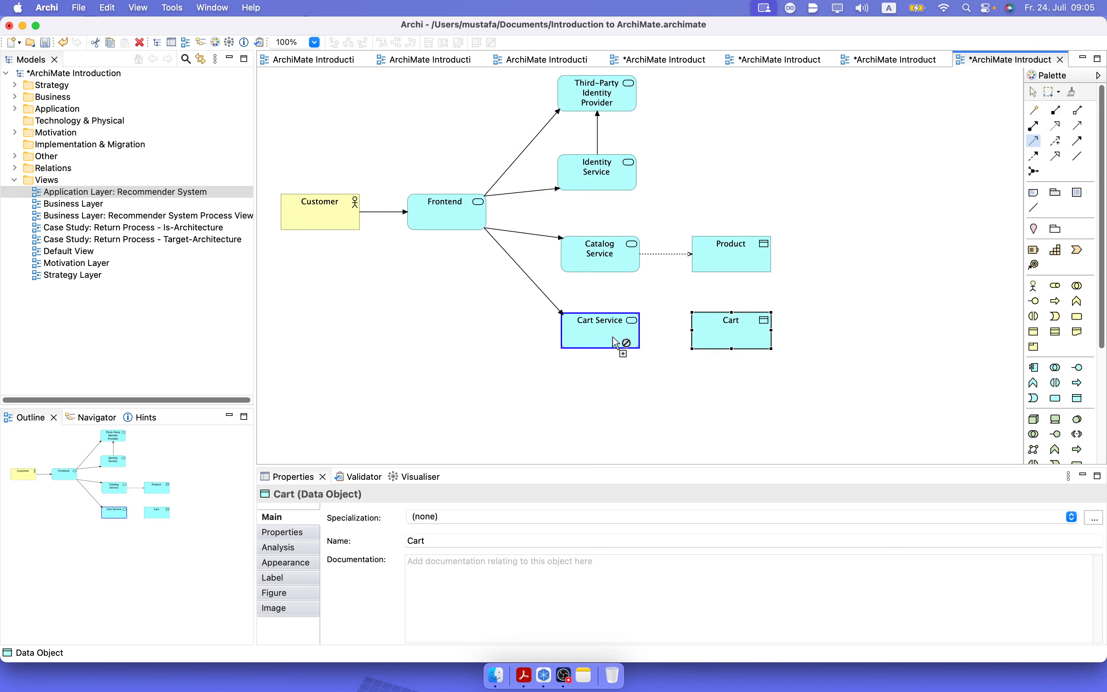
click(706, 338)
click(813, 410)
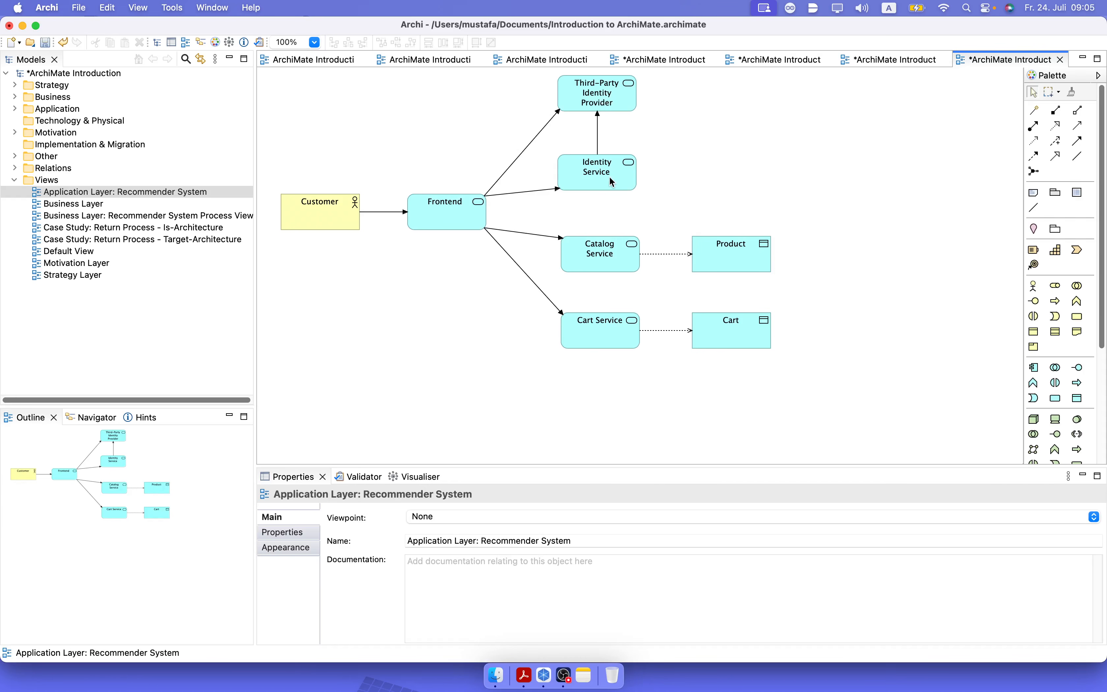
Add a data object named "User Info" to the right of the two identity services, above Product.
click(1081, 401)
click(703, 112)
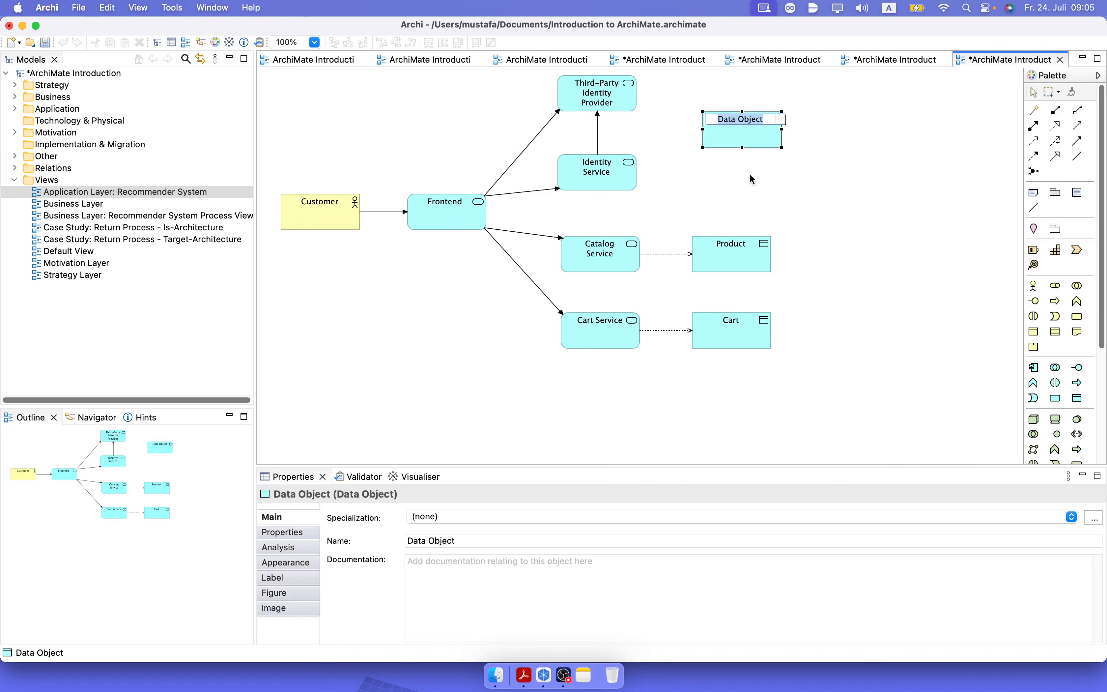
text(User Info)
key(Return)
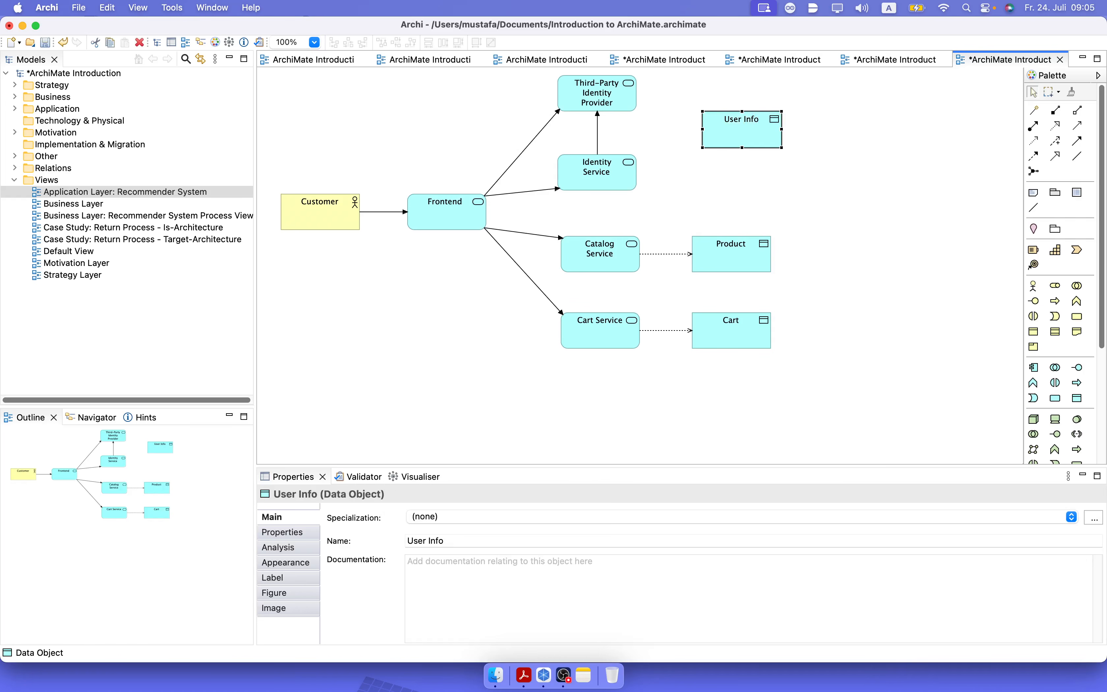
Connect Identity Service and Third-Party Identity Provider to User Info with access relations, and align User Info vertically with Product.
click(1037, 144)
click(621, 181)
click(719, 120)
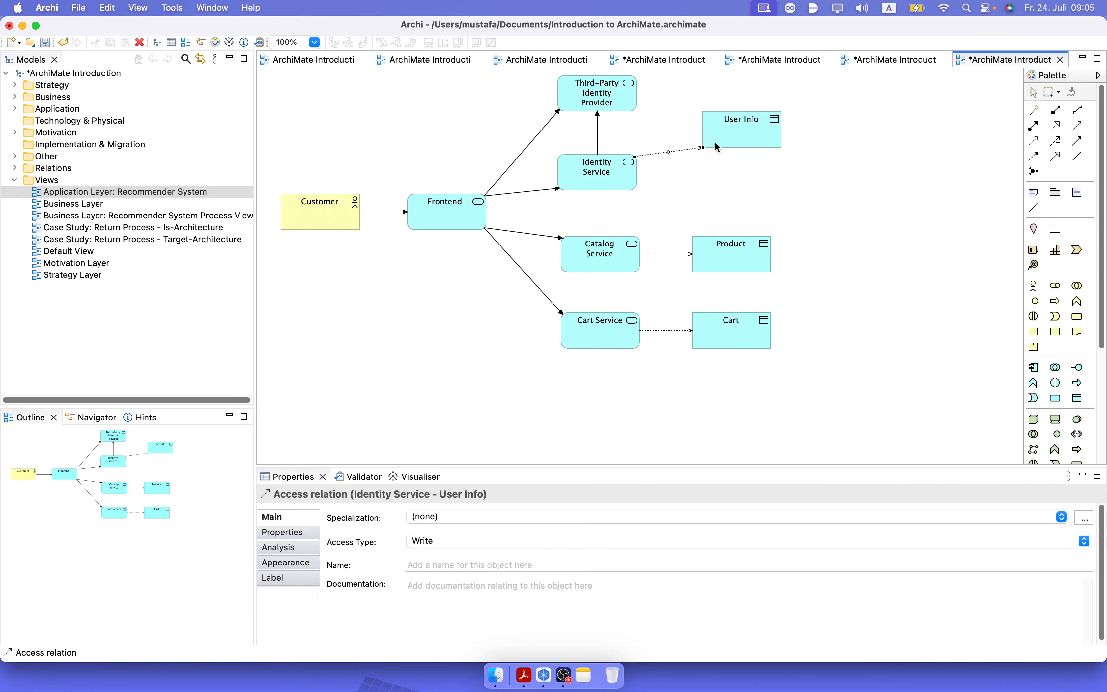
click(1034, 141)
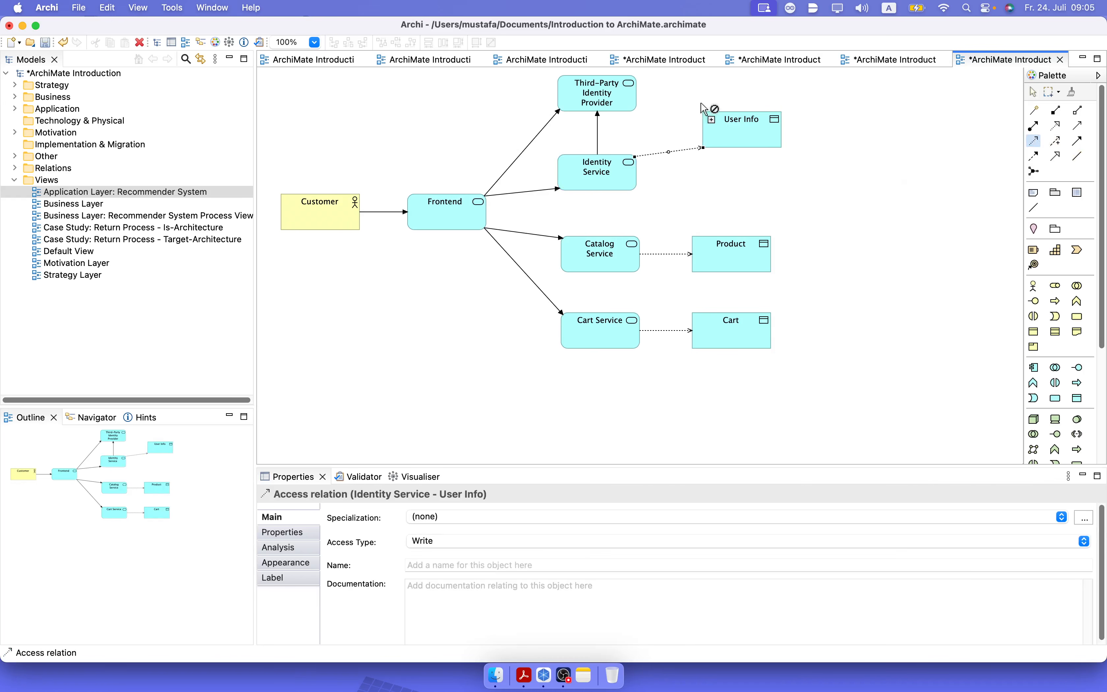
click(633, 97)
click(731, 122)
click(834, 208)
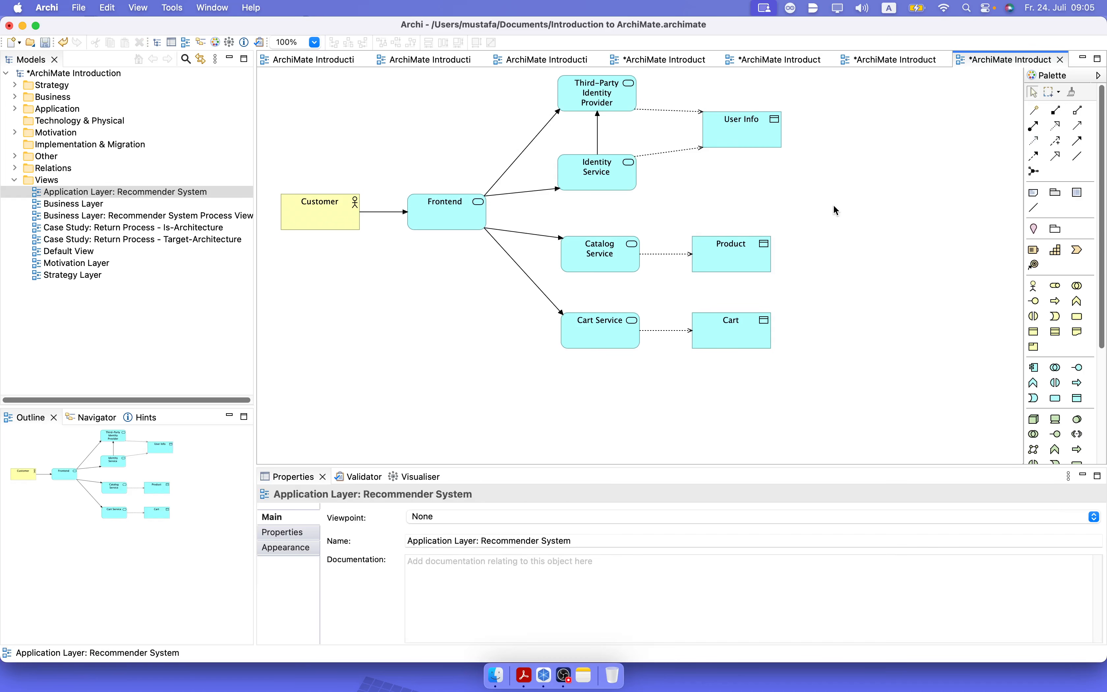
drag(768, 143, 750, 142)
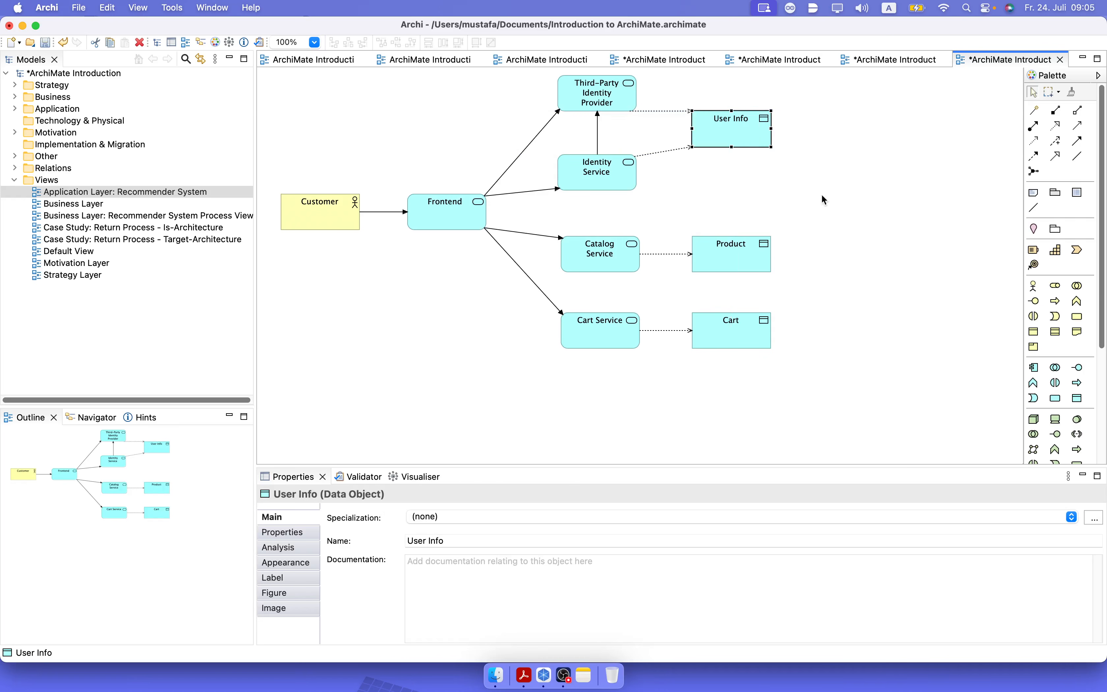
click(827, 204)
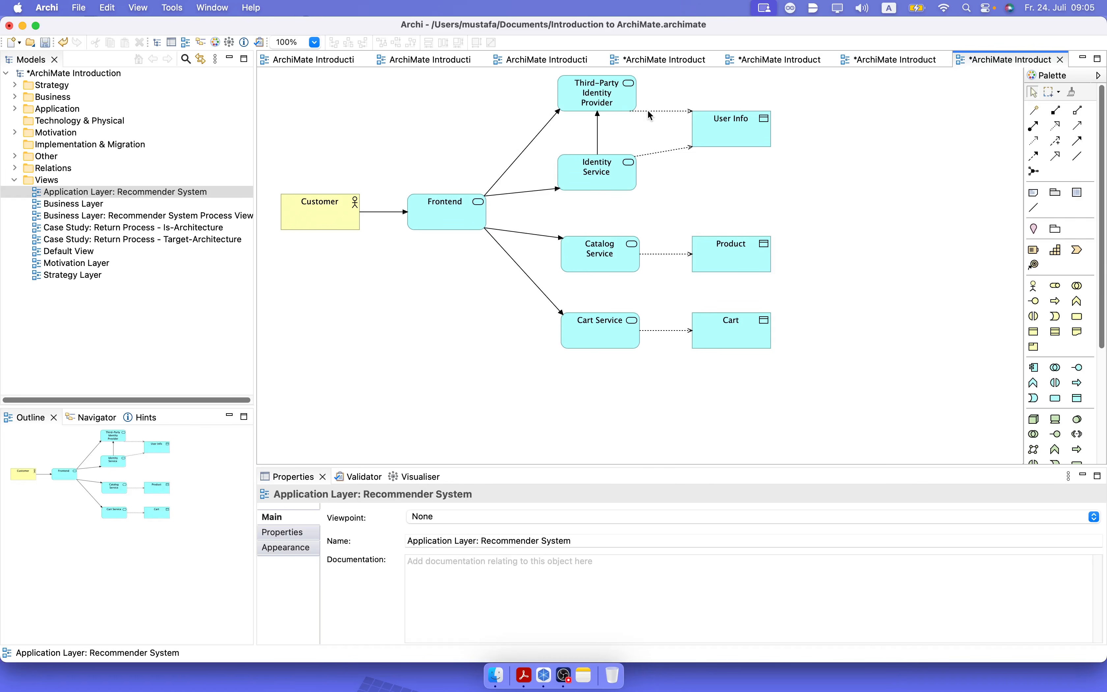
Route the two access relations to User Info with right-angled bends and save the model.
click(659, 111)
drag(661, 112, 664, 141)
click(674, 148)
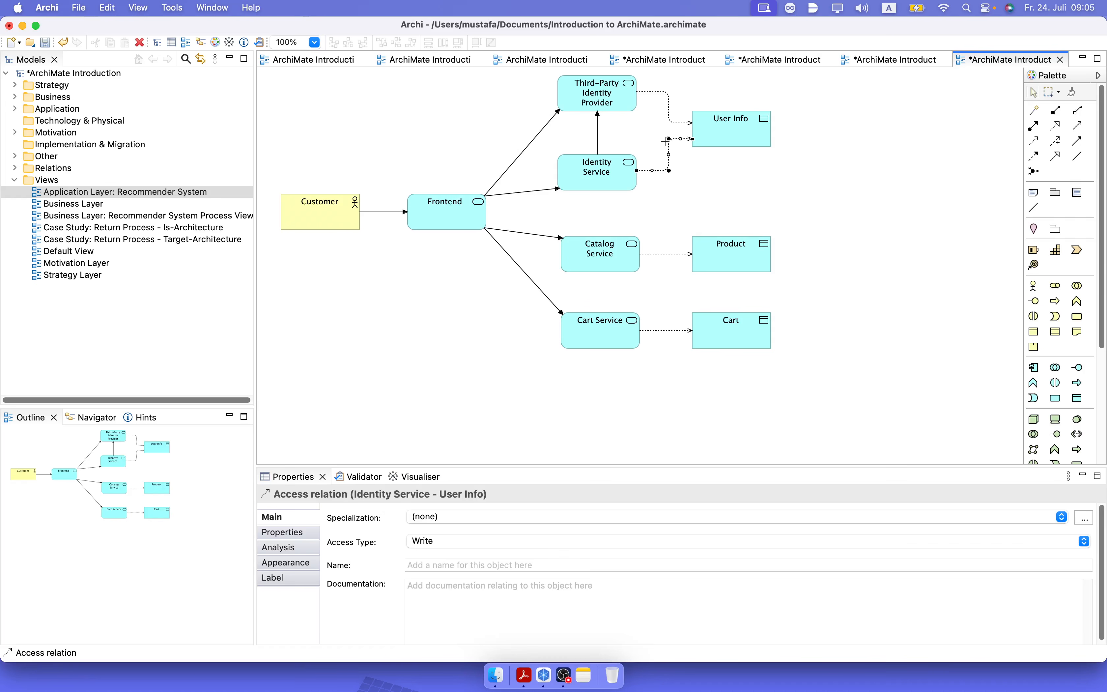
click(712, 181)
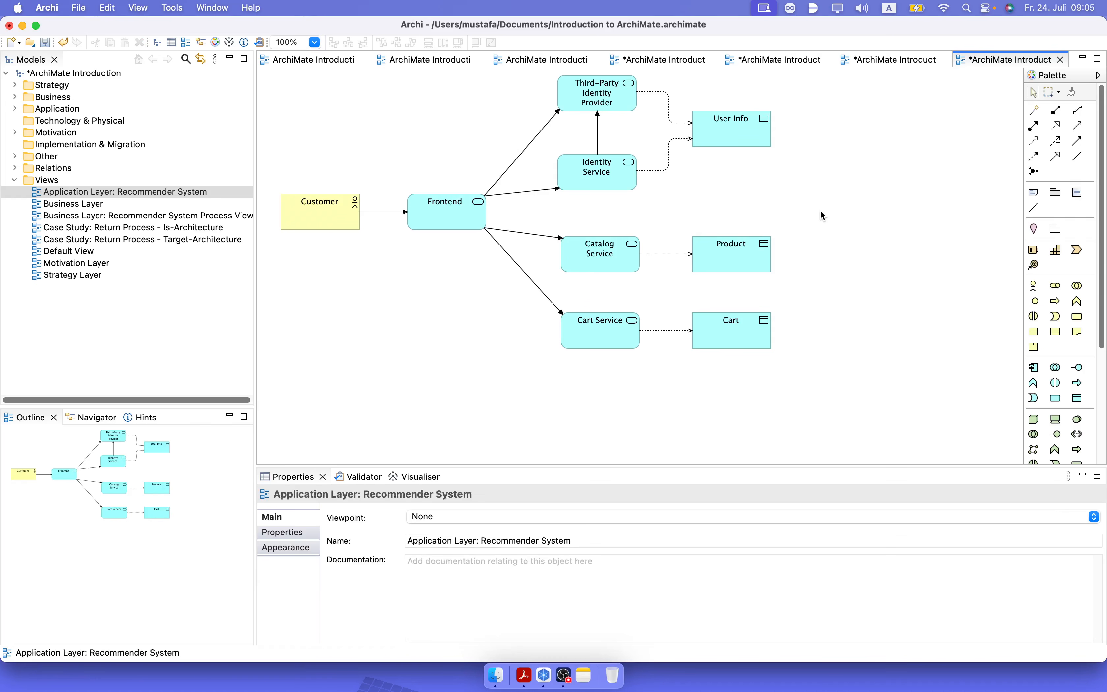
key(super+s)
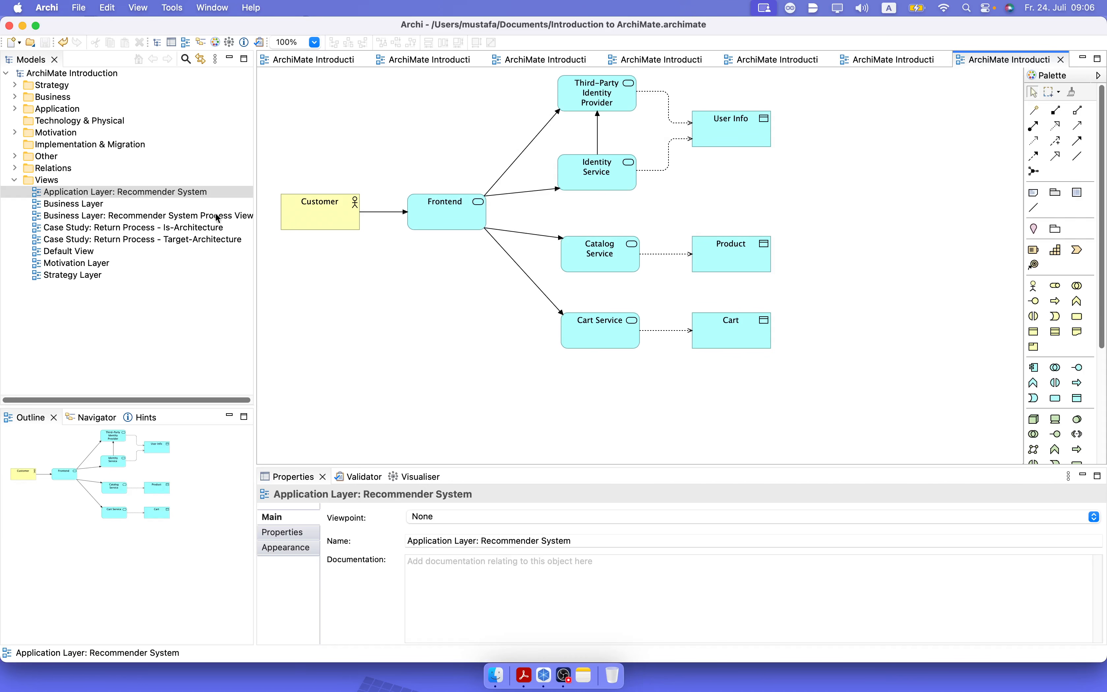
Review the Business Layer: Recommender System Process View, and return to the Application Layer: Recommender System view.
click(195, 217)
double_click(194, 215)
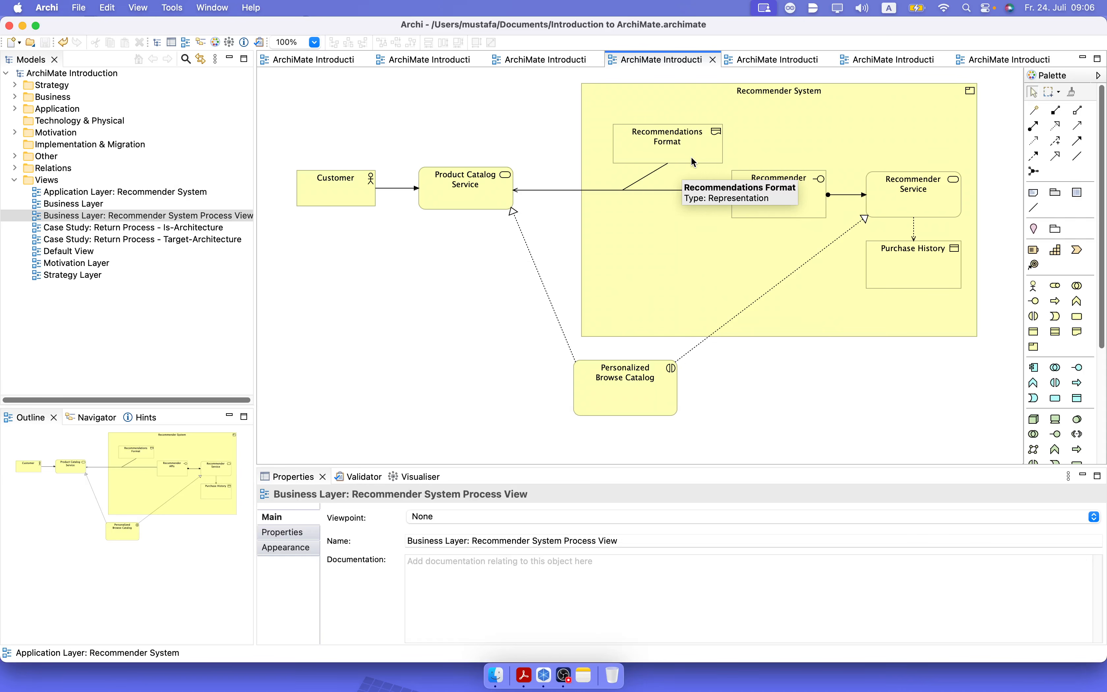
double_click(170, 192)
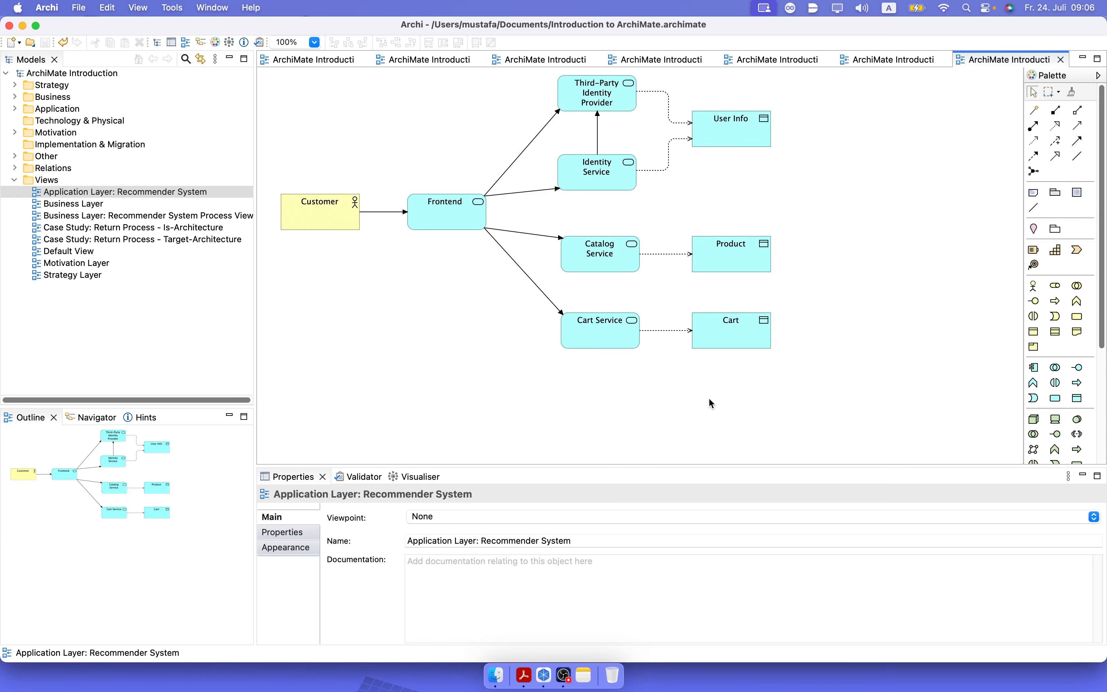
Add an application service named "Recommender Service" below Cart Service and widen it to fit its name.
click(1056, 398)
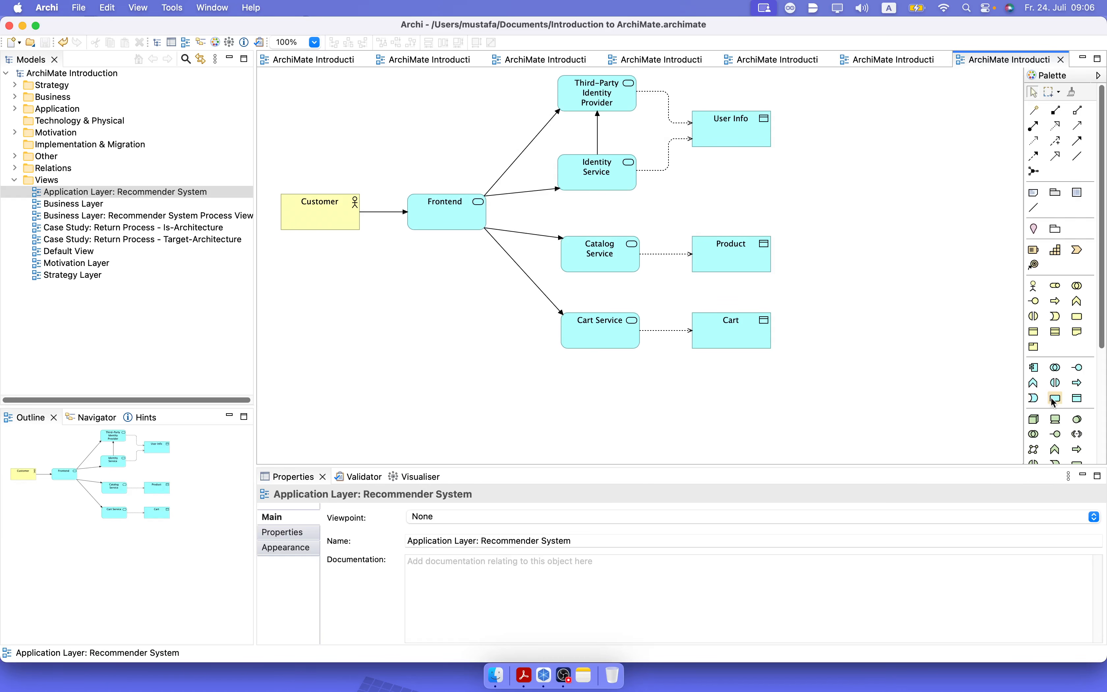
click(563, 384)
text(R)
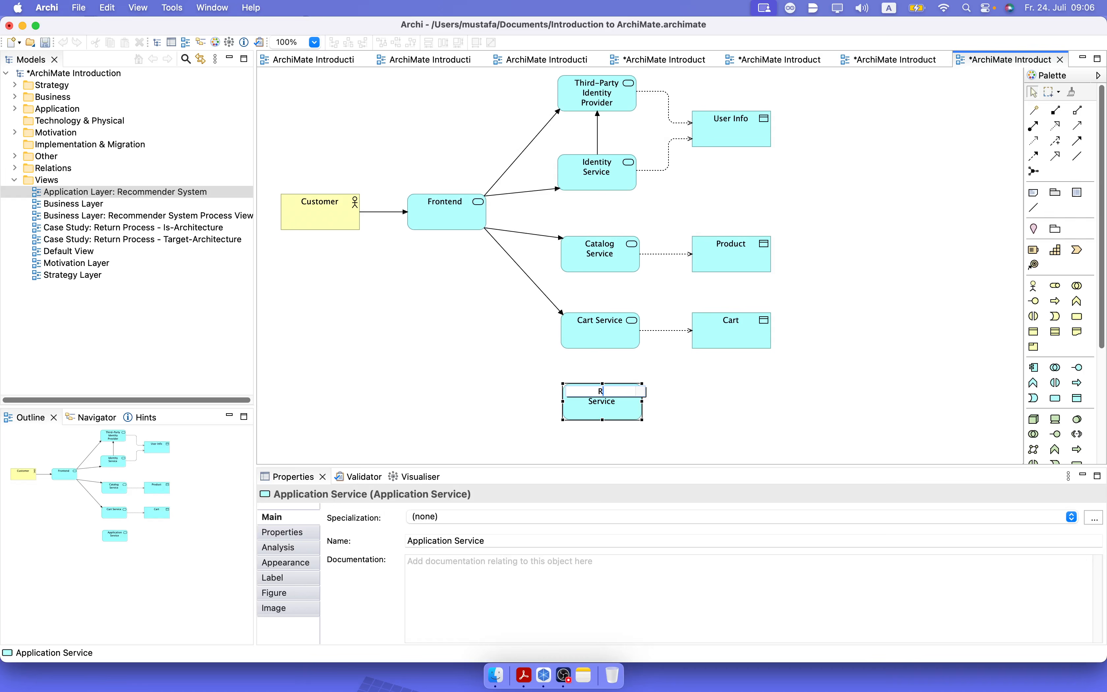
text(ecommender Service)
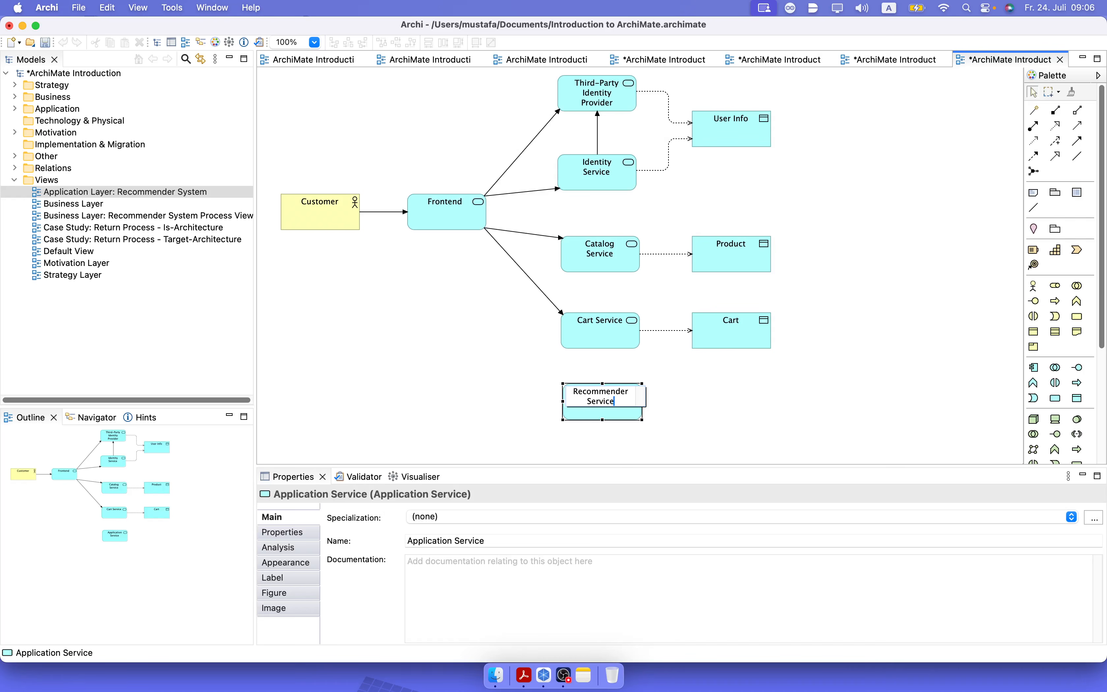
key(Return)
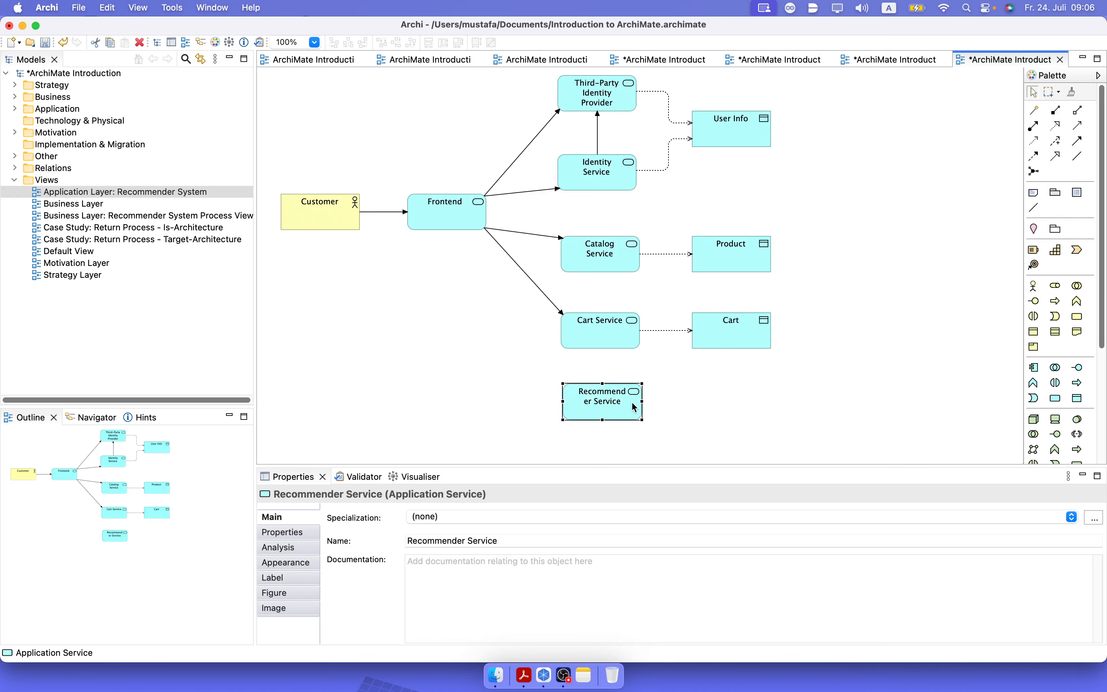
drag(562, 401, 550, 401)
click(679, 421)
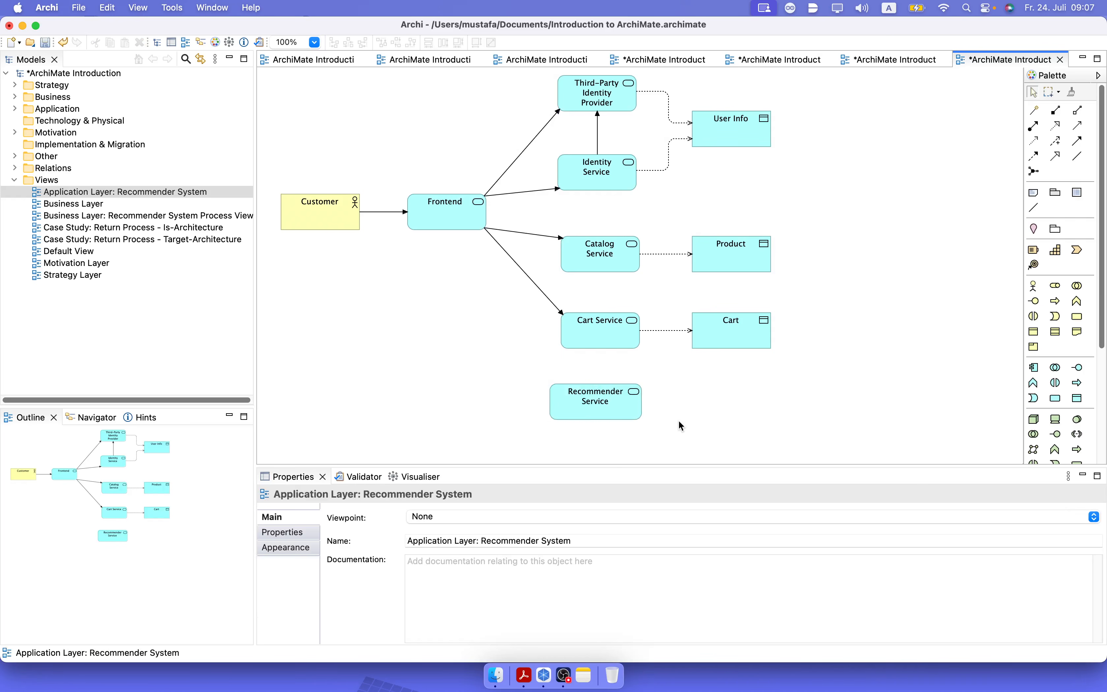
Add a data object named "Purchase History" to the right of Recommender Service and align it below Cart.
click(1079, 398)
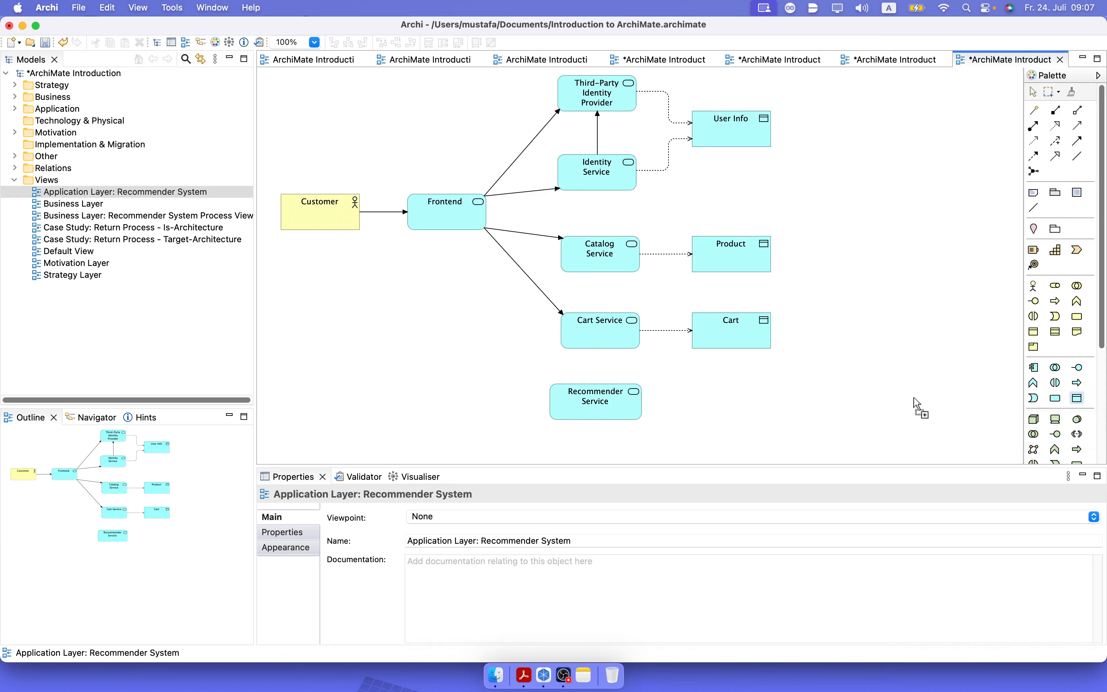
click(698, 395)
text(Purch)
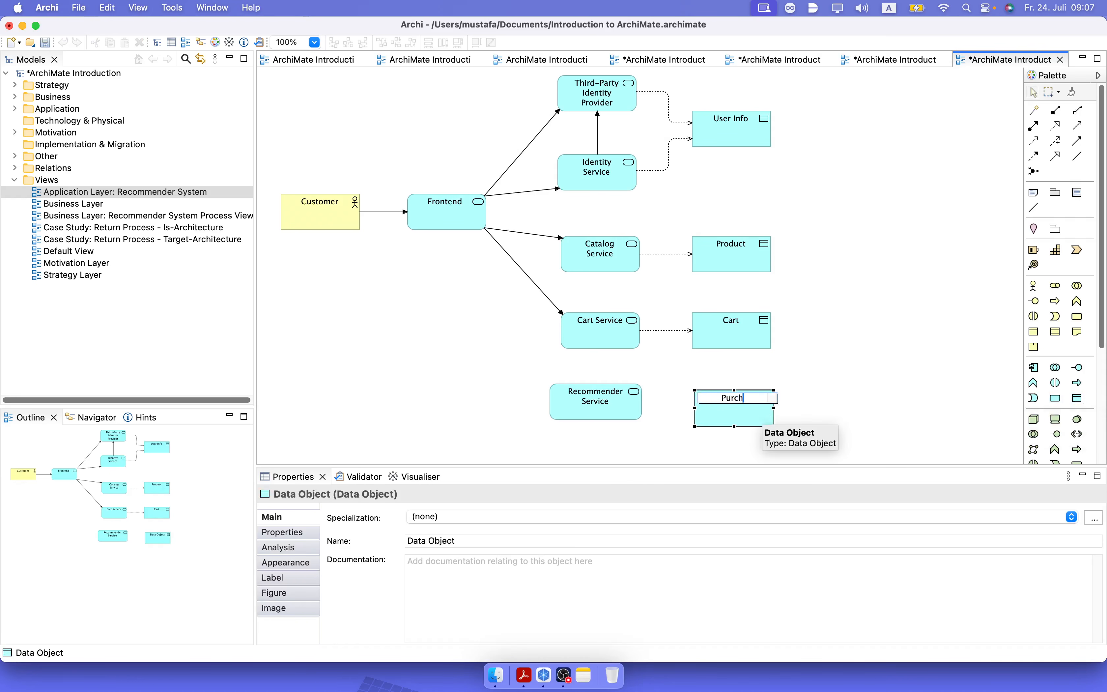
text(ase History)
key(Return)
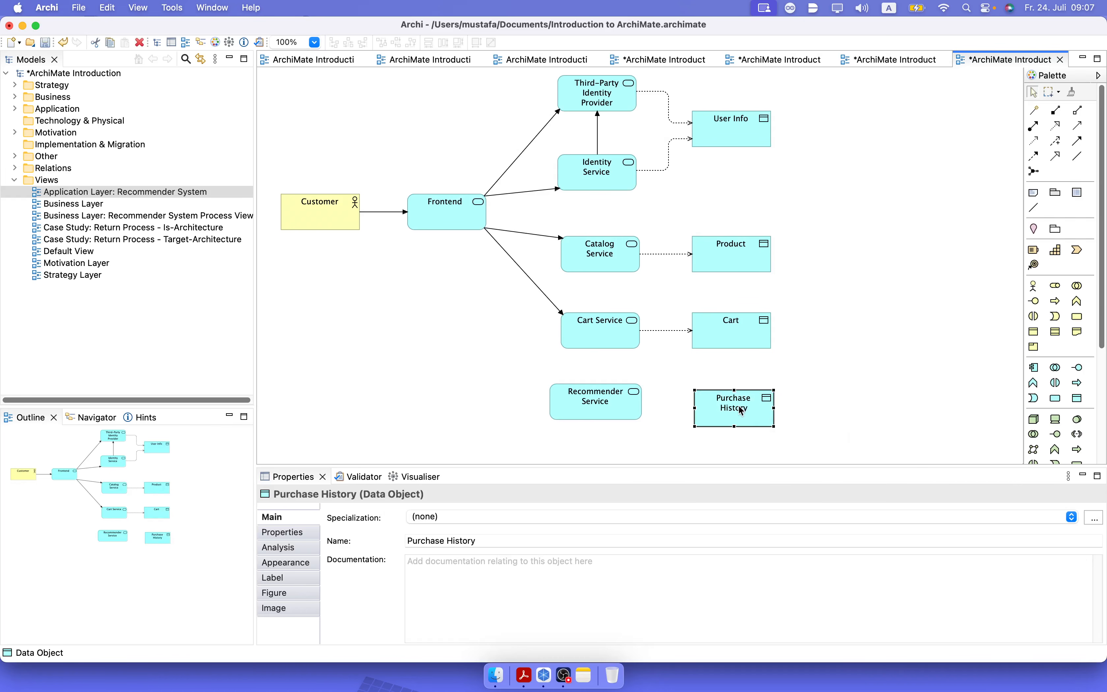
drag(738, 405, 738, 399)
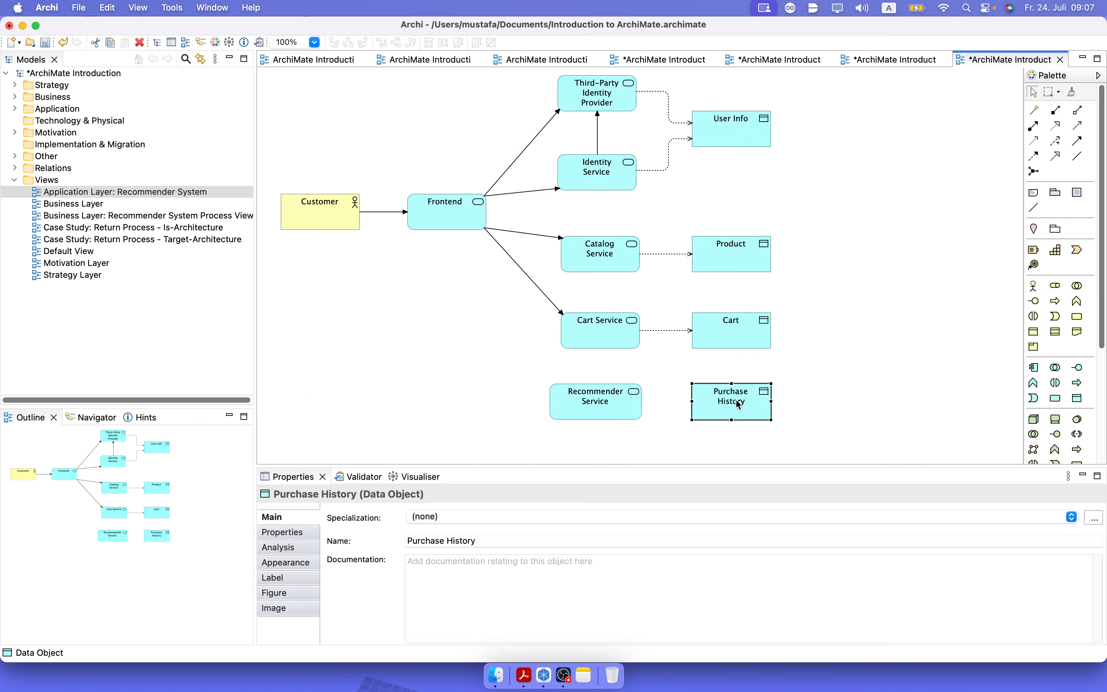
click(849, 403)
Connect Recommender Service to Purchase History with an access relation.
click(1033, 141)
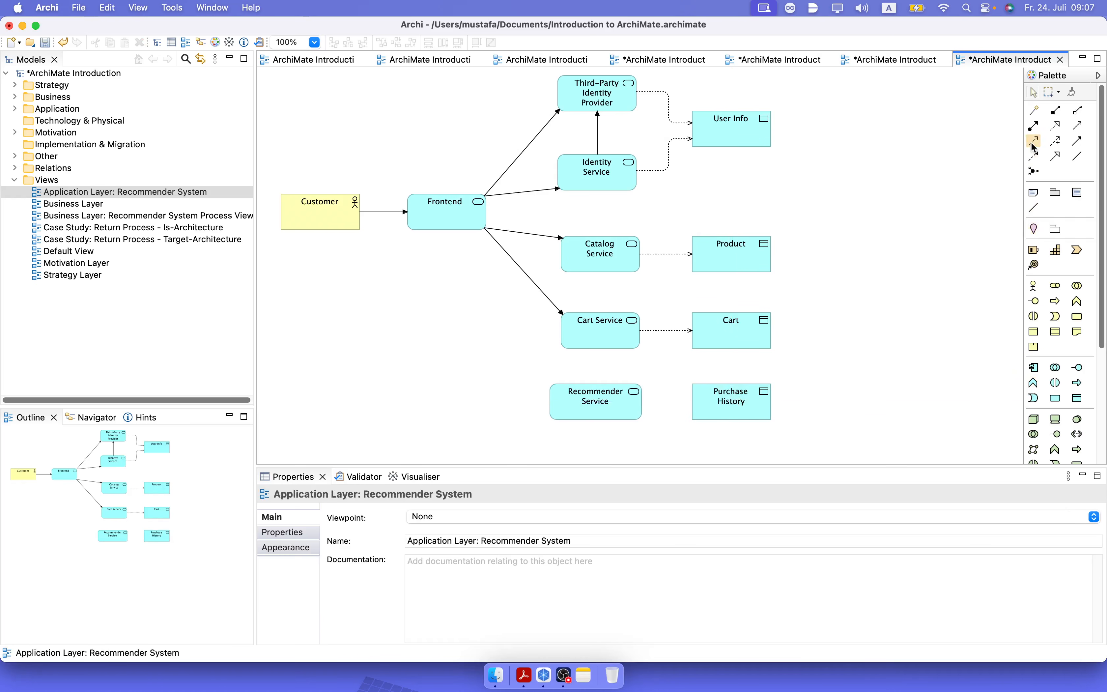
click(617, 396)
click(704, 400)
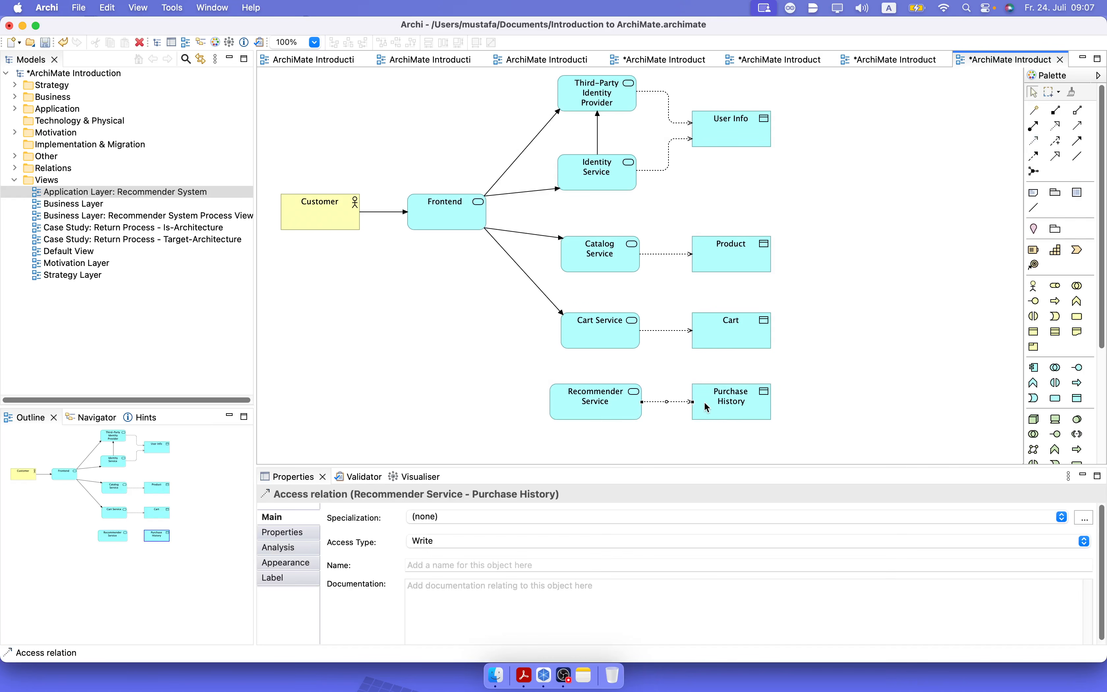
click(854, 391)
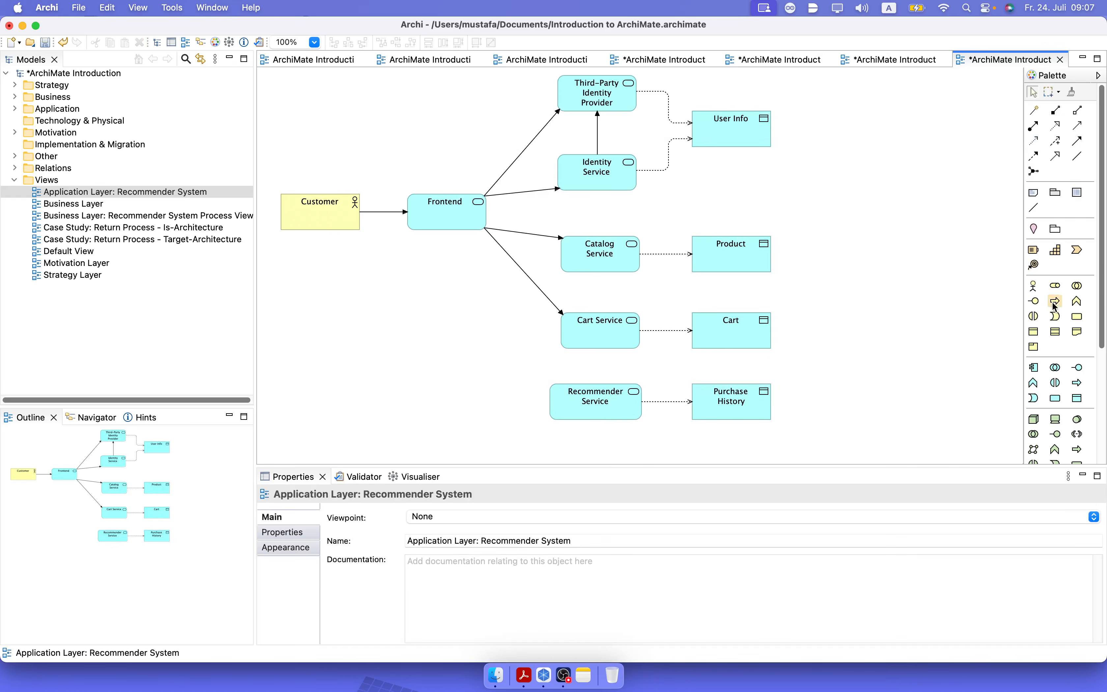
Add a data object named "Recommendations" to the left of Recommender Service and widen it to fit its name.
click(1078, 397)
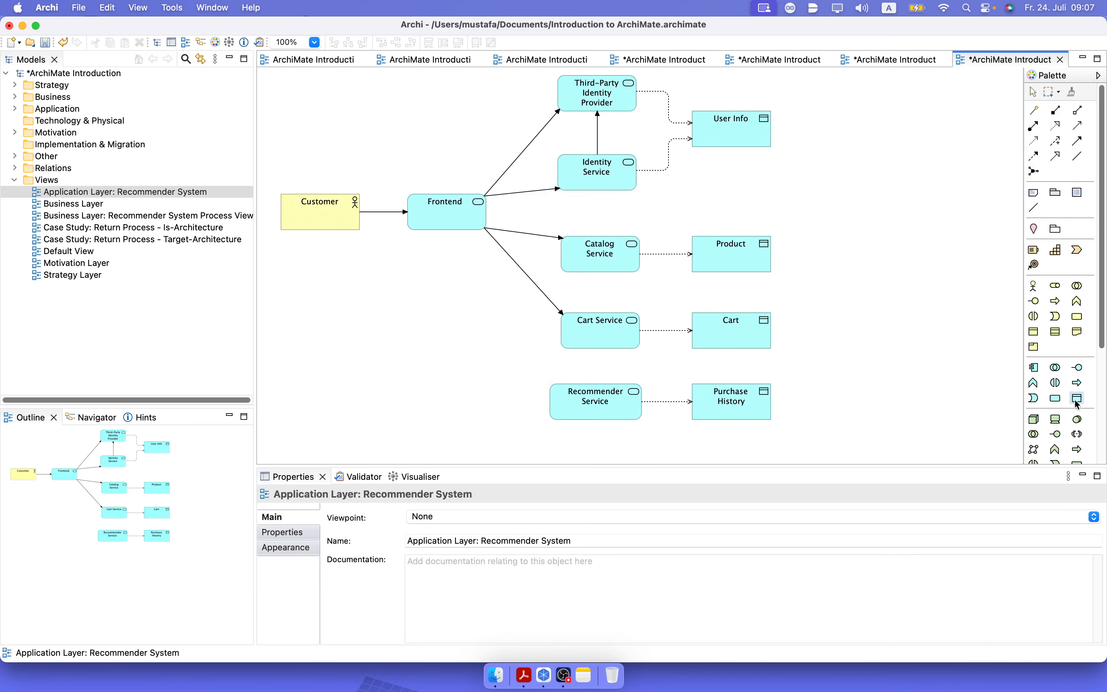
click(474, 356)
text(Re)
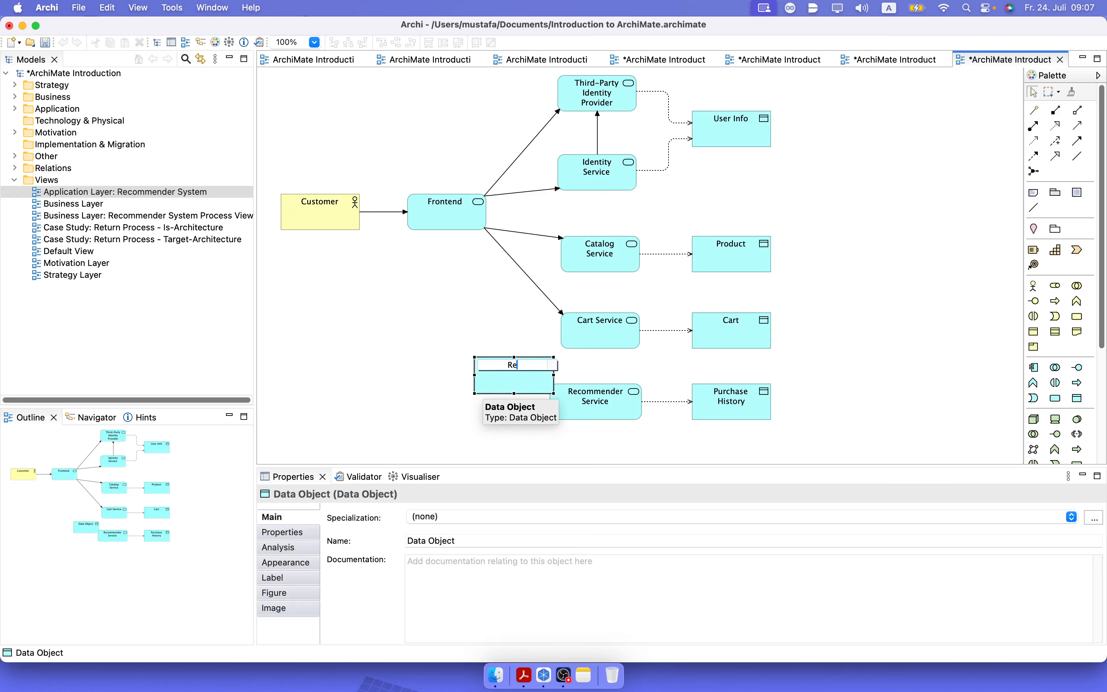
text(commendations)
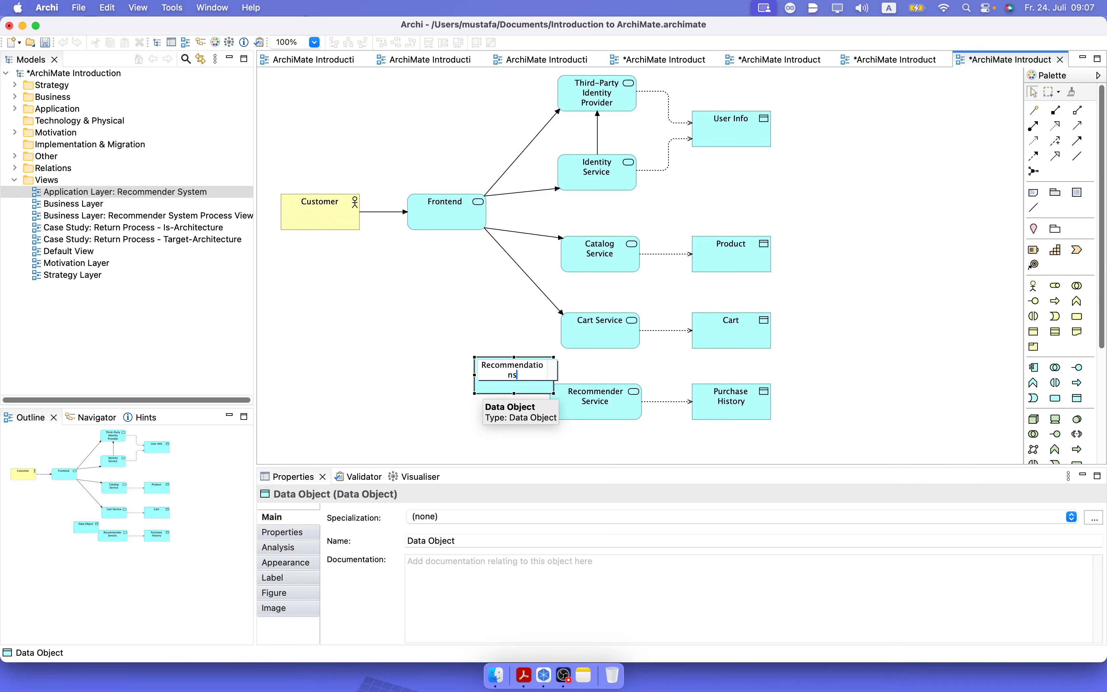
click(462, 384)
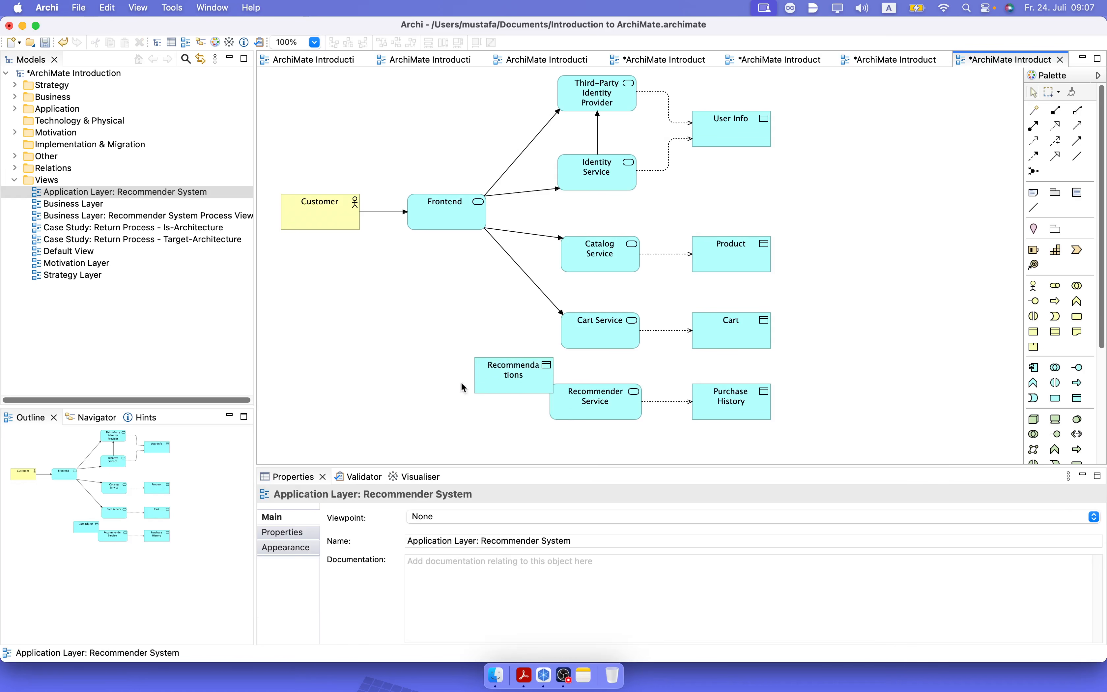
click(493, 381)
mouse_move(475, 379)
mouse_down()
mouse_move(454, 375)
mouse_move(487, 389)
mouse_move(467, 398)
mouse_up()
Move Recommender Service and Purchase History further right and align both horizontally with the Recommendations data object.
drag(794, 442, 481, 408)
click(667, 439)
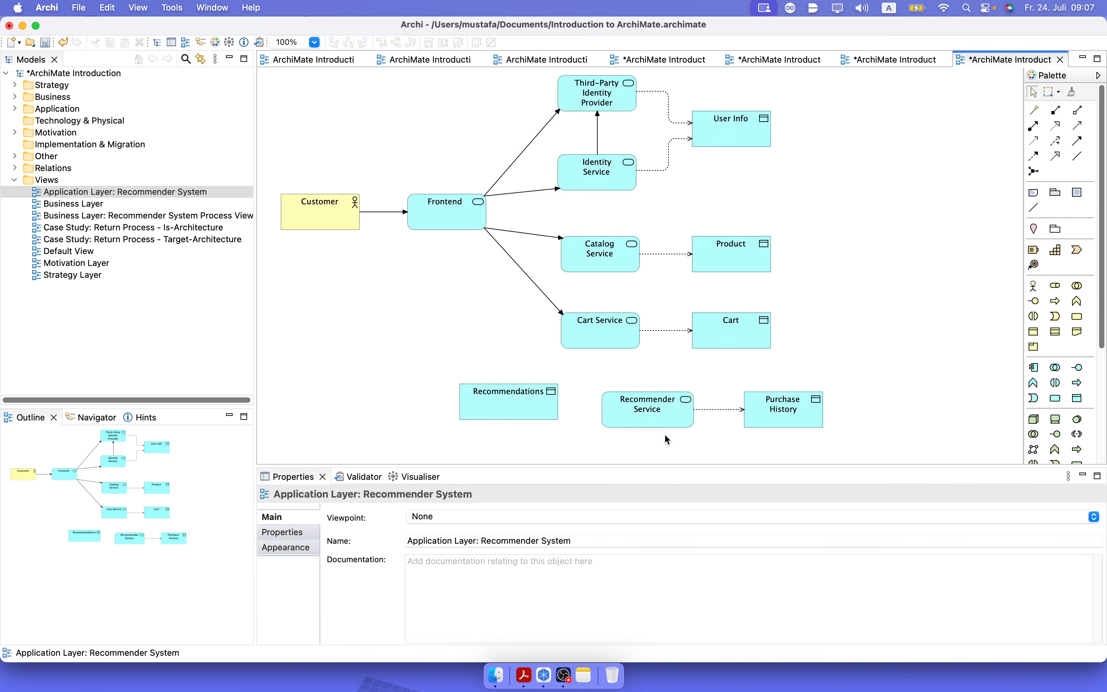
drag(655, 422, 653, 414)
click(776, 415)
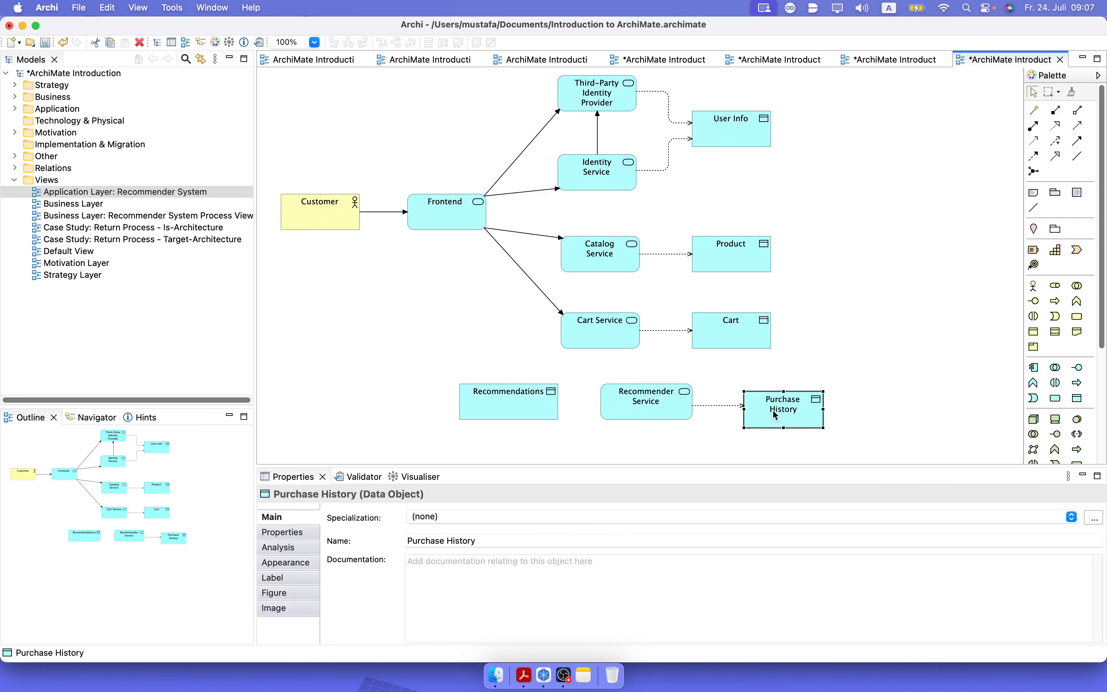
drag(776, 414, 772, 407)
click(904, 405)
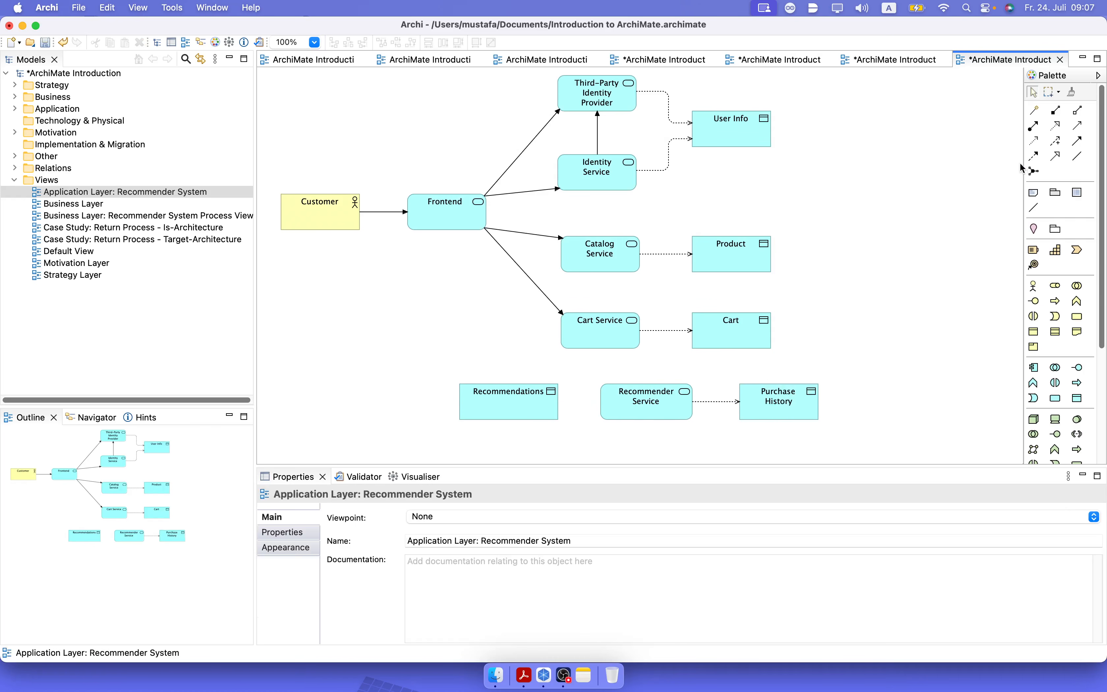
Connect Recommender Service to the Recommendations data object with an access relation.
click(1033, 141)
click(603, 407)
click(538, 404)
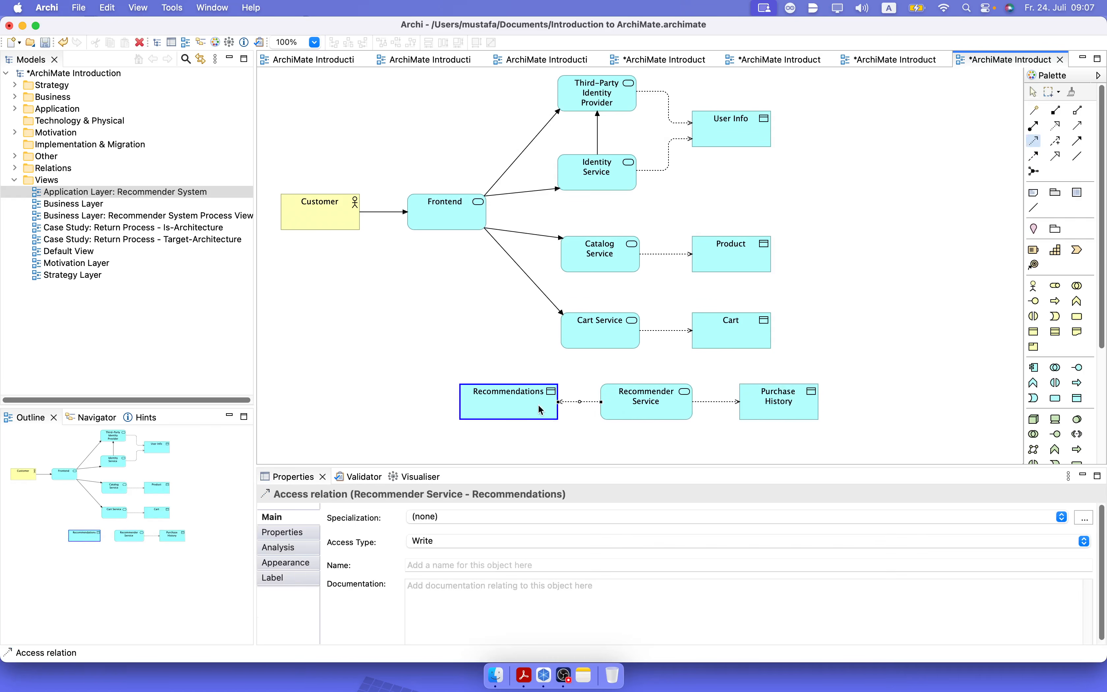
click(595, 370)
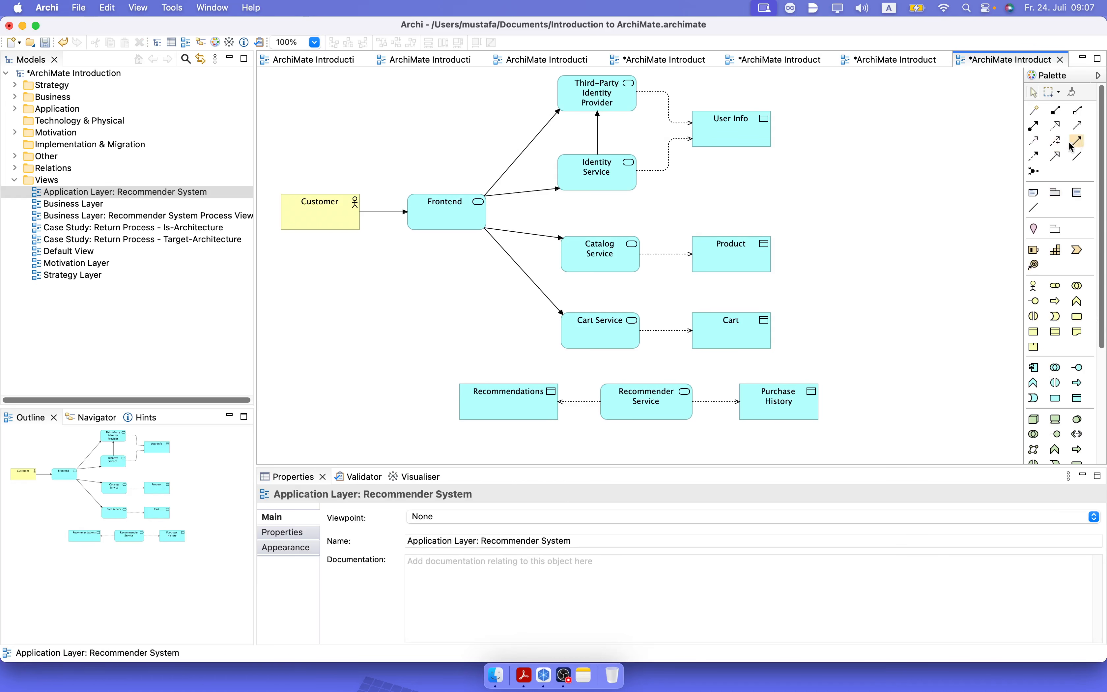
Connect Frontend to the Recommendations data object with an access relation.
click(1033, 140)
click(437, 225)
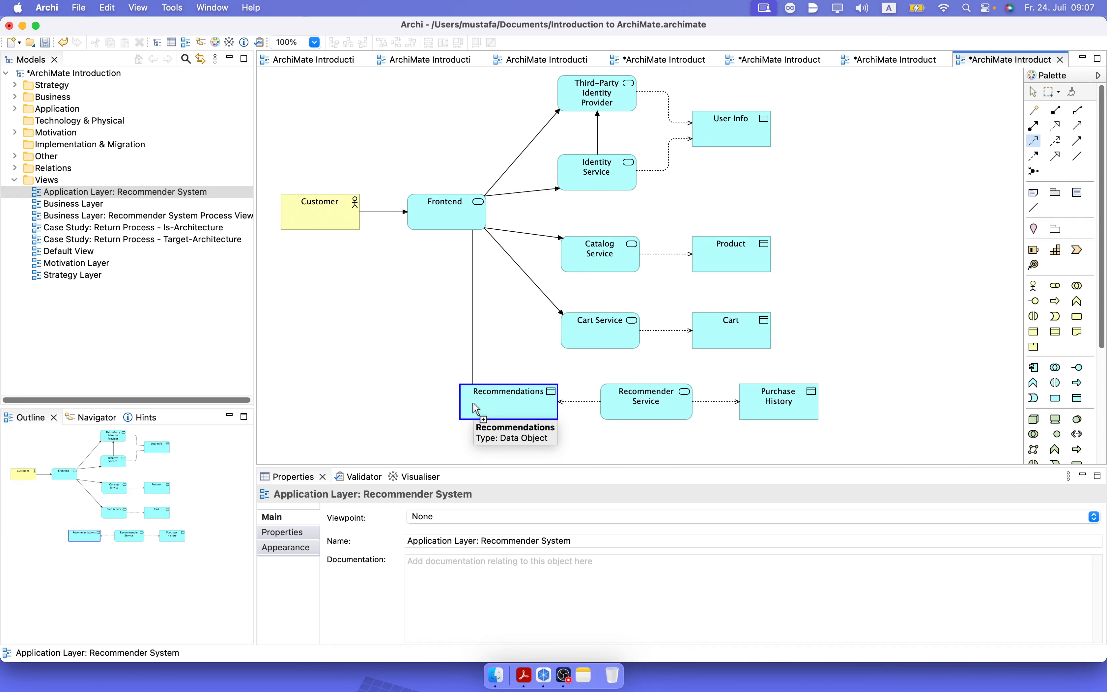
click(472, 401)
click(424, 395)
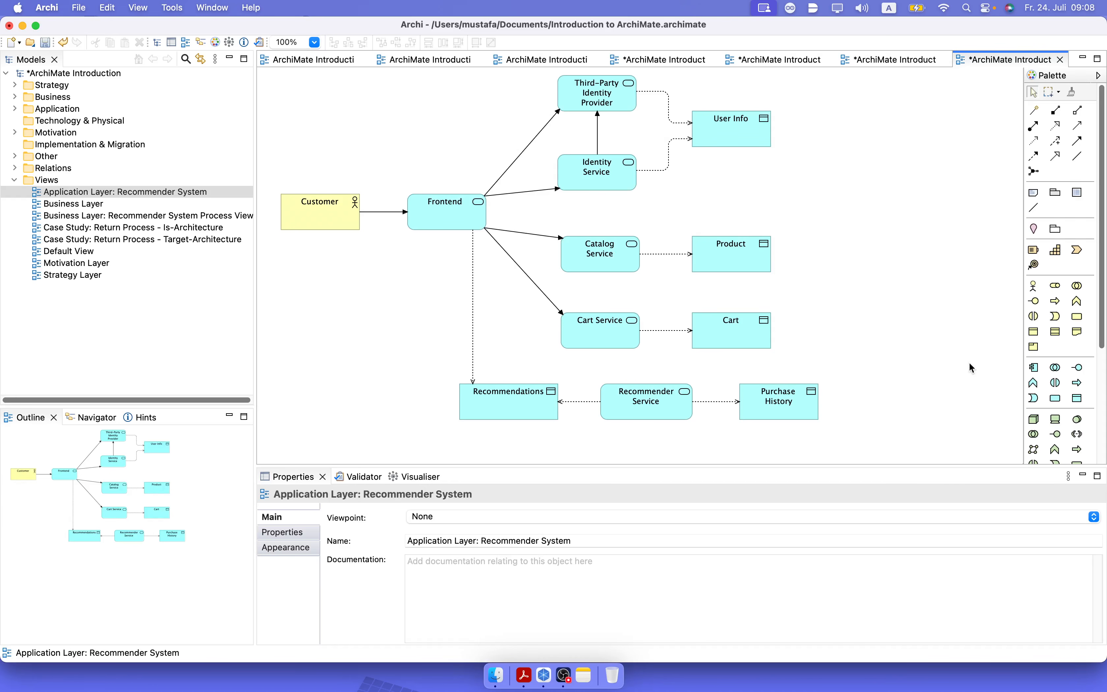
Connect Frontend to Recommender Service with a triggering relation.
click(1078, 140)
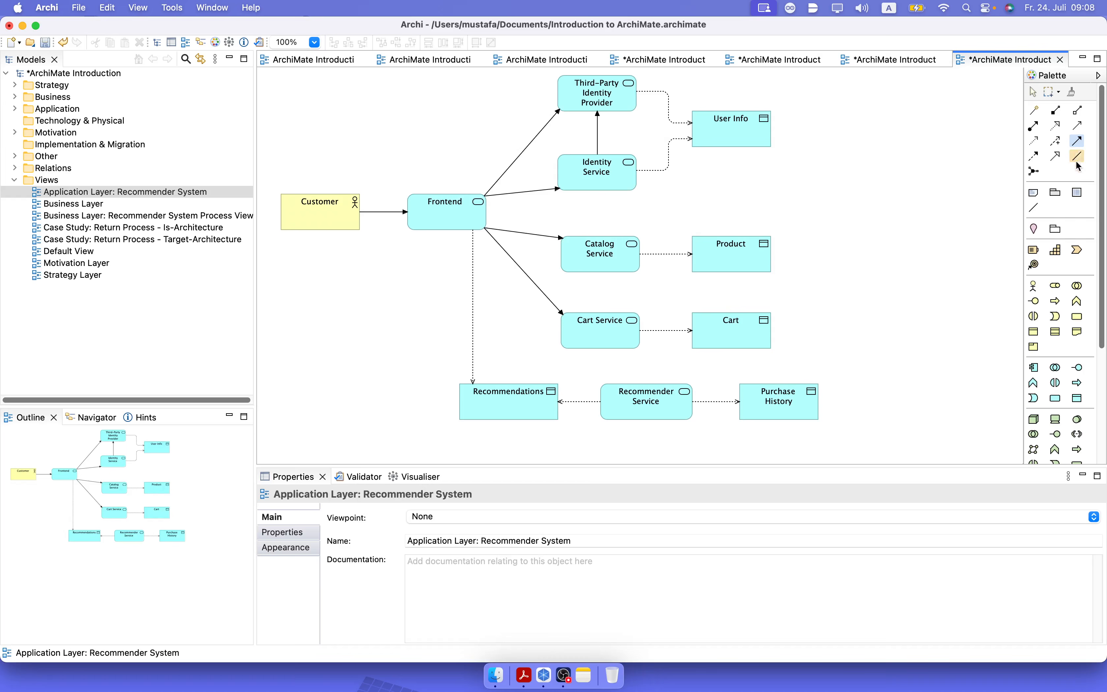
click(457, 217)
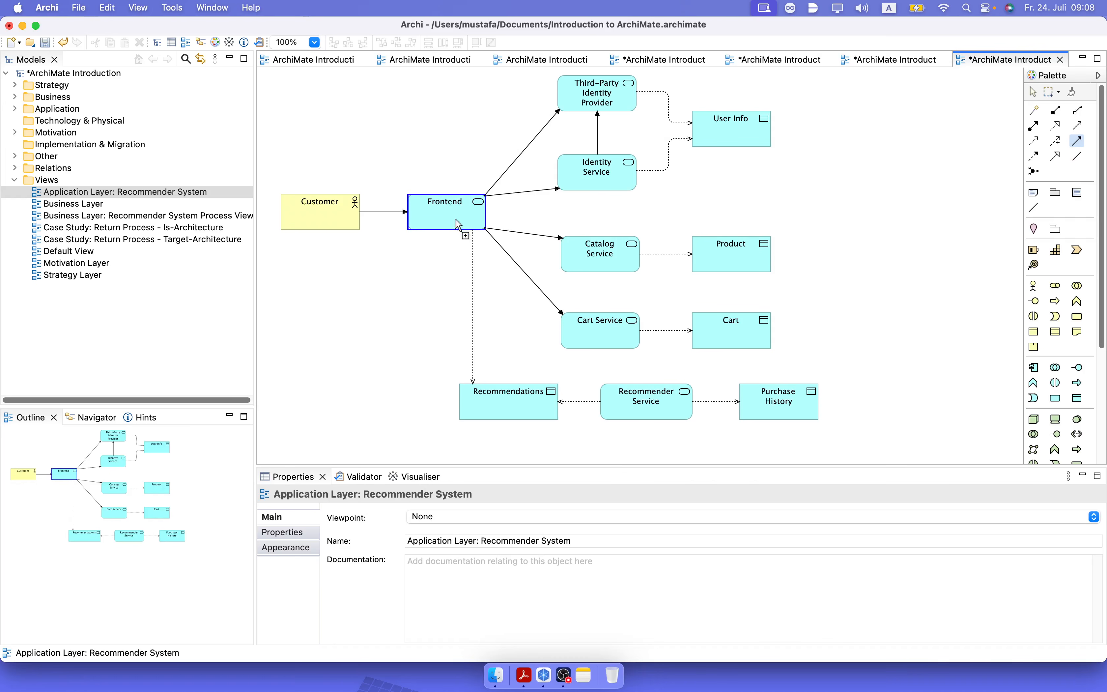
click(624, 393)
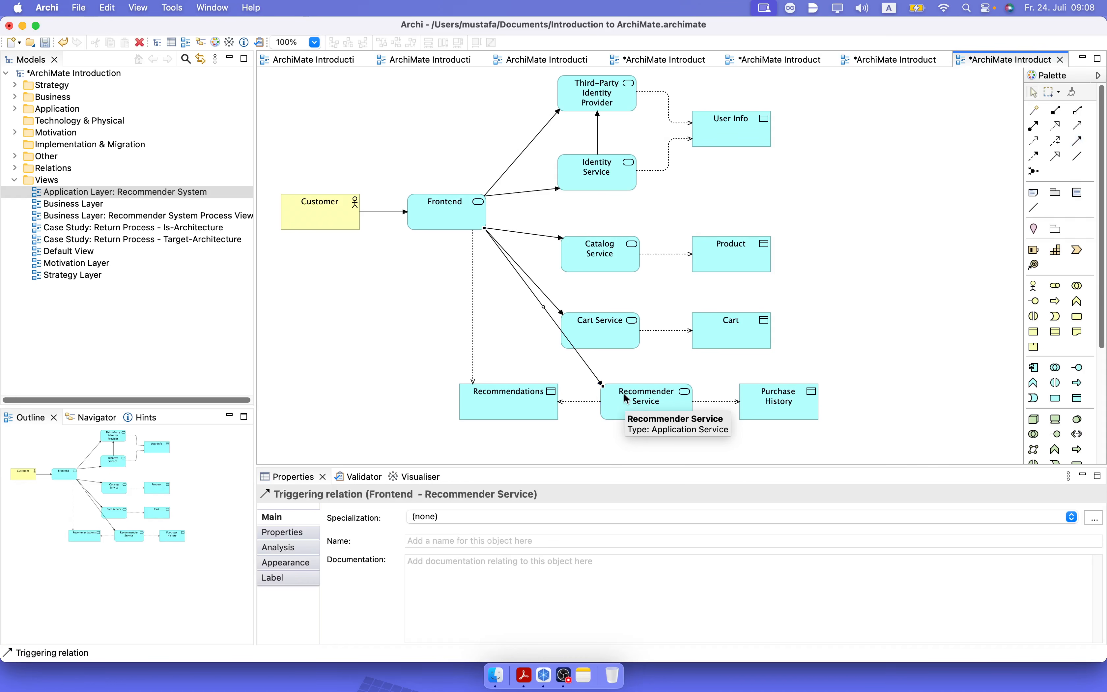
Shift Catalog Service, Cart Service and their data objects together to the right, clear of the relation to Recommender Service.
drag(862, 362, 515, 225)
drag(620, 261, 657, 251)
click(875, 326)
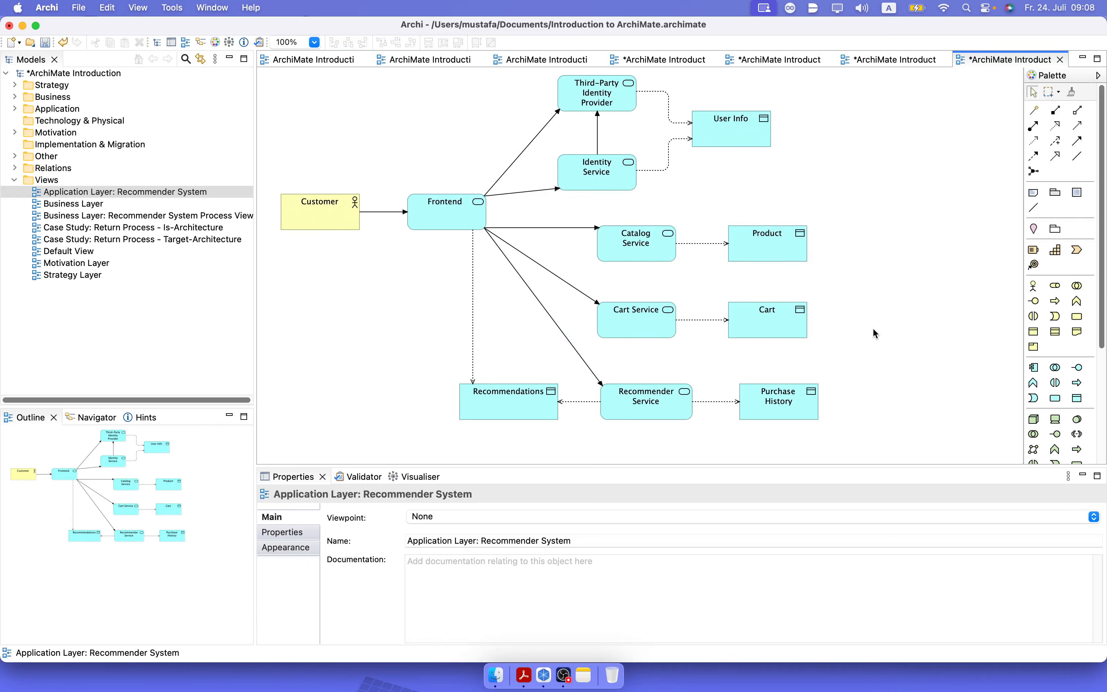
Raise Catalog Service and the Product data object slightly, keeping them aligned with each other, and save the model.
drag(629, 246, 630, 231)
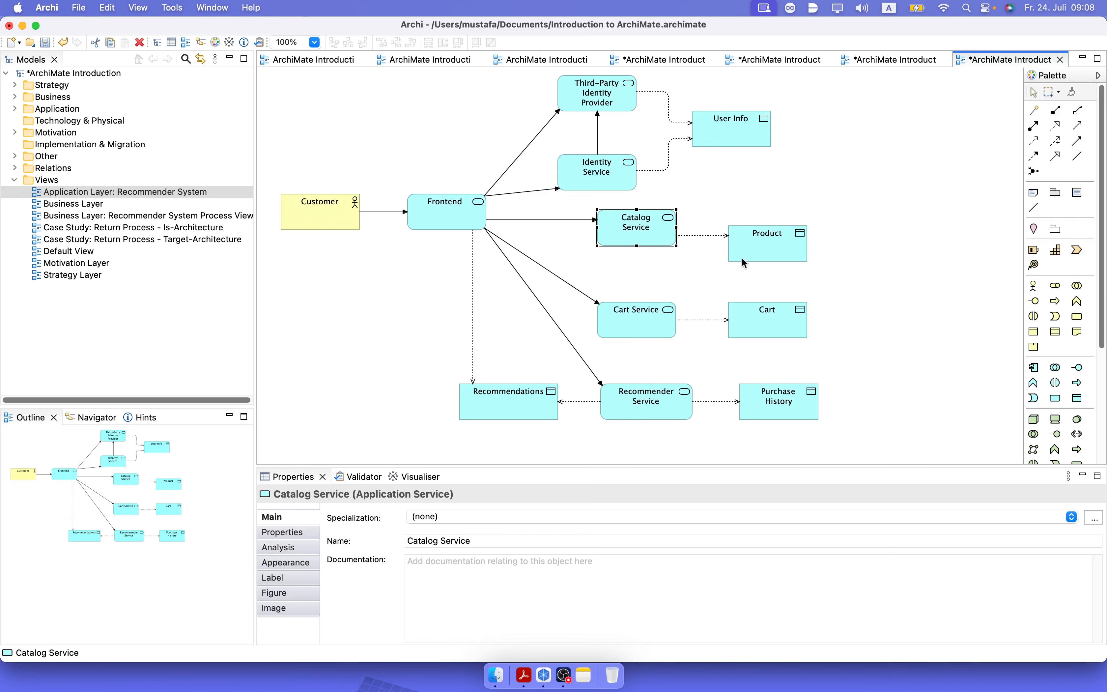
drag(767, 247, 773, 231)
click(887, 277)
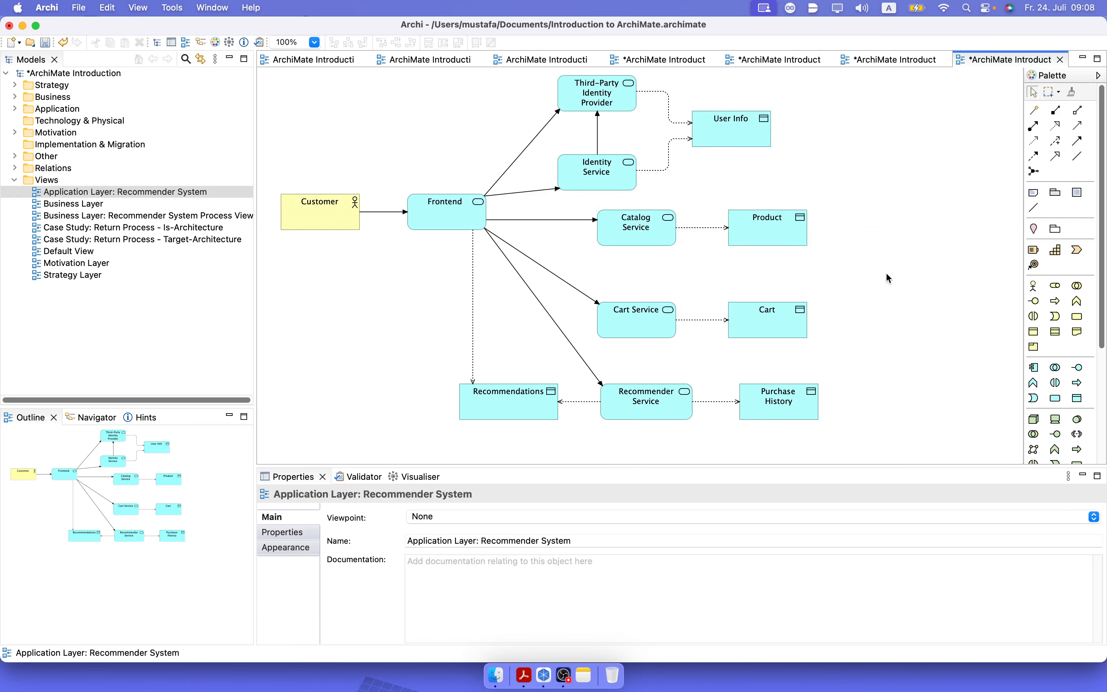
key(super+s)
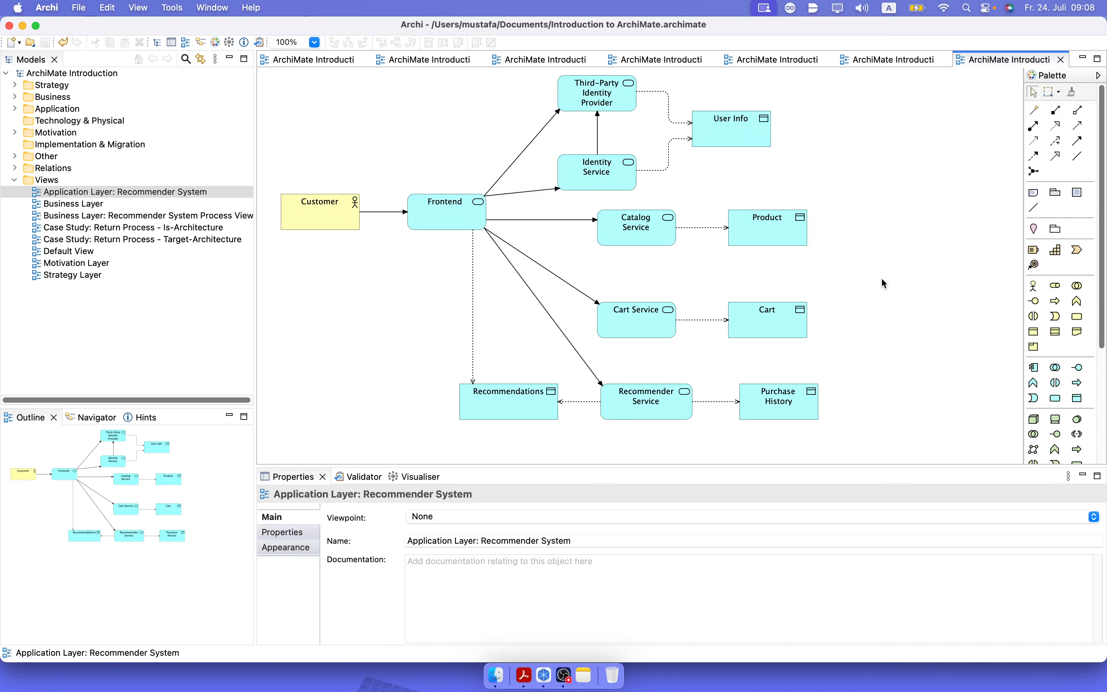
Add an application interface named "APIs" in the empty area to the right of the Cart data object.
click(1078, 367)
click(858, 290)
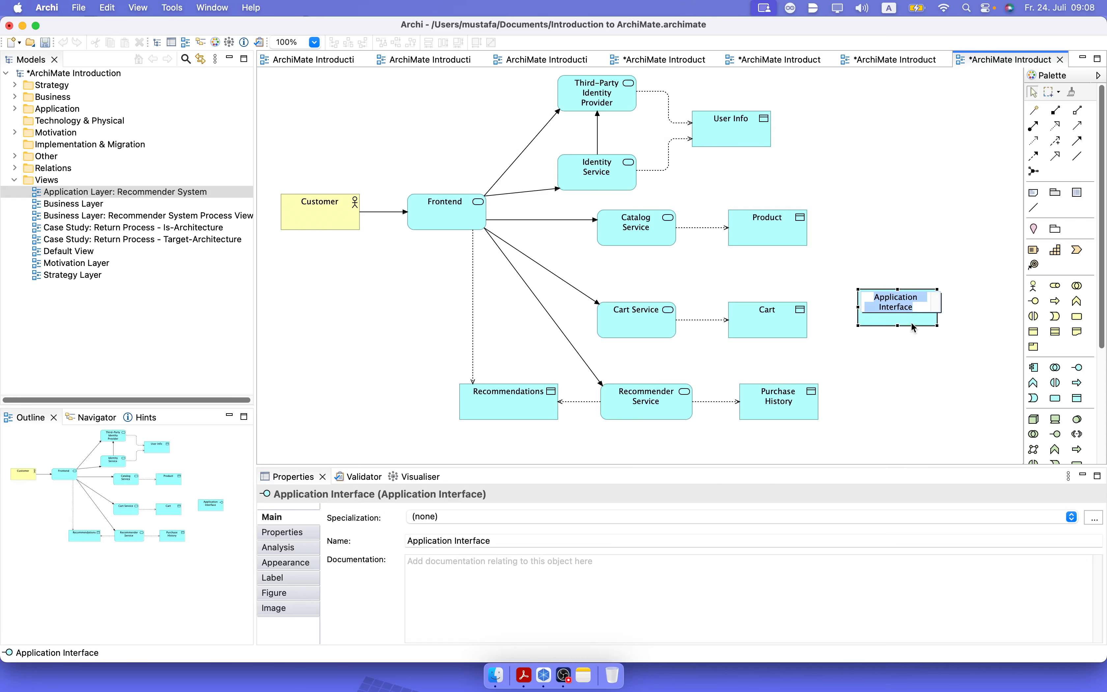
key(Return)
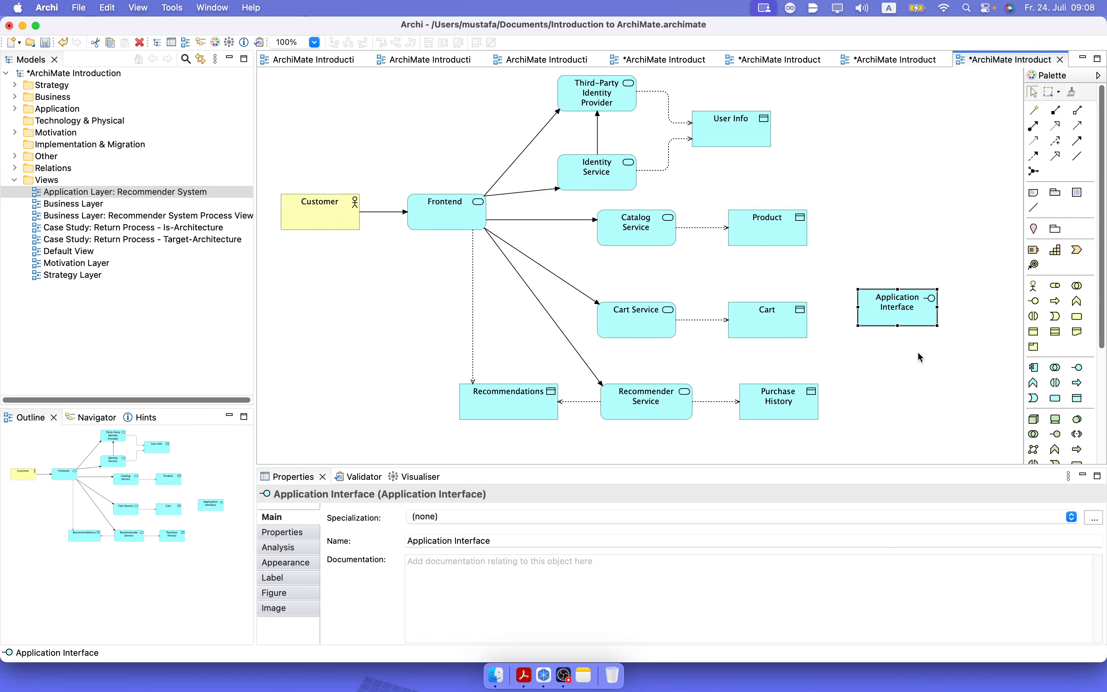
click(894, 309)
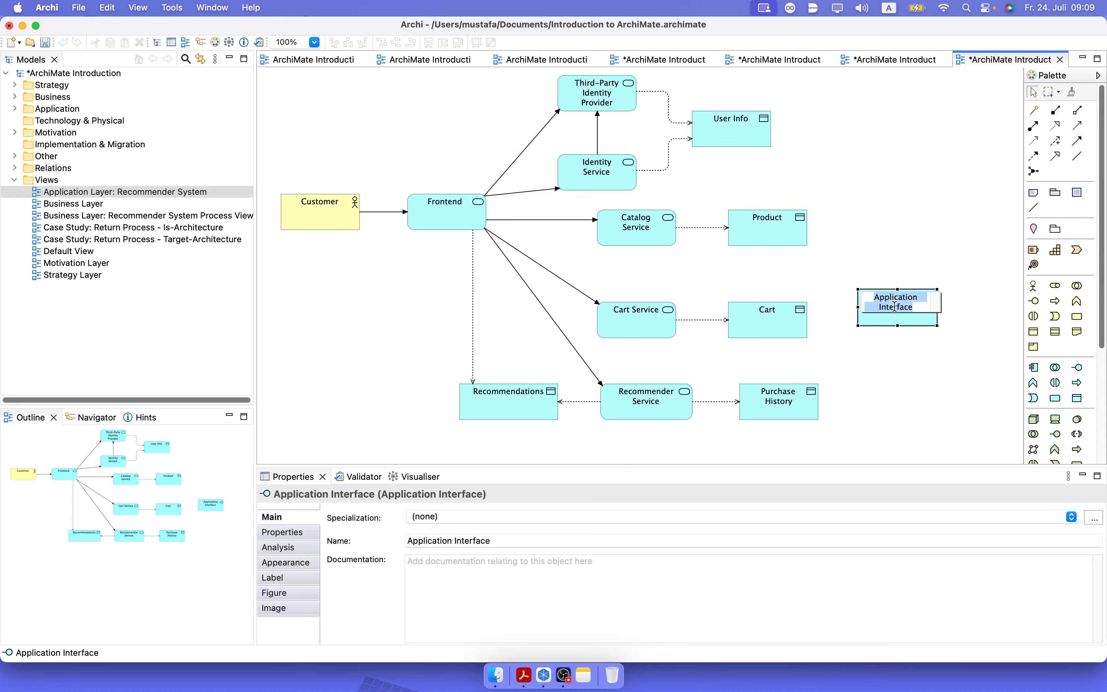
key(BackSpace)
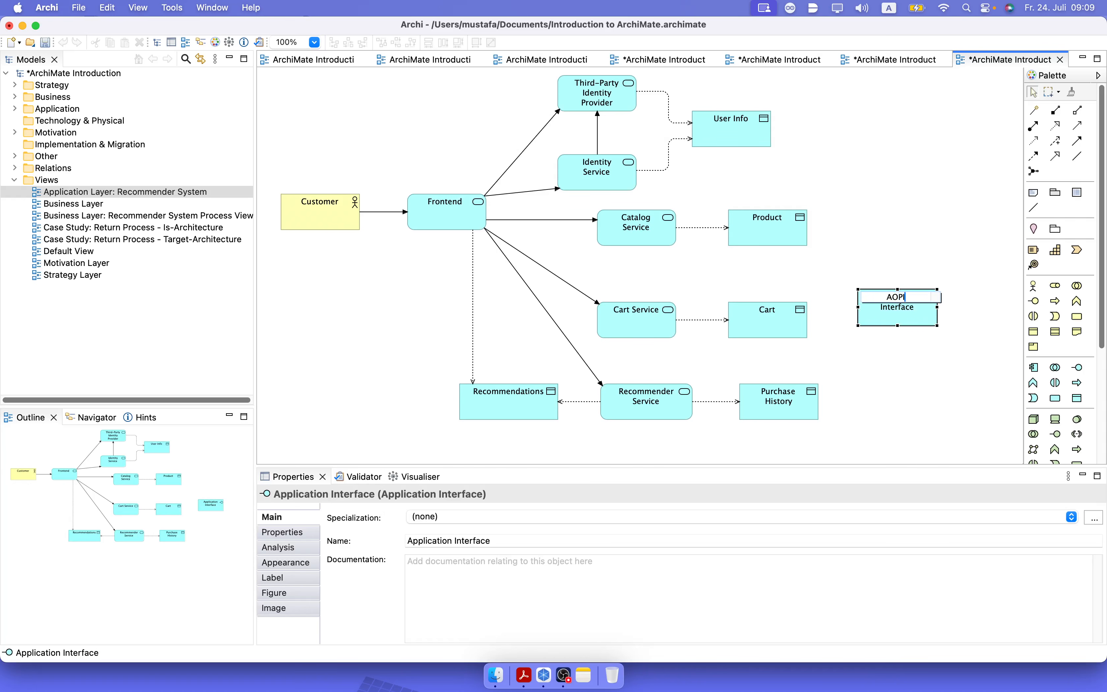
text(APIs)
key(Return)
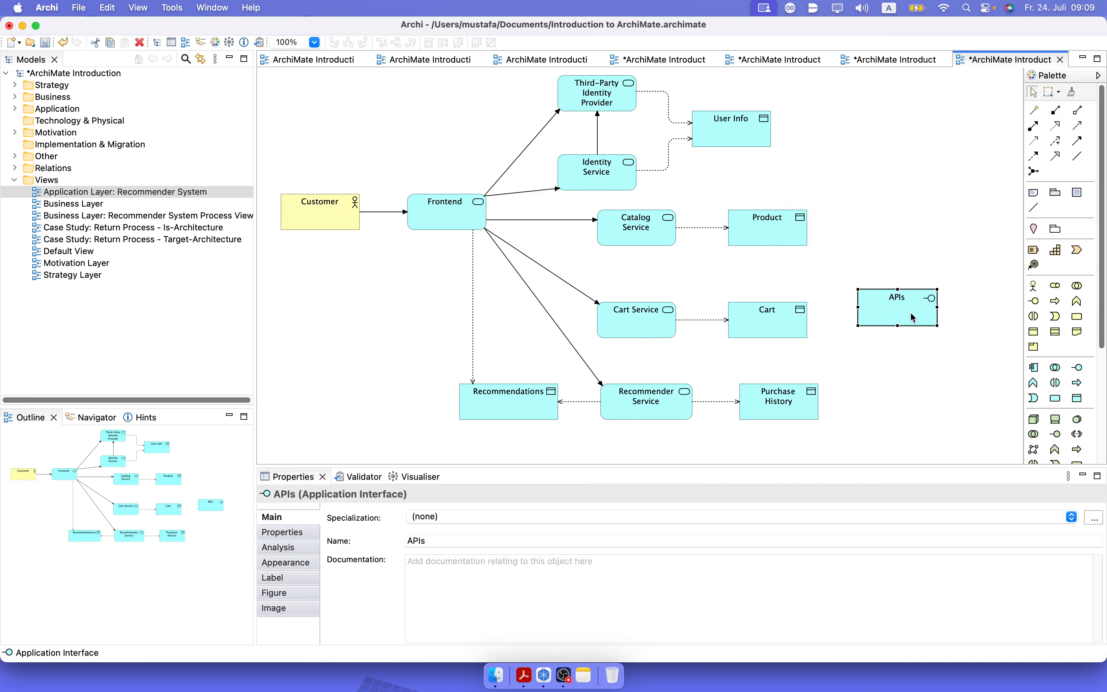
Place the APIs interface inside Recommender Service and shrink it to fit within the service's box.
drag(912, 316, 660, 410)
click(707, 442)
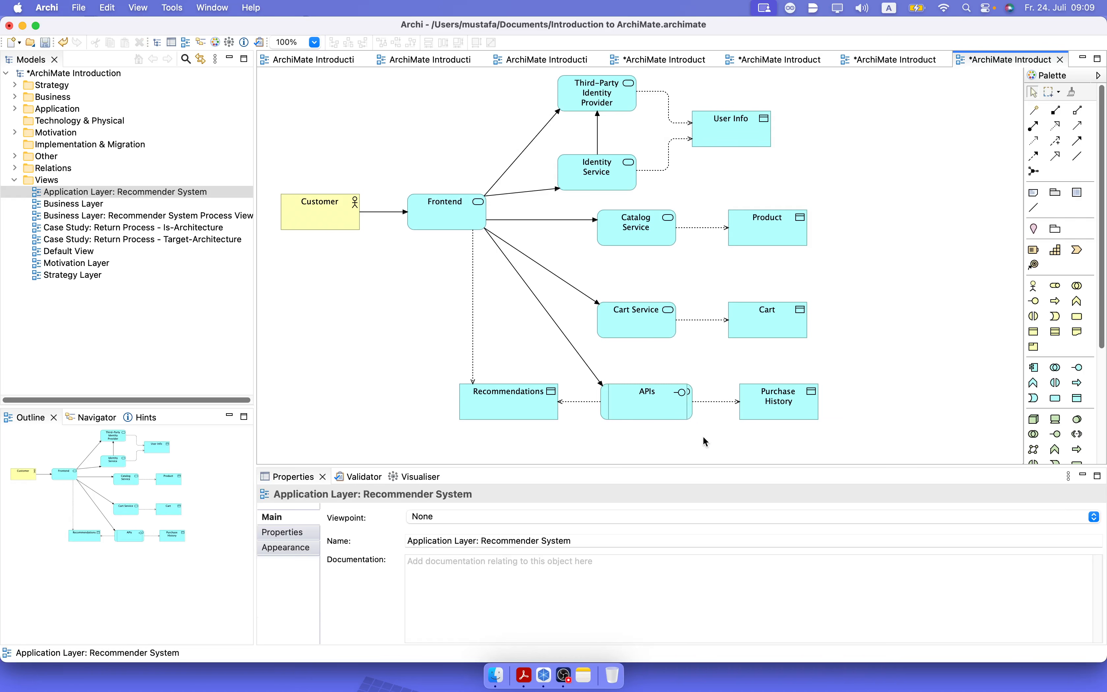
click(666, 414)
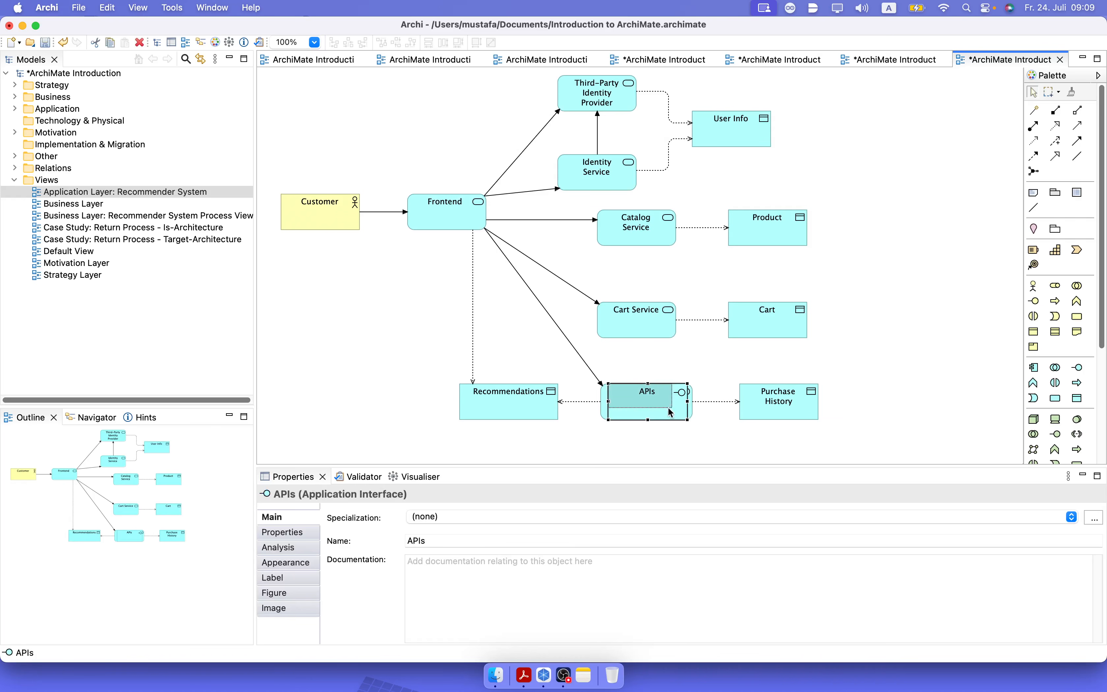
click(695, 430)
click(687, 408)
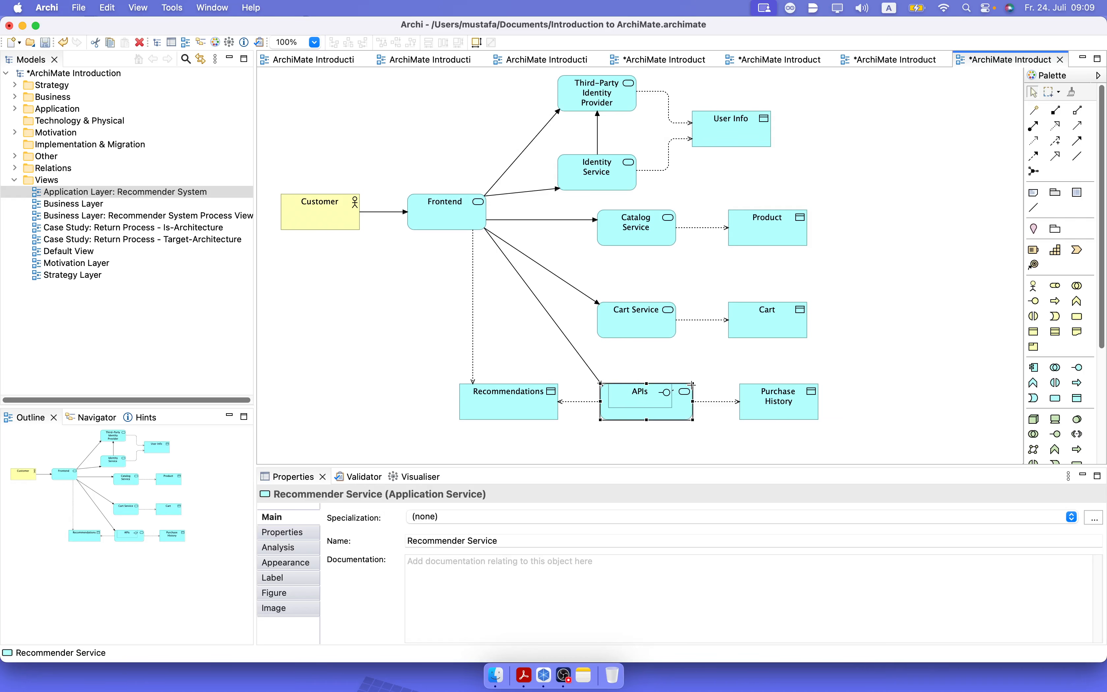
Enlarge Recommender Service to show its name above the APIs interface, and shift it and Purchase History to the right.
drag(692, 383, 713, 368)
drag(786, 409, 801, 398)
drag(863, 437, 582, 359)
drag(682, 413, 648, 410)
click(762, 446)
Reduce the APIs interface's height, position it beneath the Recommender Service name, and save the model.
click(649, 414)
click(655, 432)
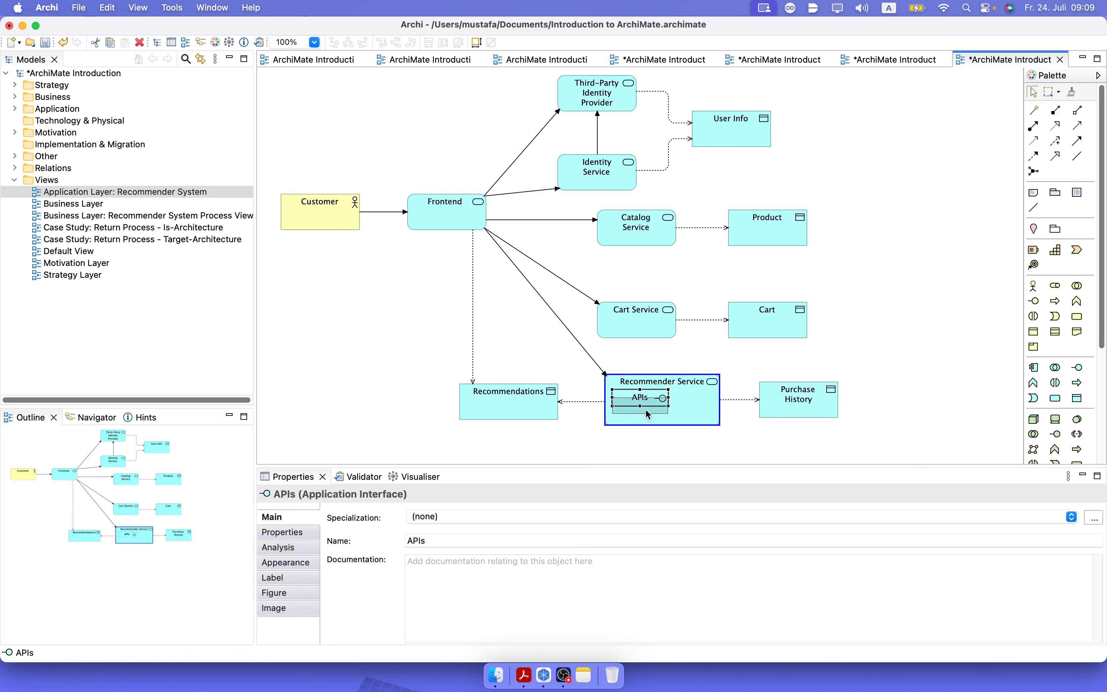
drag(645, 408, 646, 405)
click(833, 361)
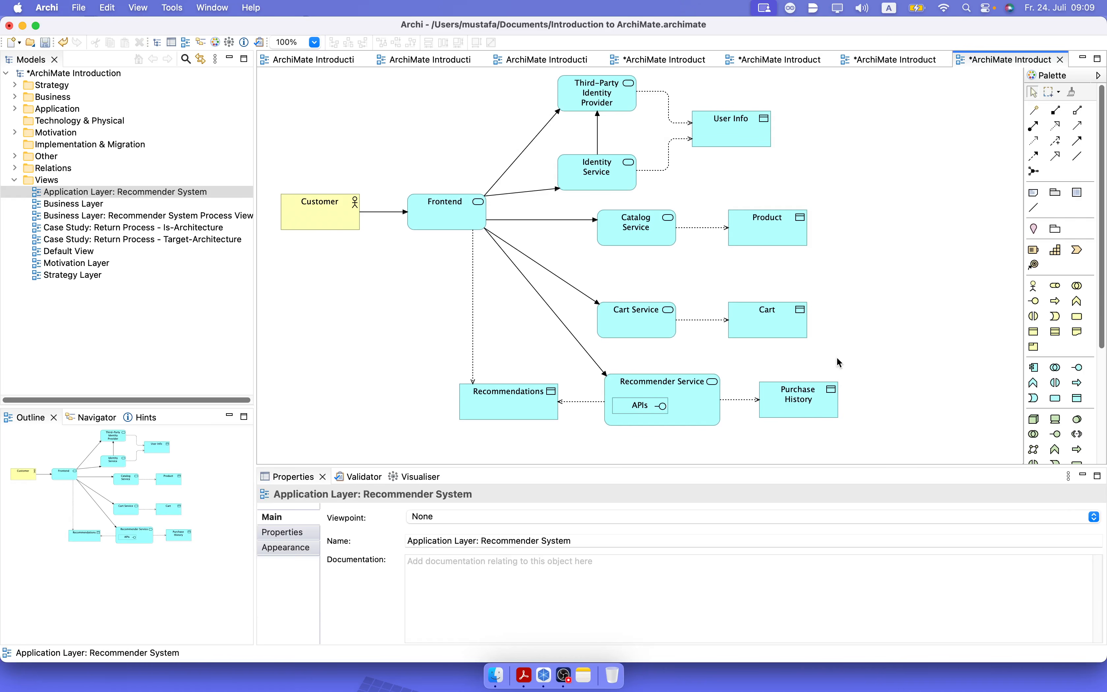
key(super+s)
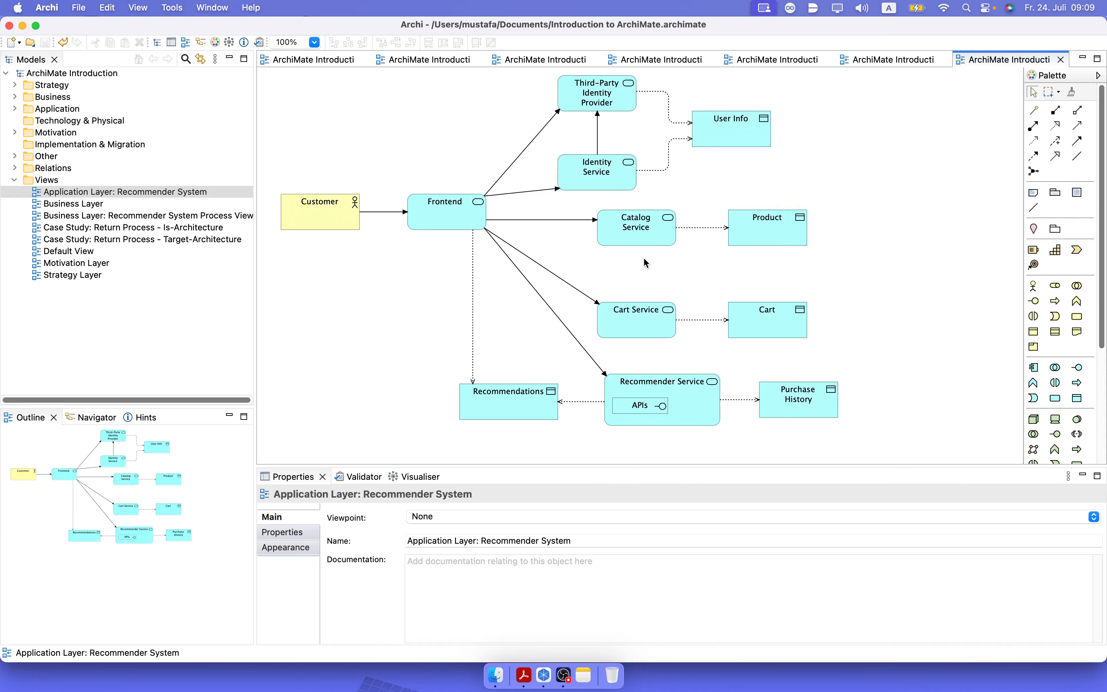
Move Catalog Service, Cart Service and their data objects right to line up above Recommender Service and Purchase History, then save.
drag(850, 359, 565, 208)
drag(645, 235, 670, 236)
click(903, 291)
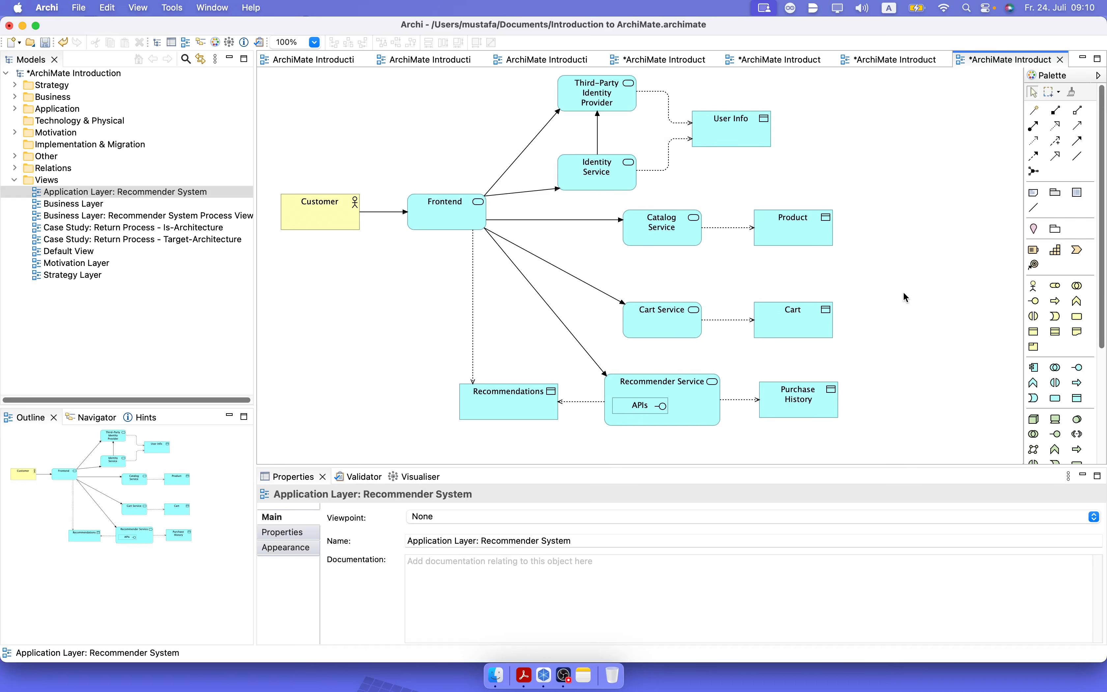
key(super+s)
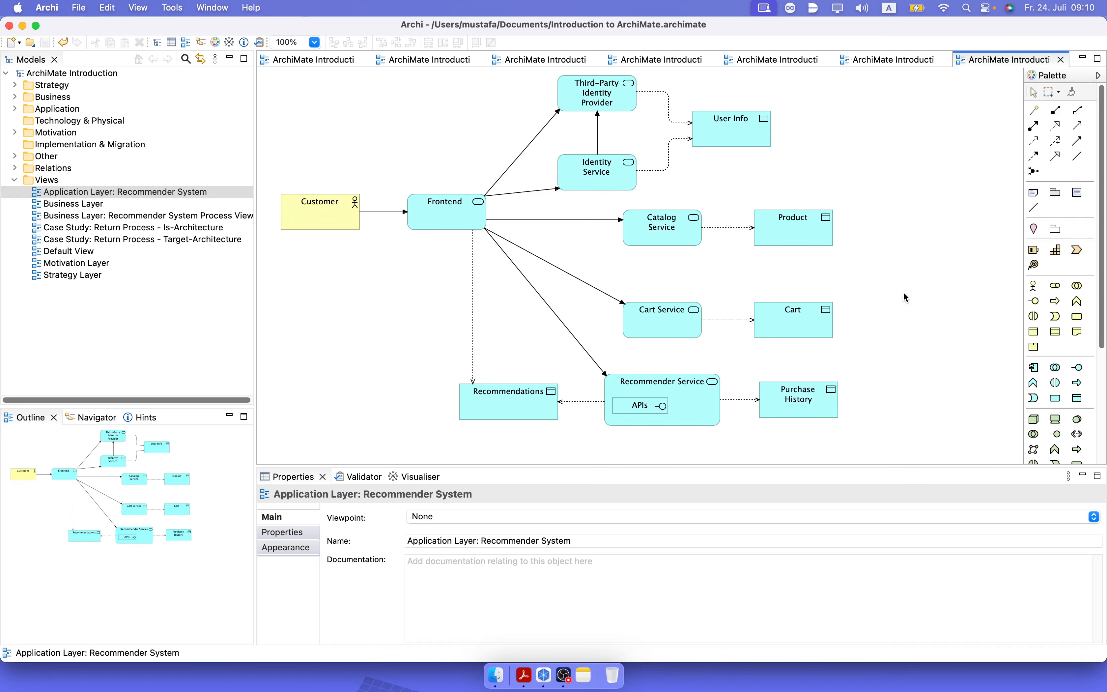
Move all services and data objects beyond Frontend together to the right, freeing space next to Frontend.
drag(943, 456, 434, 71)
drag(603, 97, 697, 96)
click(927, 148)
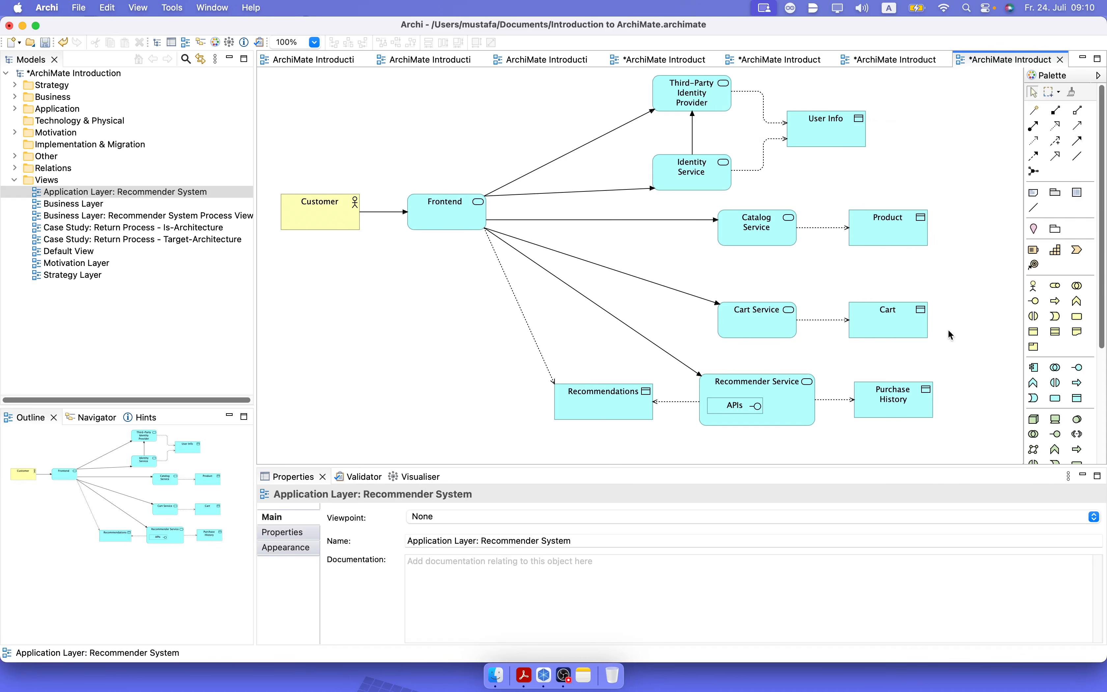
Add an application service named "Appliccation Gateway" below Frontend.
click(1056, 398)
click(429, 307)
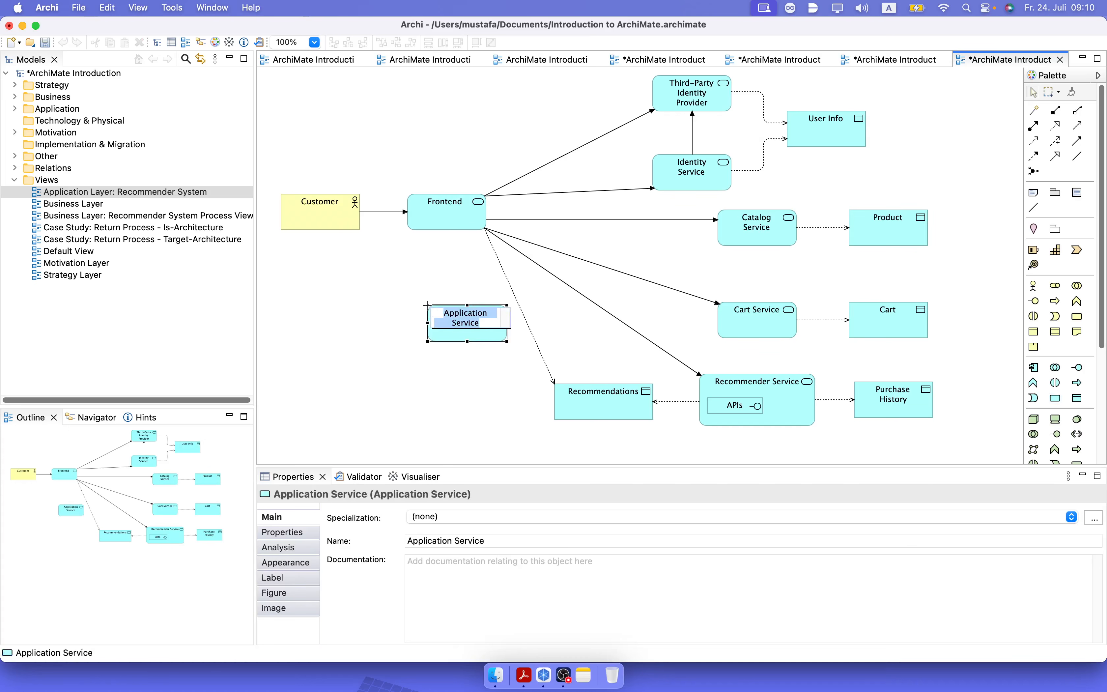
text(Appliccation)
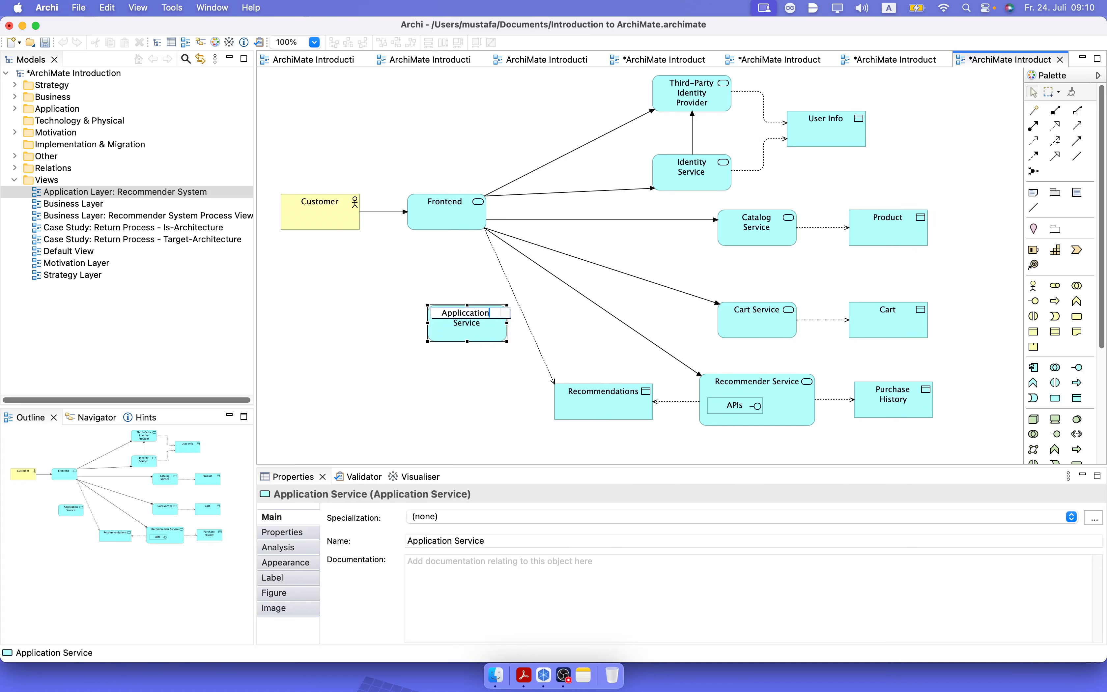
text( Gatew)
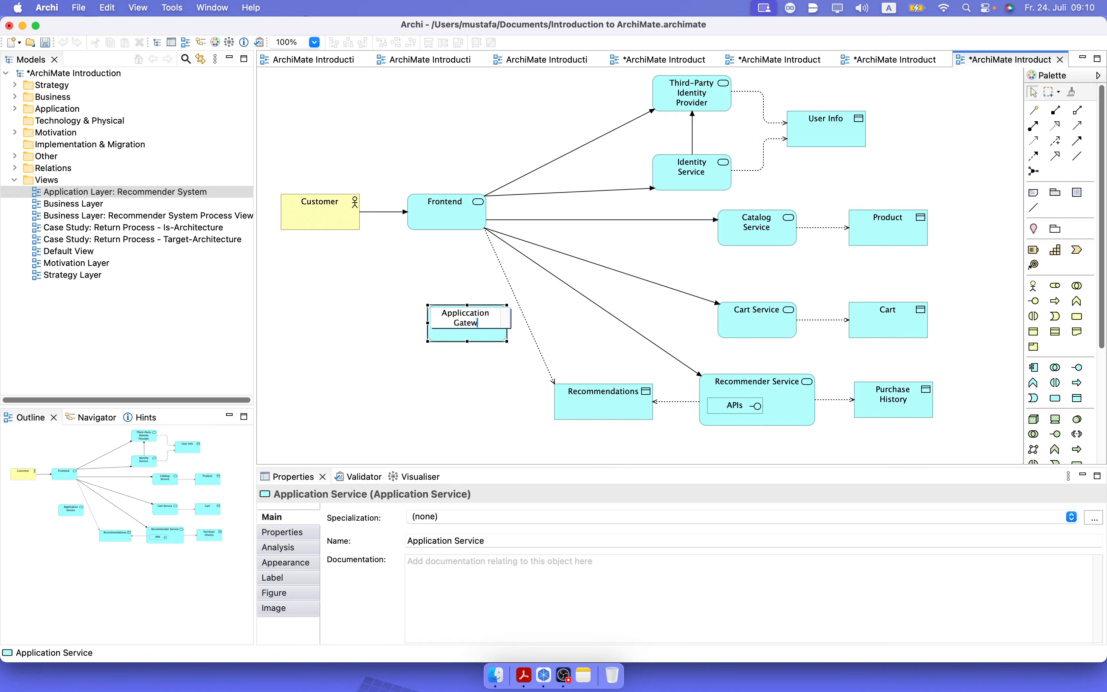
text(ay)
key(Return)
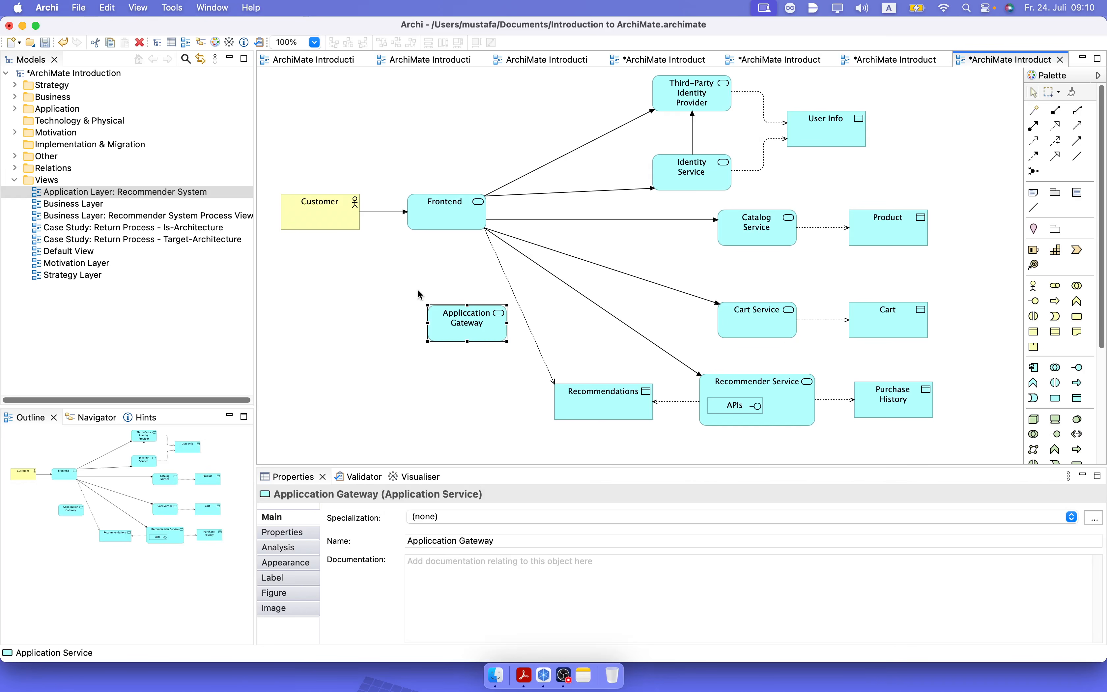
Rename the new application service as "Frontend".
click(464, 312)
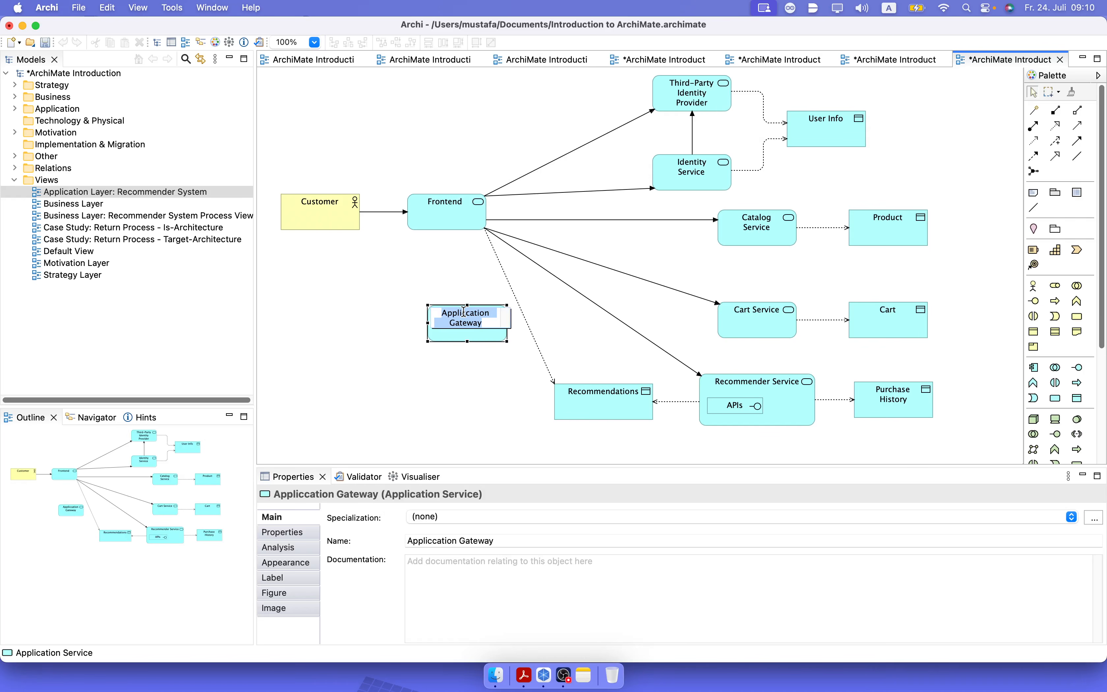
text(Frontend)
key(Return)
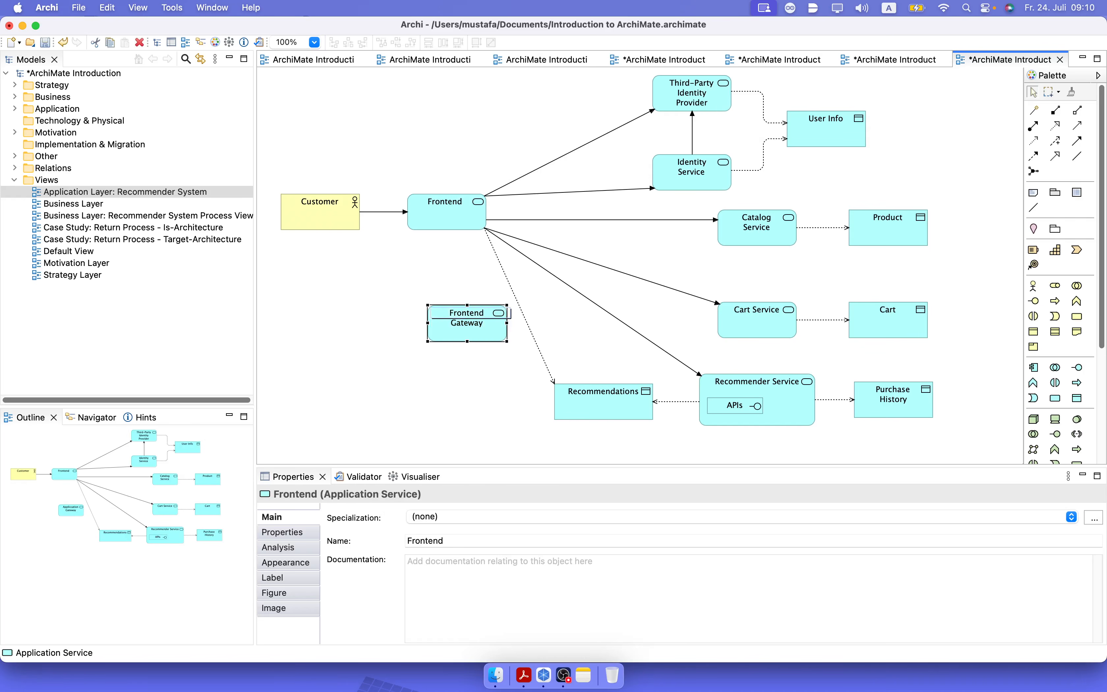
Rename the original Frontend service, connected to Customer, as "Application Gateway".
click(429, 208)
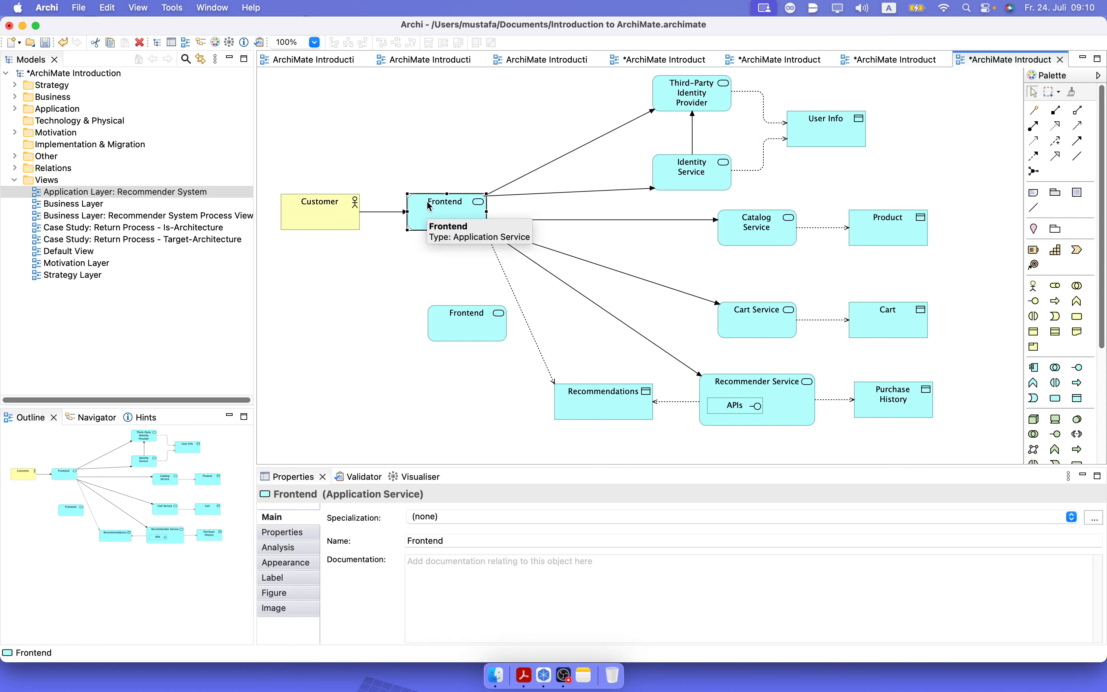
click(431, 204)
text(Ap)
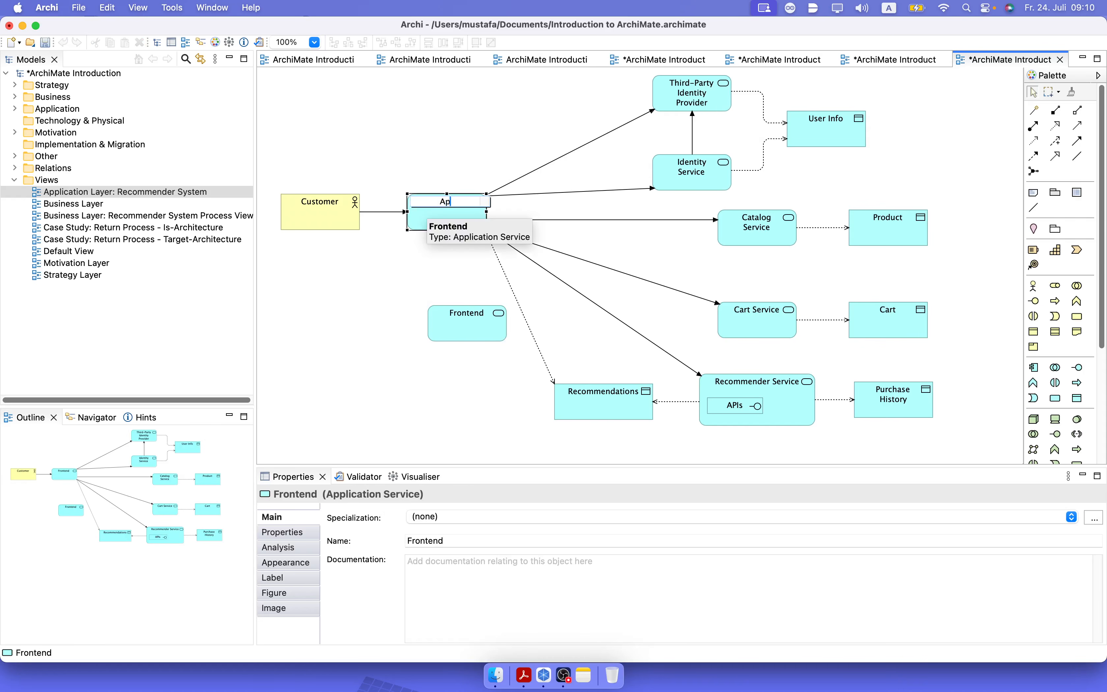
text(plication Gateway)
key(Return)
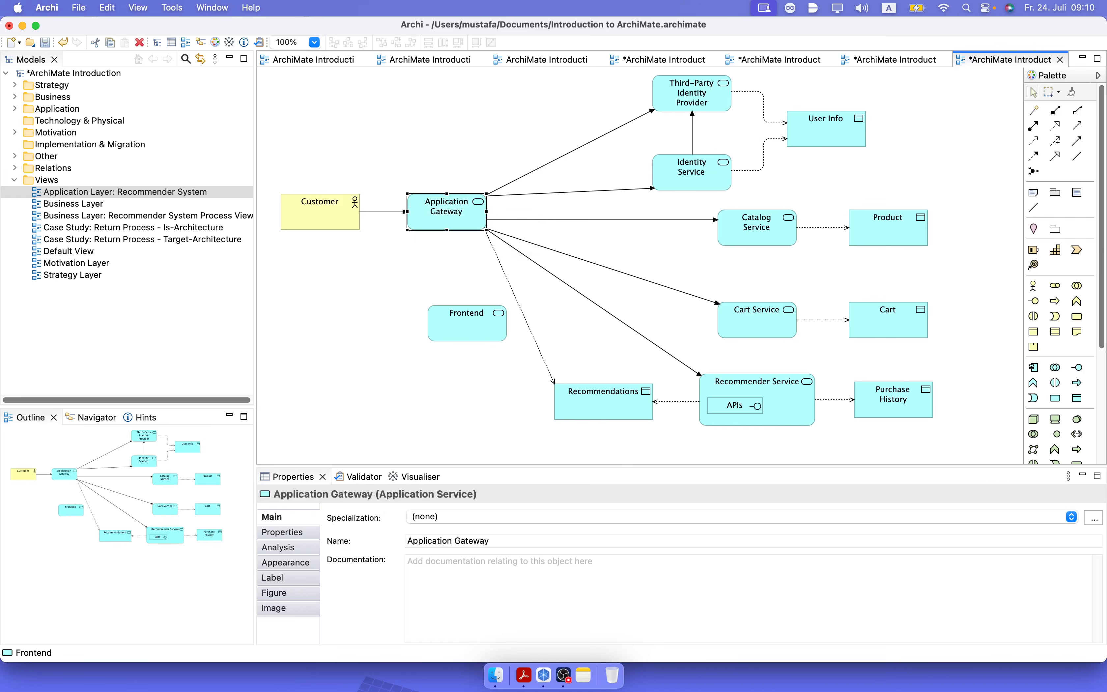
Reconnect the target end of Customer's triggering relation from Application Gateway to the new Frontend service.
click(396, 218)
click(396, 218)
drag(405, 211, 434, 325)
Move Application Gateway to the right and place Frontend between Customer and Application Gateway in the same row.
click(445, 219)
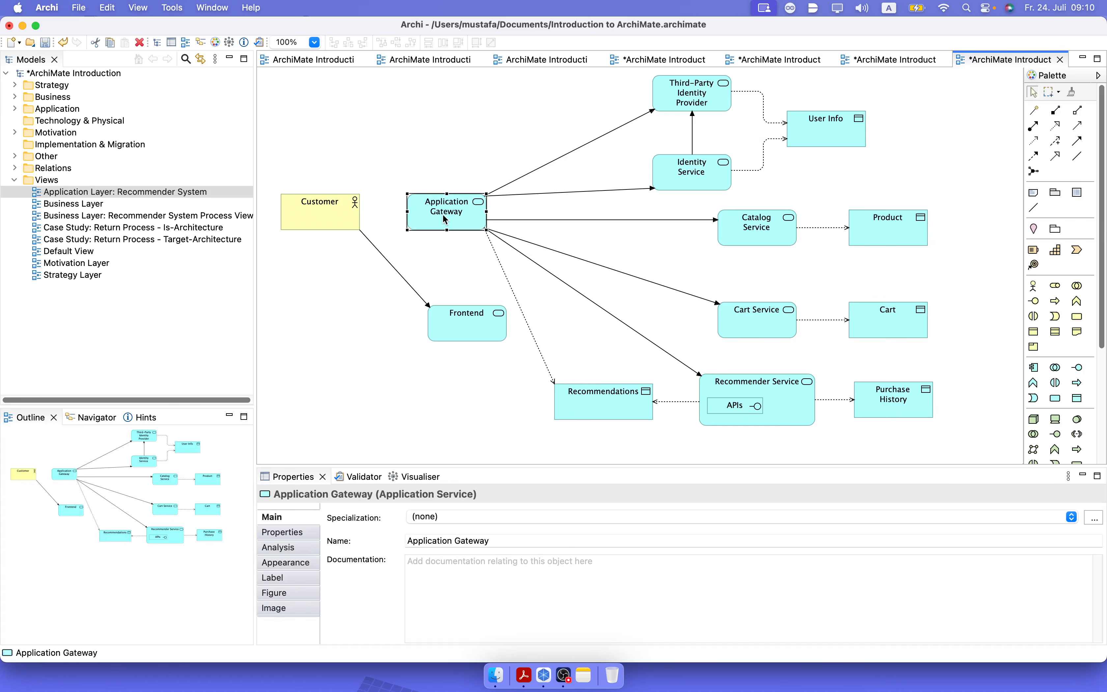
drag(445, 219, 533, 211)
drag(479, 334, 443, 224)
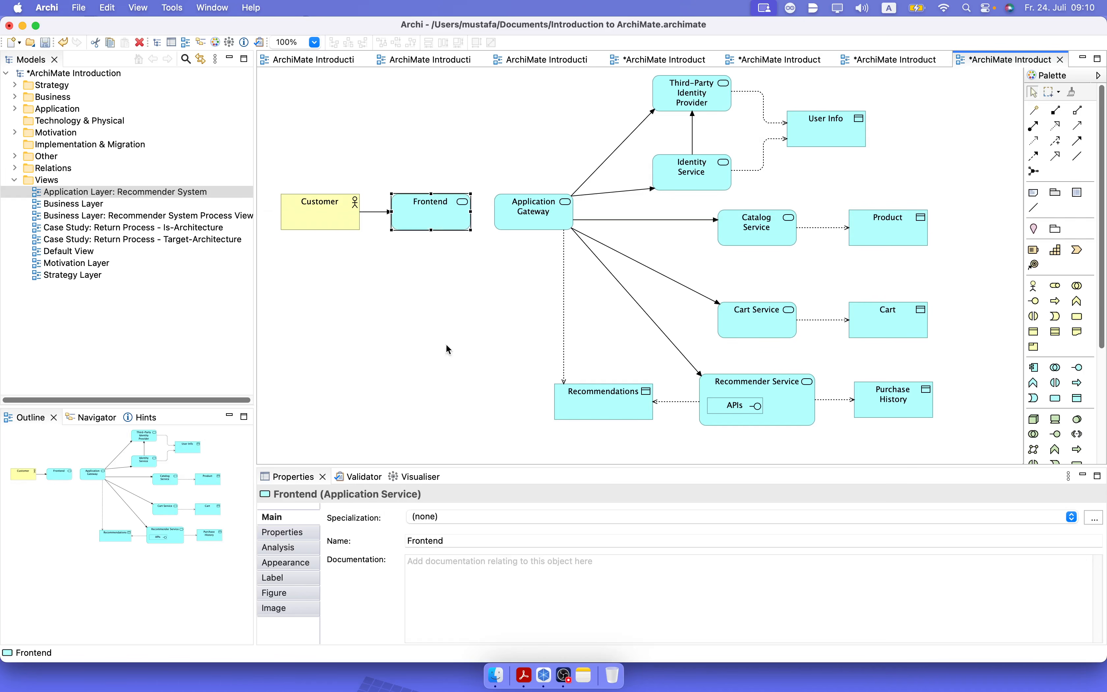
click(446, 360)
Add a triggering relation from Frontend to Application Gateway.
click(1077, 140)
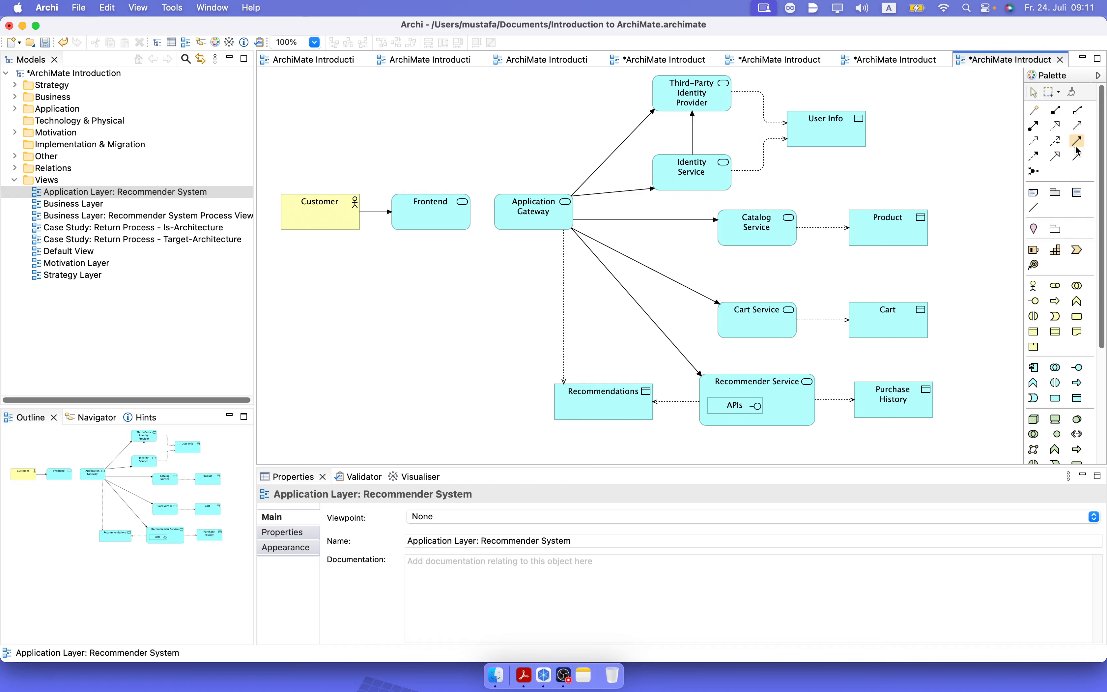
click(436, 215)
click(518, 218)
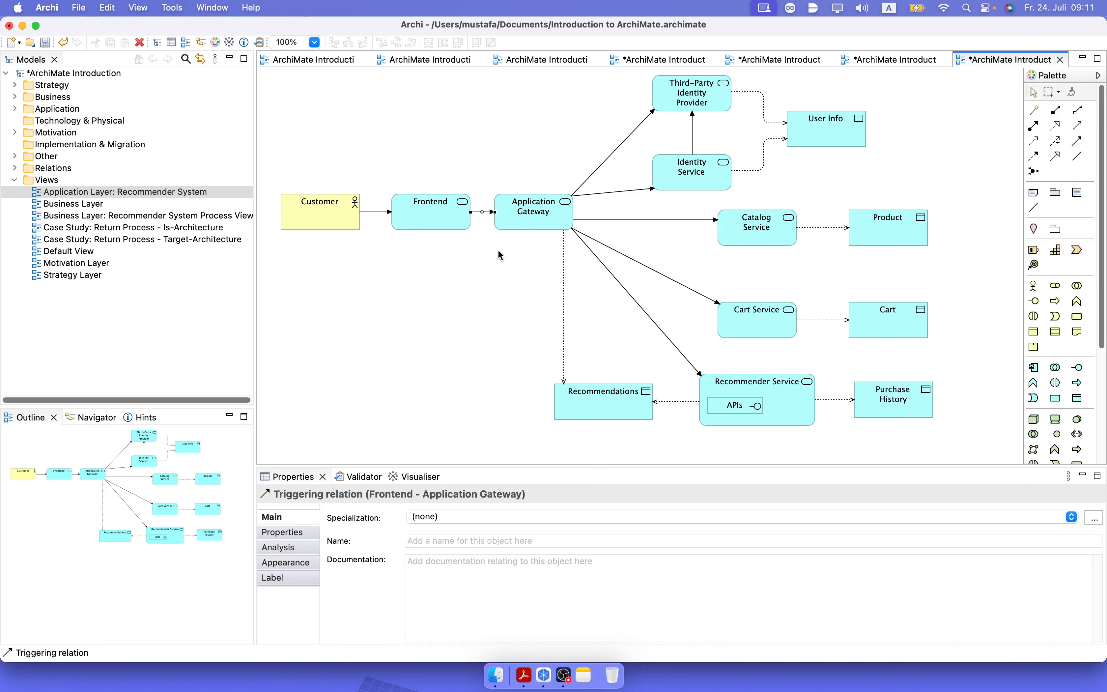
click(502, 290)
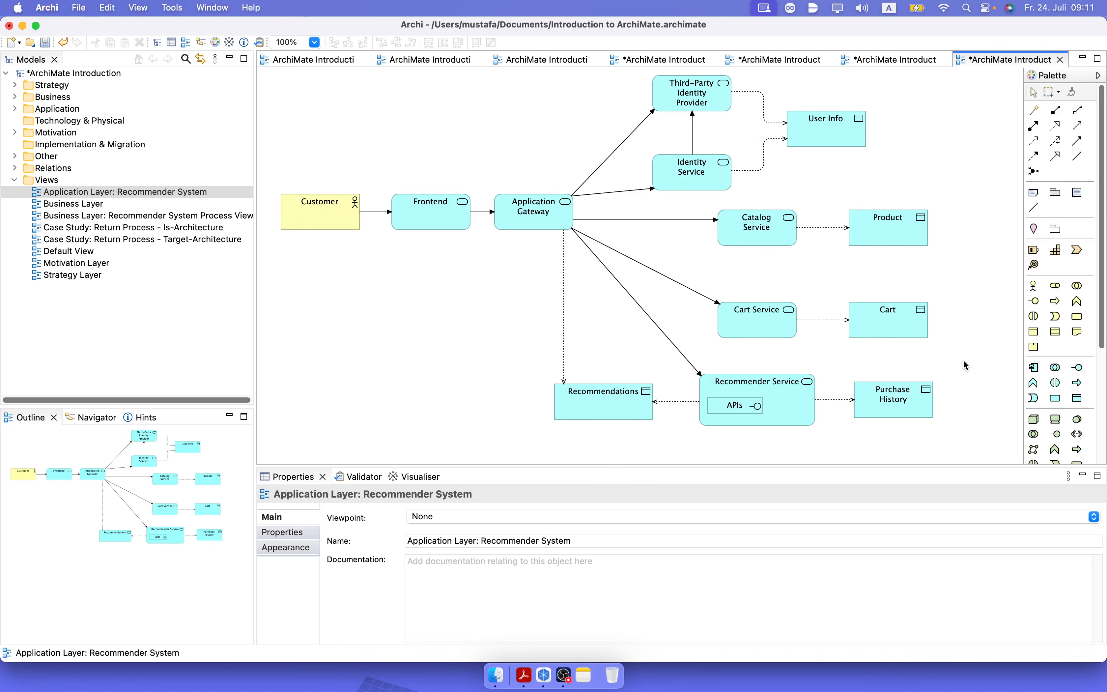
Move Cart Service and Cart to the bottom of the diagram, and Recommendations, Recommender Service and Purchase History up beneath Catalog Service.
drag(963, 362, 679, 273)
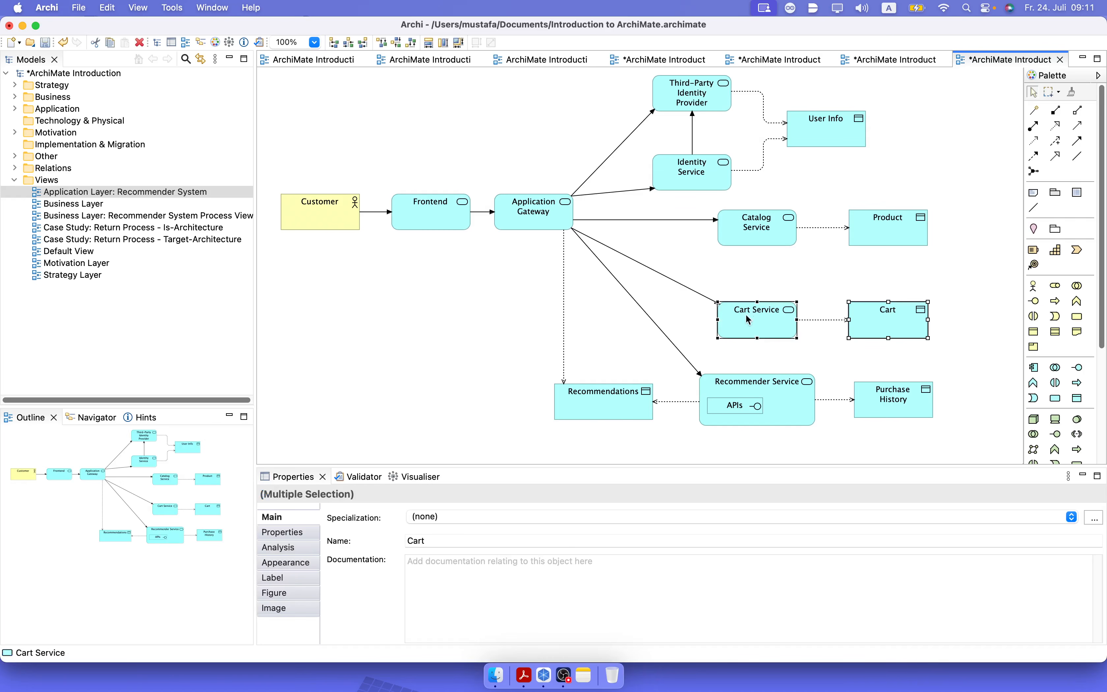
drag(764, 329, 772, 455)
drag(959, 335, 510, 432)
drag(605, 407, 717, 311)
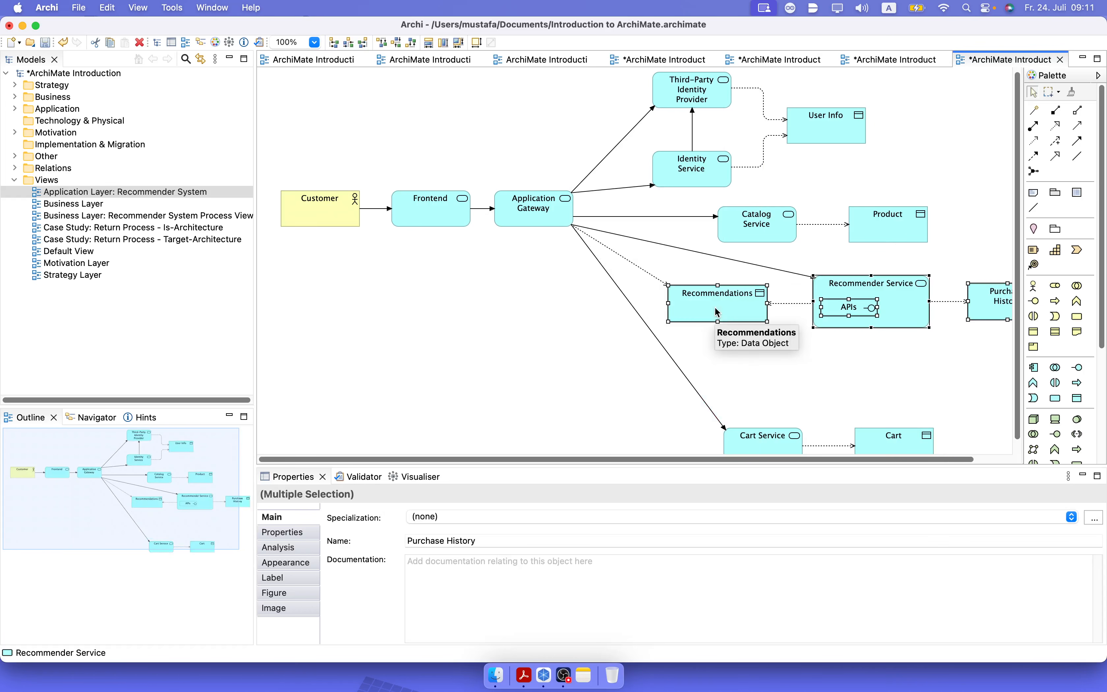
click(602, 392)
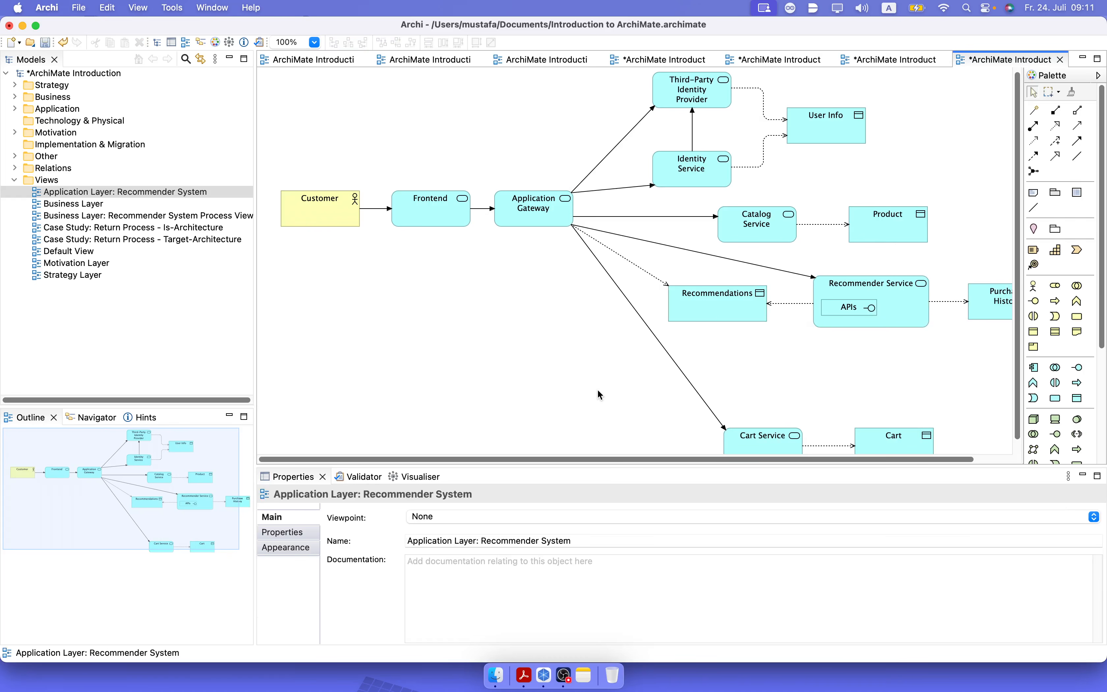
Add an application service named "BFF" below Application Gateway.
click(1055, 398)
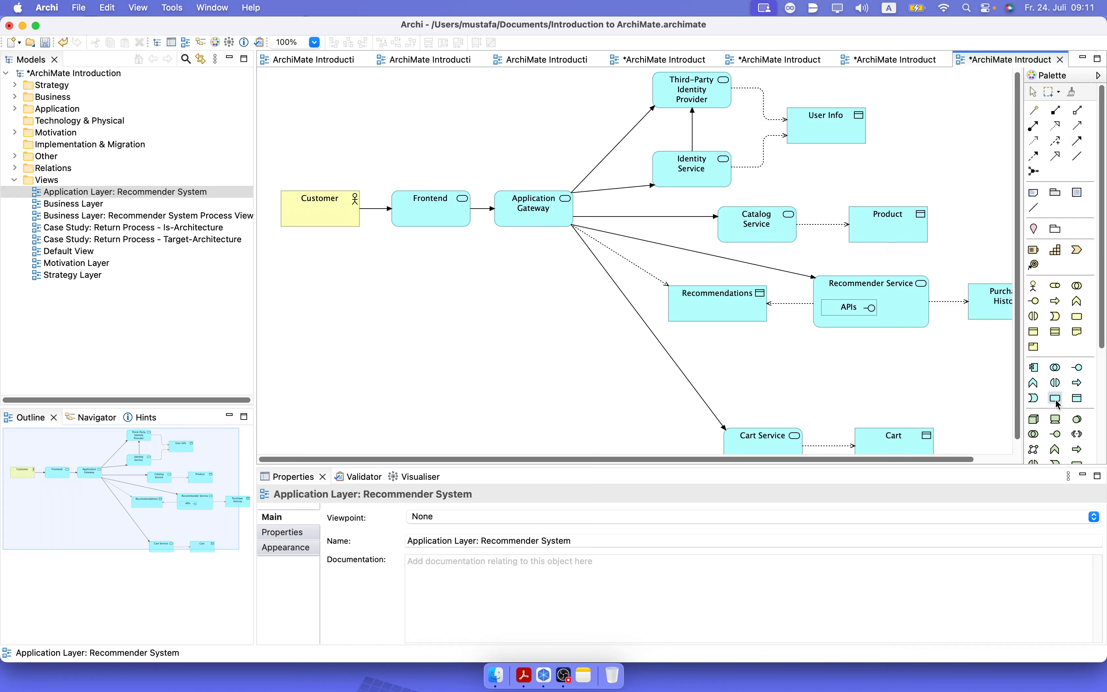
click(497, 310)
text(BFF)
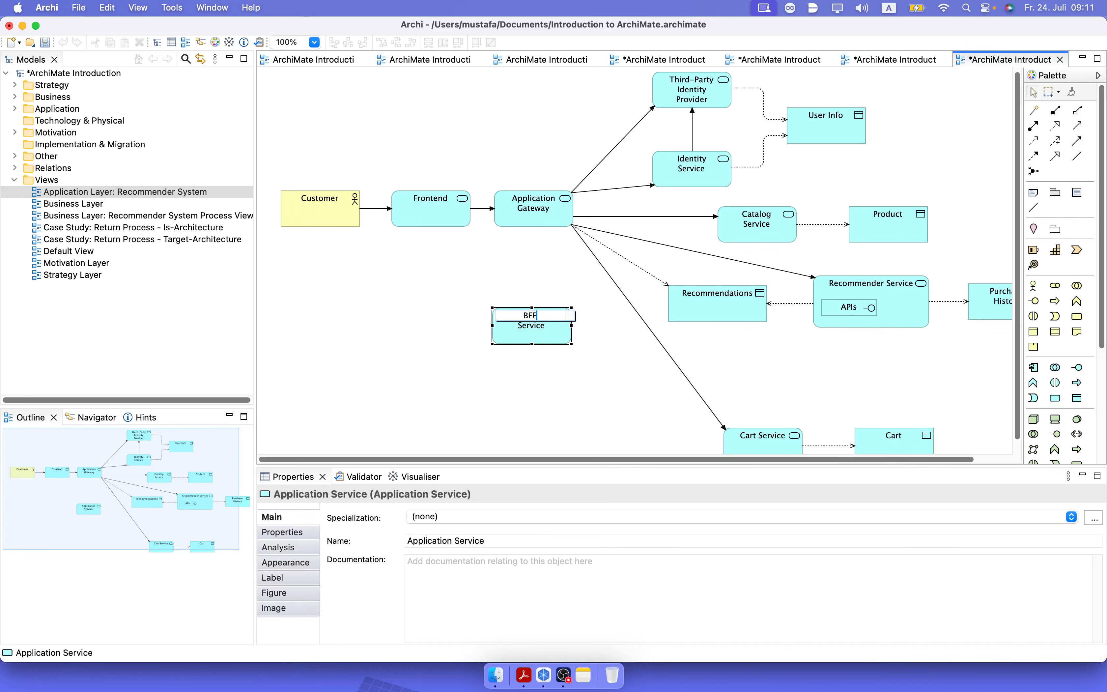
click(512, 379)
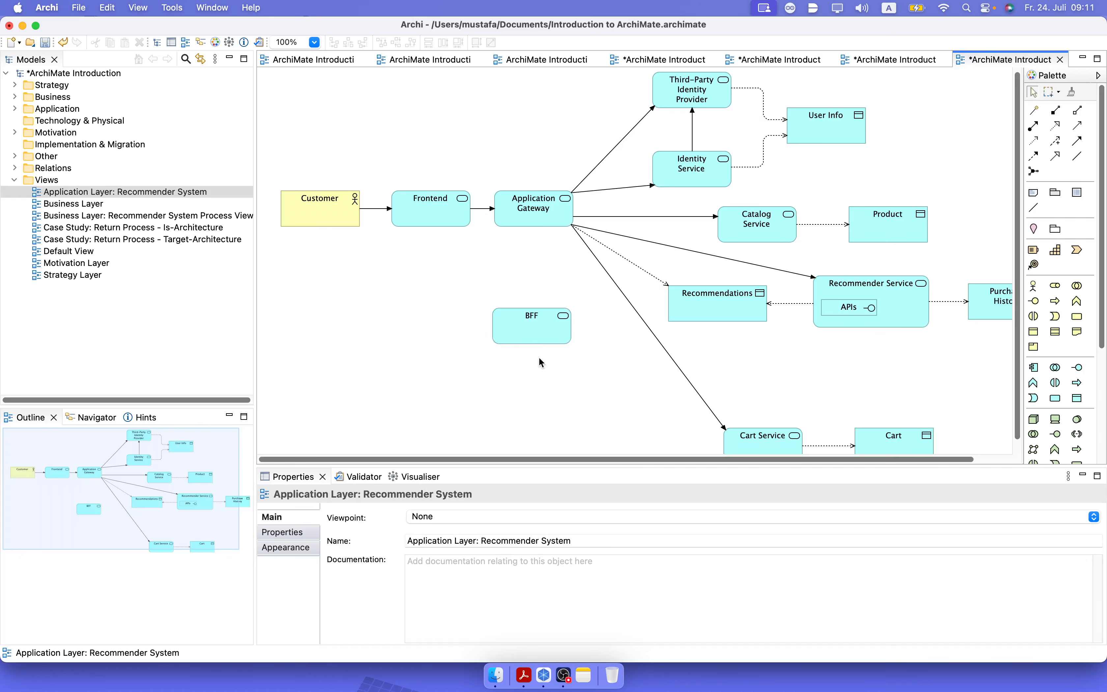
Reconnect the target ends of Application Gateway's triggering relations from Catalog Service and Recommender Service to BFF.
click(607, 217)
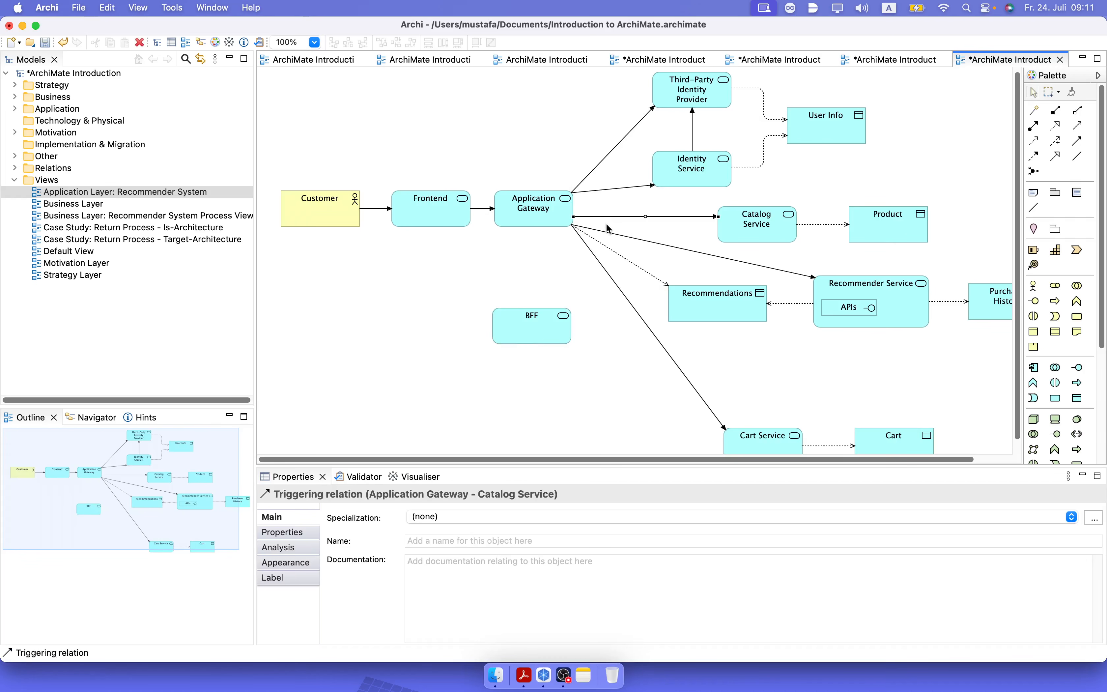
drag(720, 219, 528, 309)
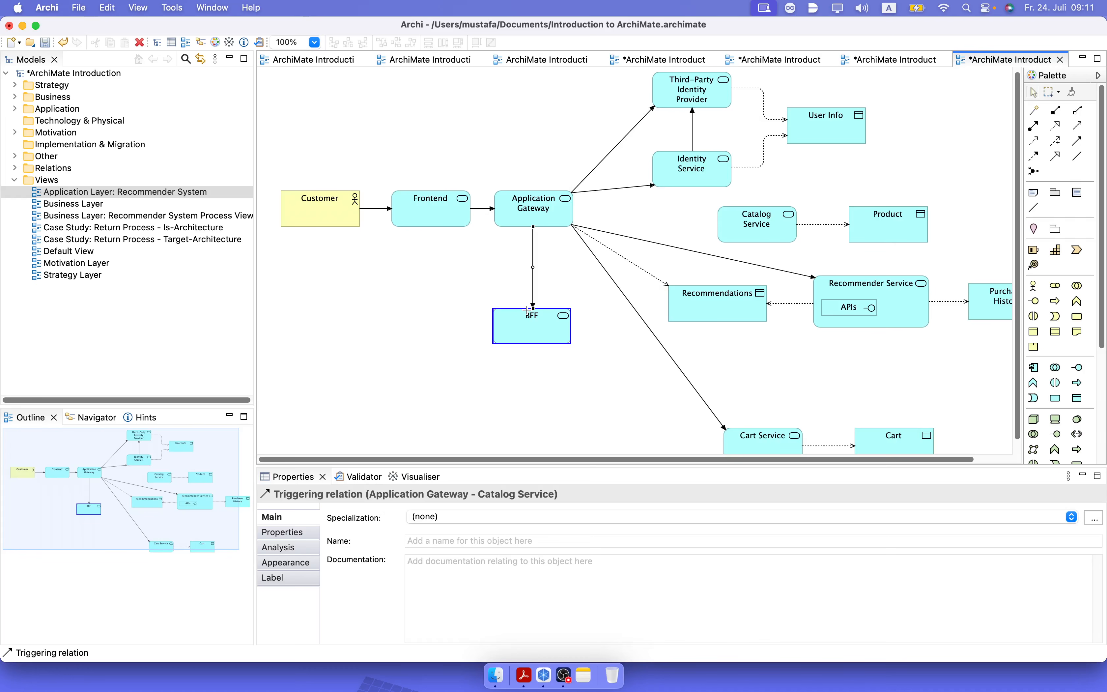
click(556, 364)
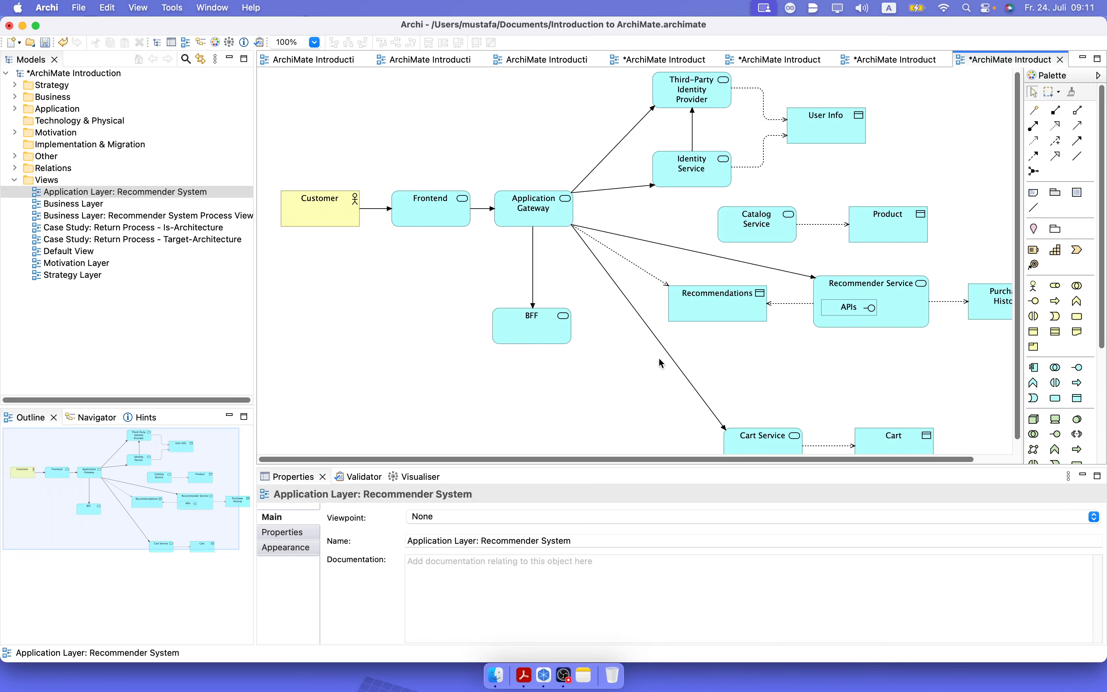
click(729, 259)
drag(533, 293, 508, 309)
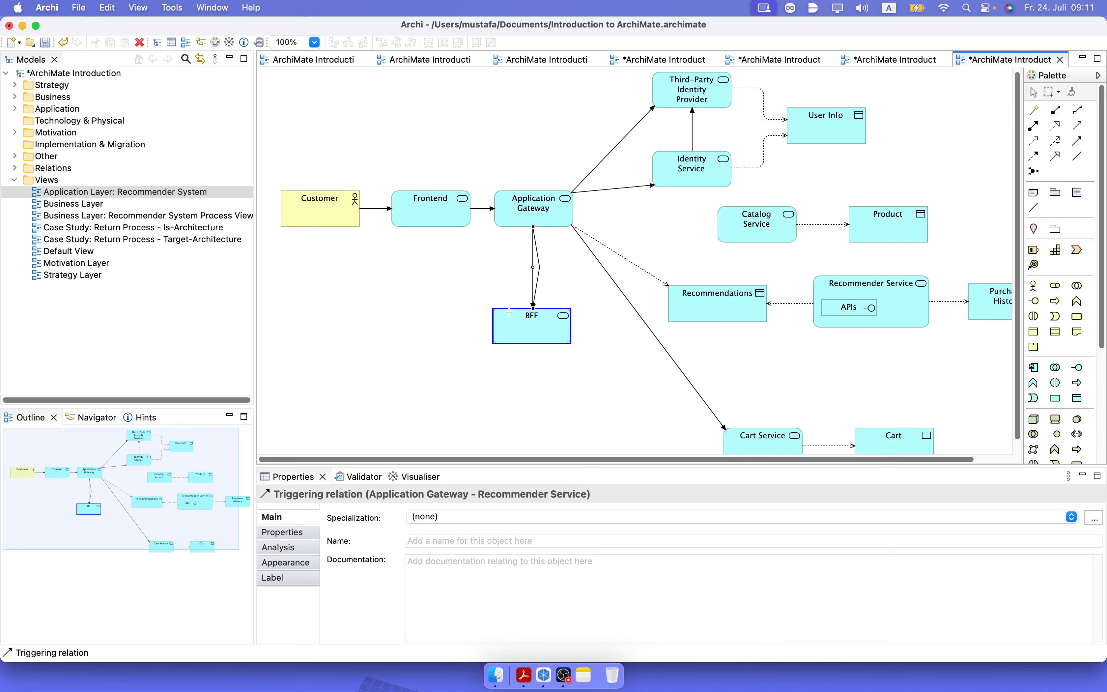
drag(508, 313, 512, 316)
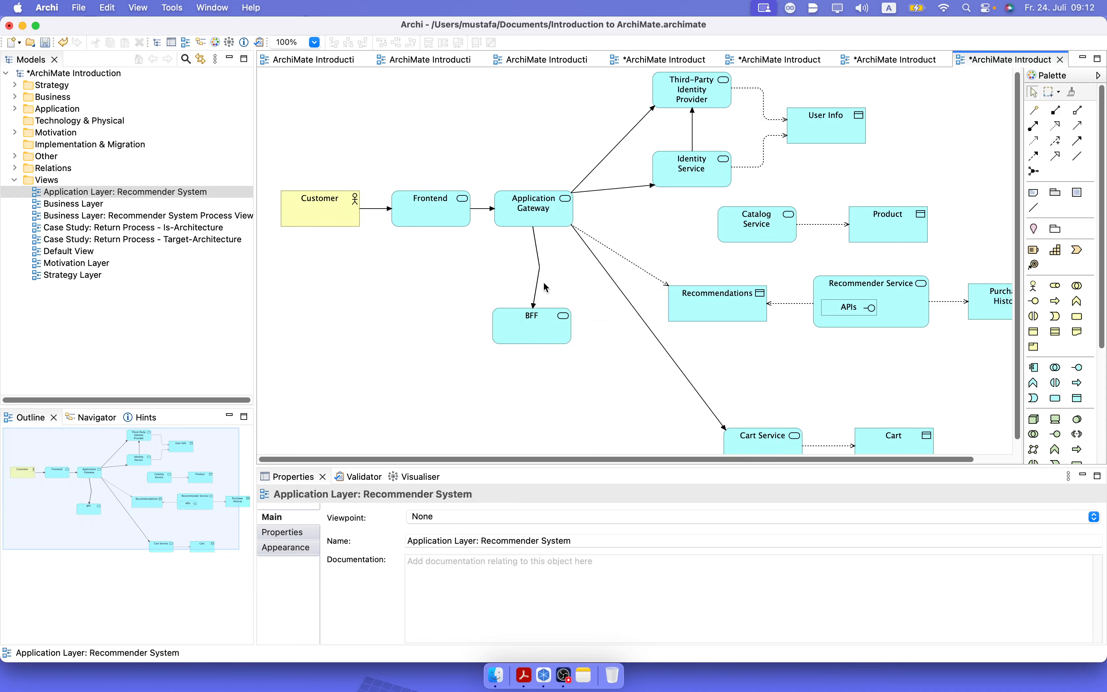
Delete the triggering connections between Application Gateway and BFF from the view.
click(536, 288)
click(538, 293)
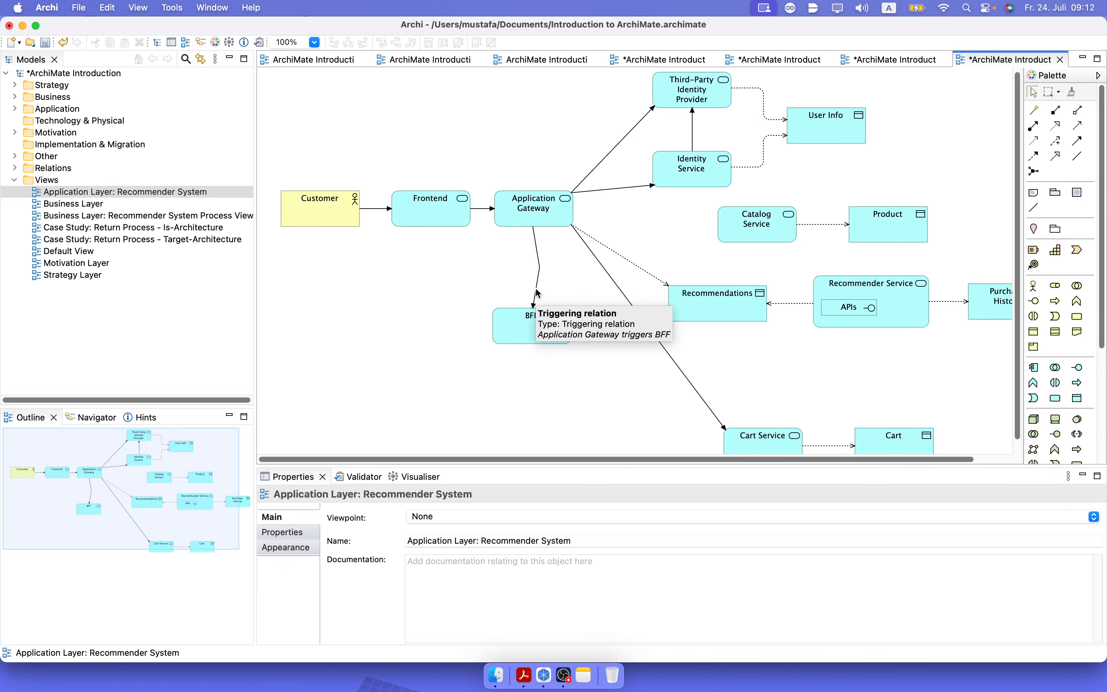
click(537, 293)
key(Delete)
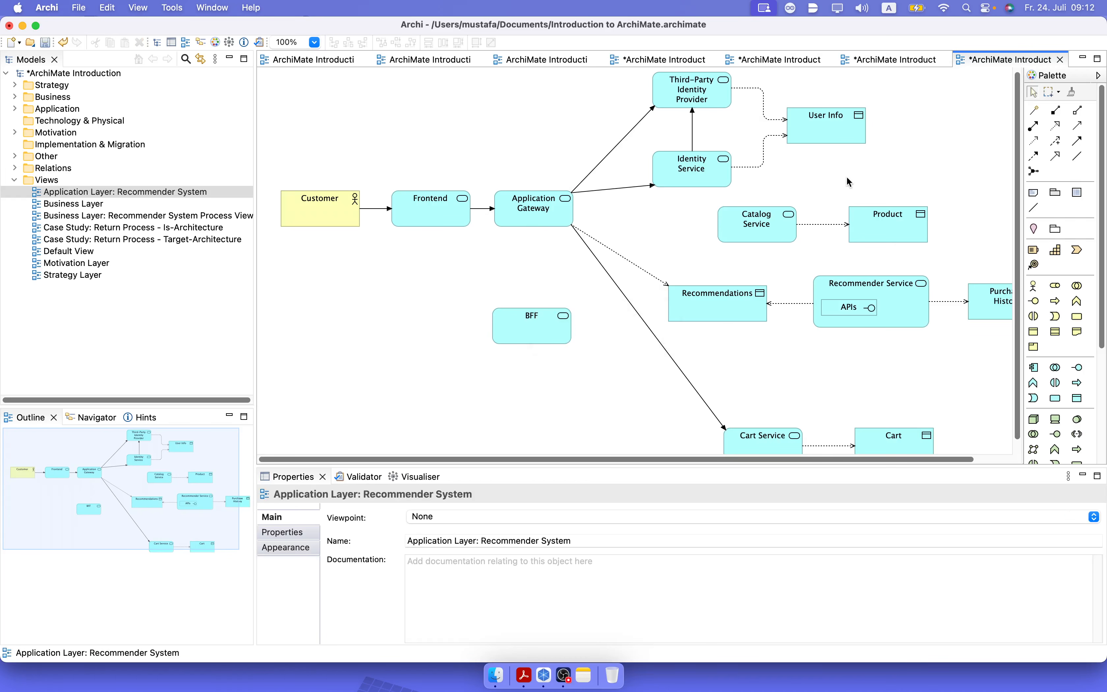
Connect Application Gateway to BFF with a single triggering relation, reusing the first existing relation in the model.
click(1078, 141)
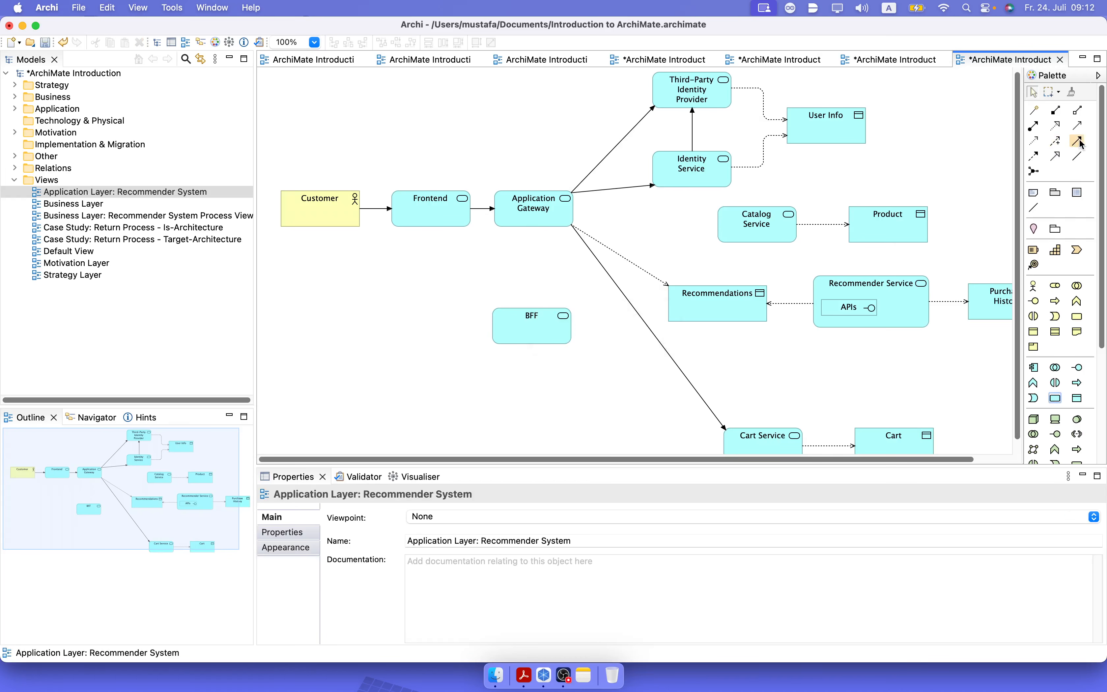
click(524, 213)
click(526, 331)
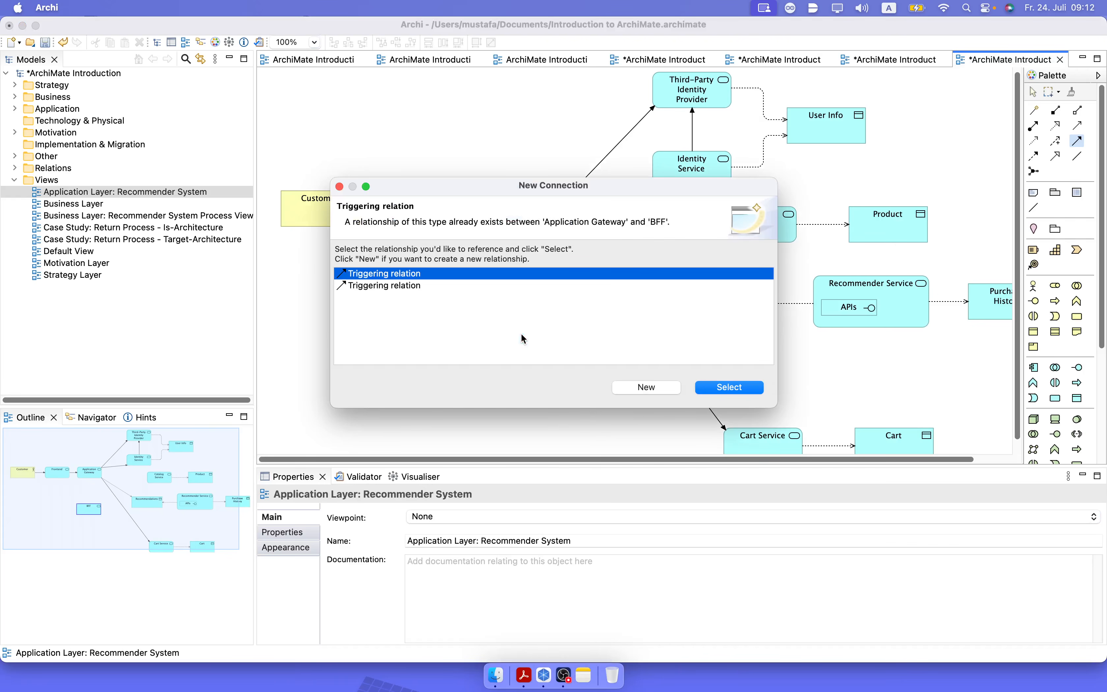
click(719, 389)
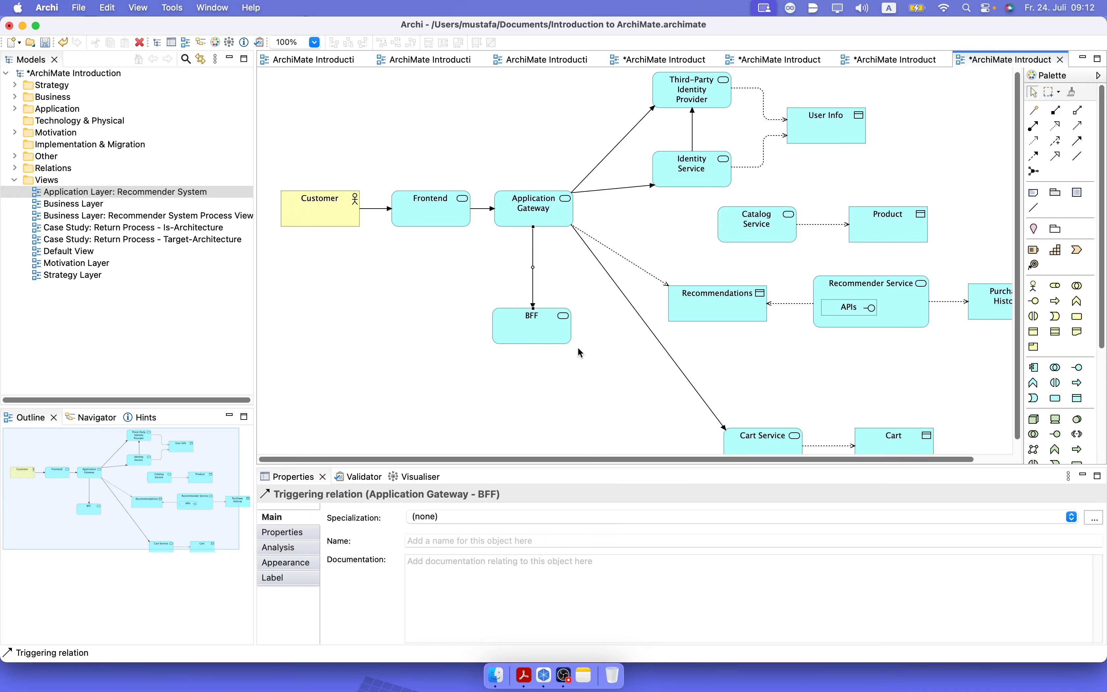
Add triggering relations from BFF to Catalog Service and from BFF to Recommender Service.
click(1076, 142)
click(574, 323)
click(730, 222)
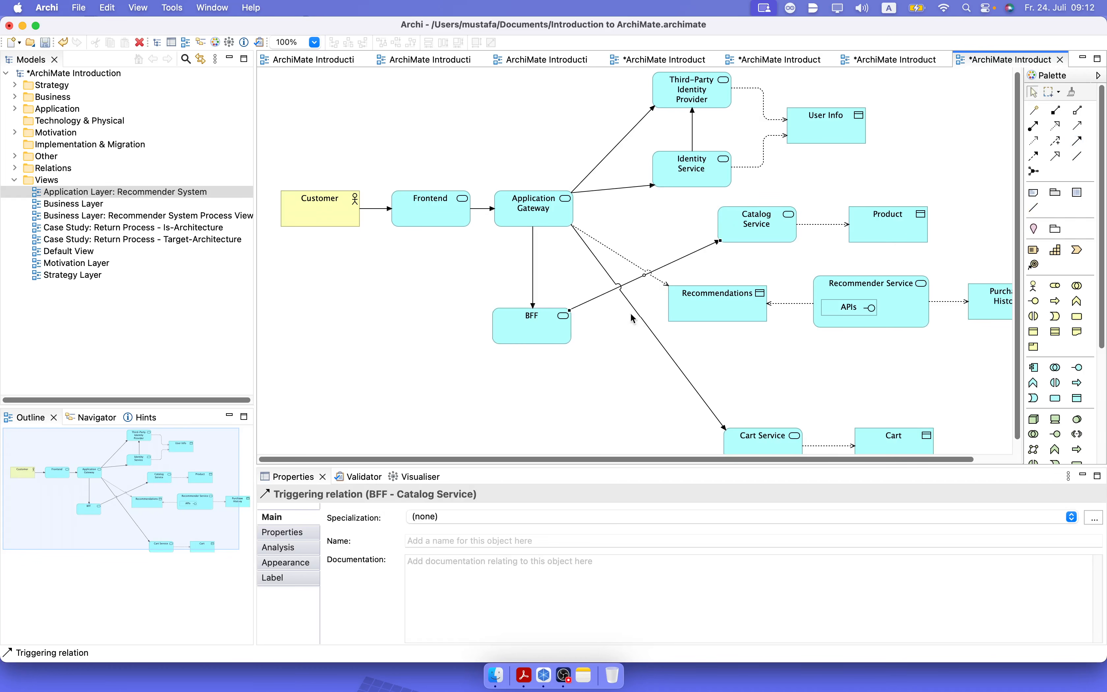
click(562, 338)
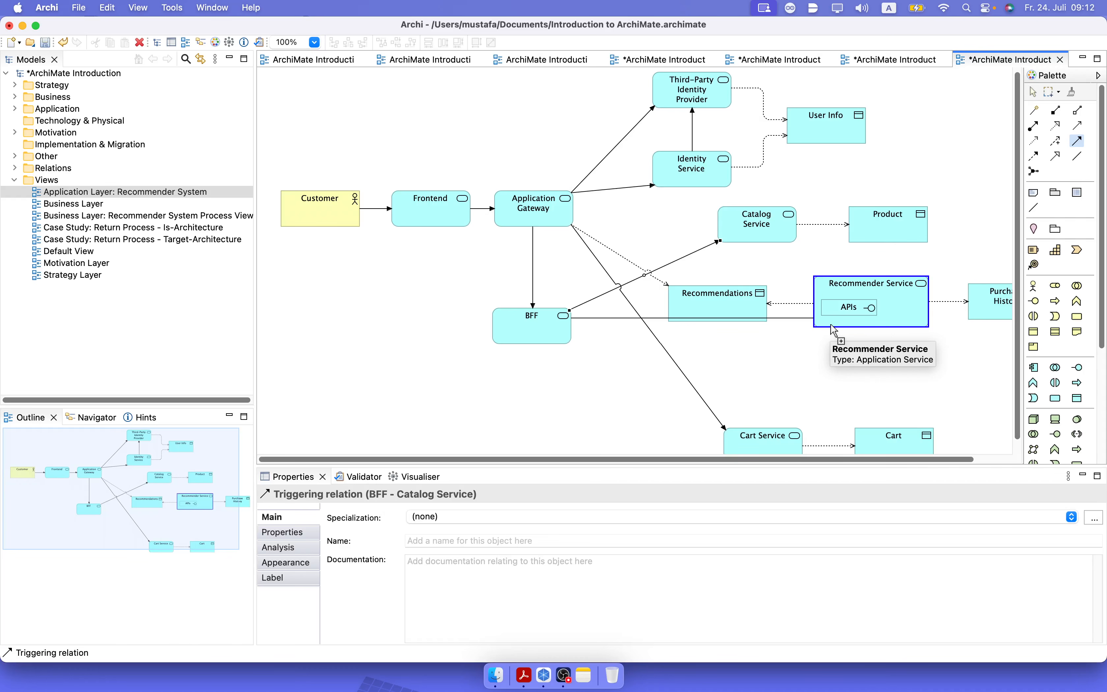
click(833, 327)
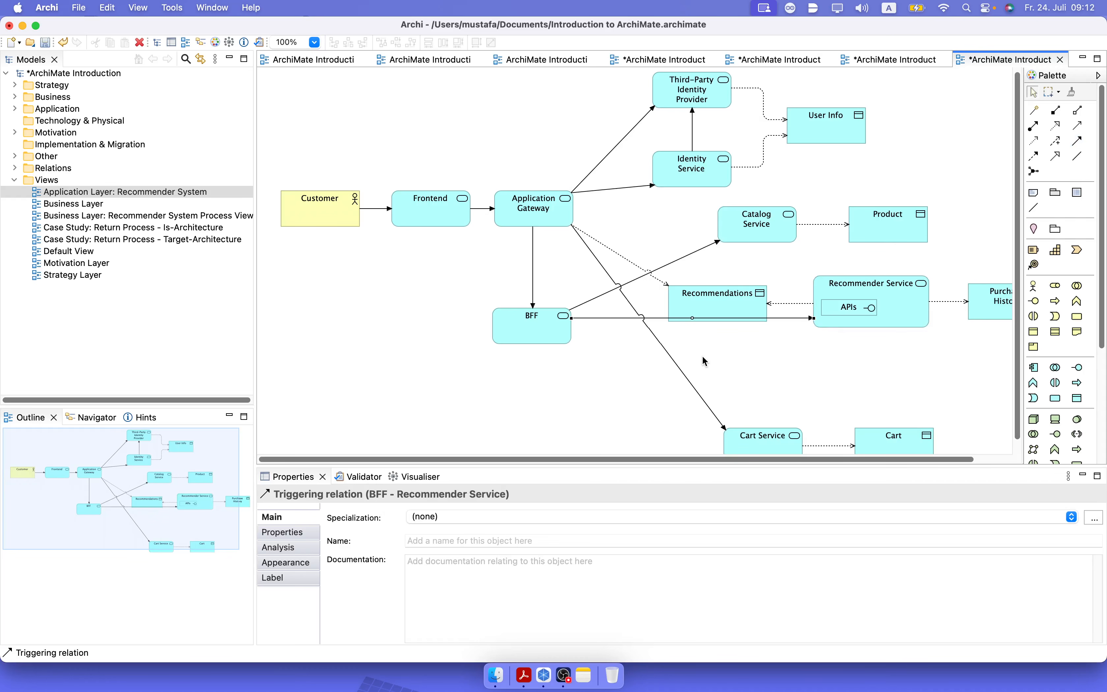
Reconnect the source end of the access relation to Recommendations from Application Gateway to BFF.
click(629, 261)
drag(571, 224, 562, 326)
click(604, 390)
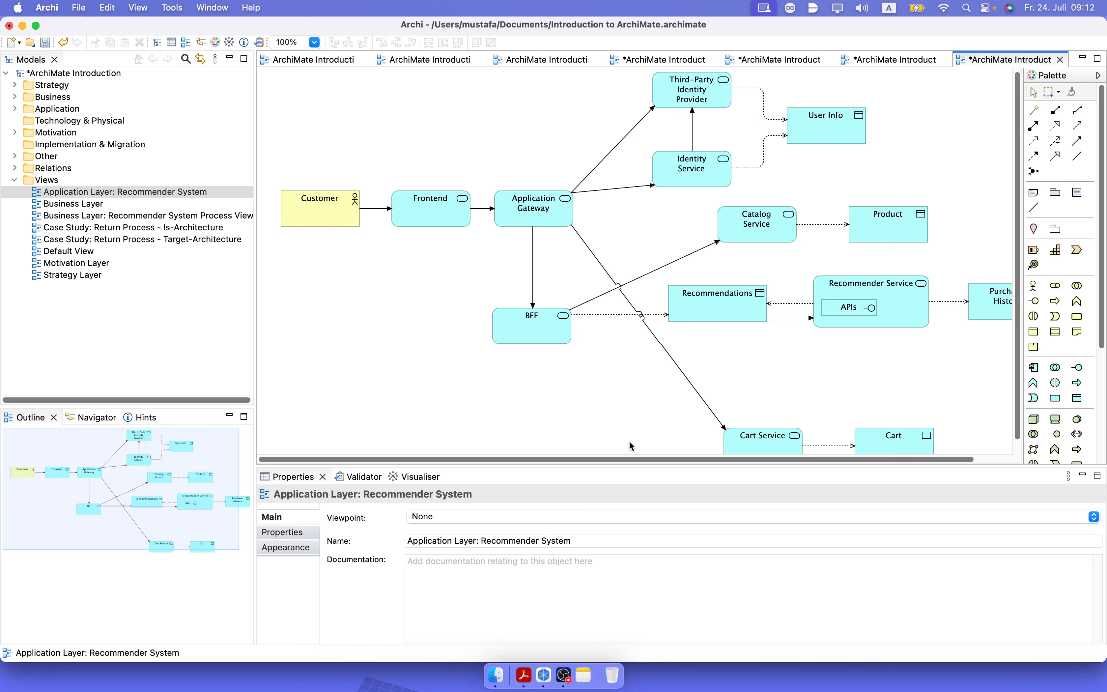
At 50% zoom, shift all backend services and data objects right and place BFF beside Application Gateway in the same row.
click(314, 43)
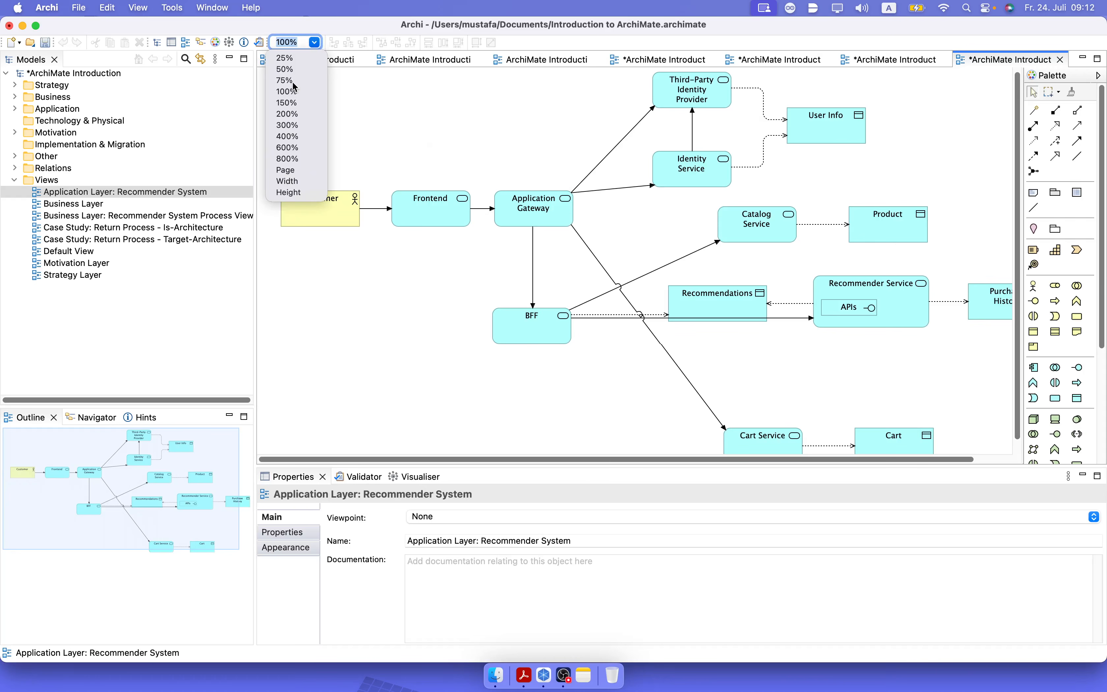
click(291, 70)
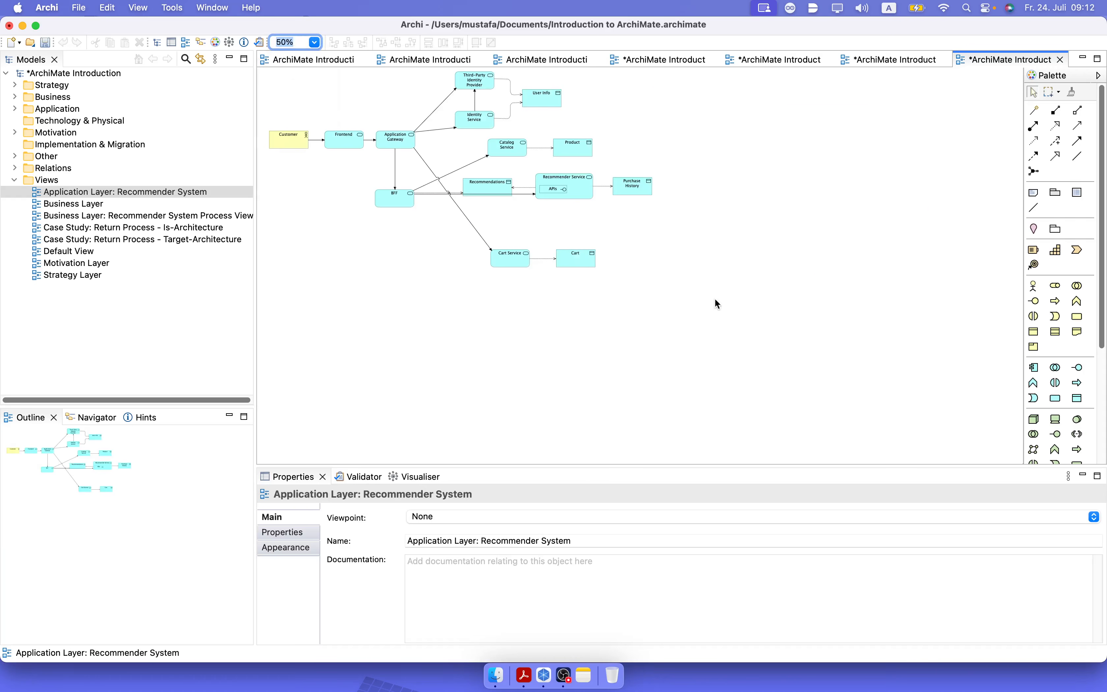
drag(713, 301, 526, 87)
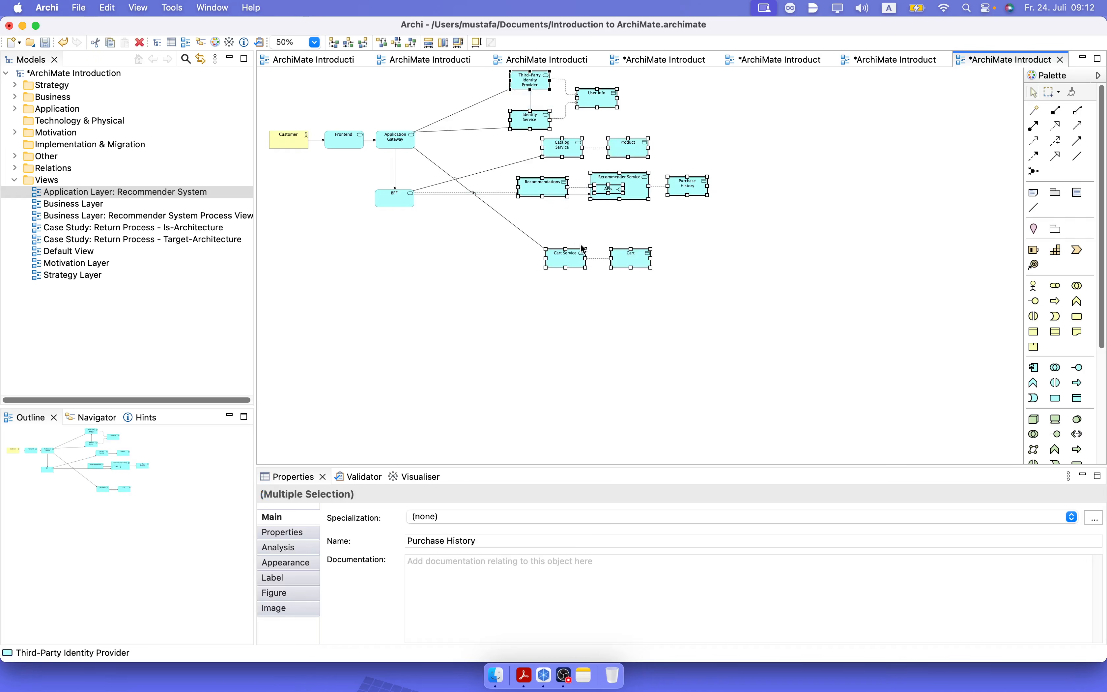
drag(401, 201, 470, 143)
click(455, 252)
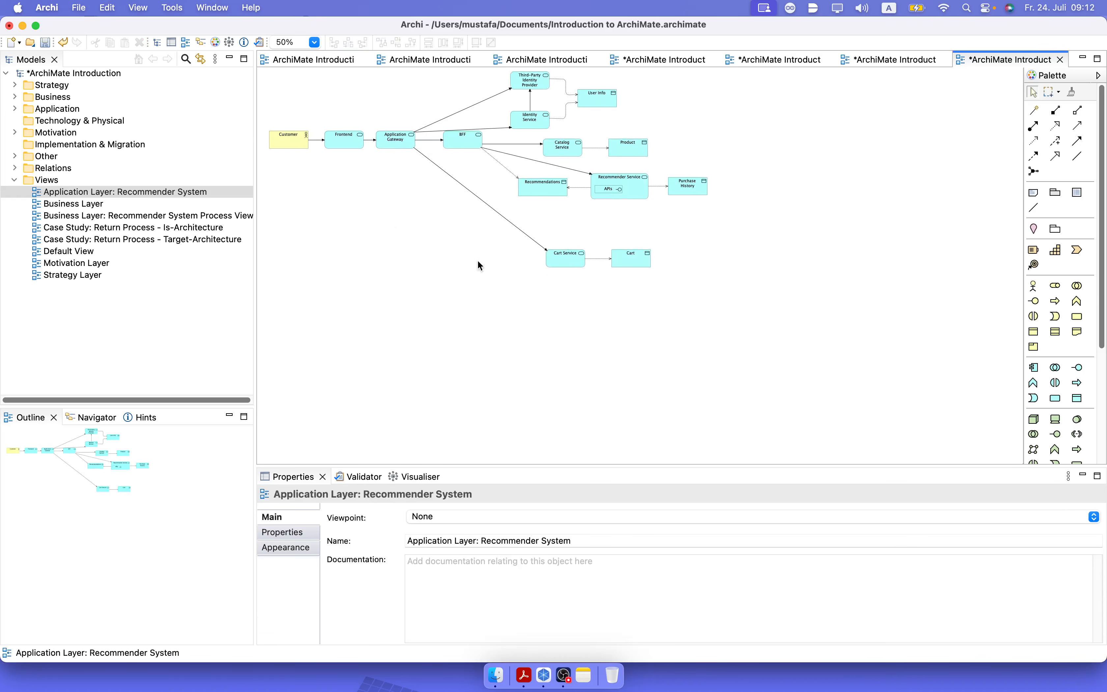
Stack Identity Service, BFF and Cart Service in one column to the right of Application Gateway.
drag(529, 127, 465, 163)
drag(559, 263, 551, 264)
drag(474, 255, 462, 249)
click(565, 317)
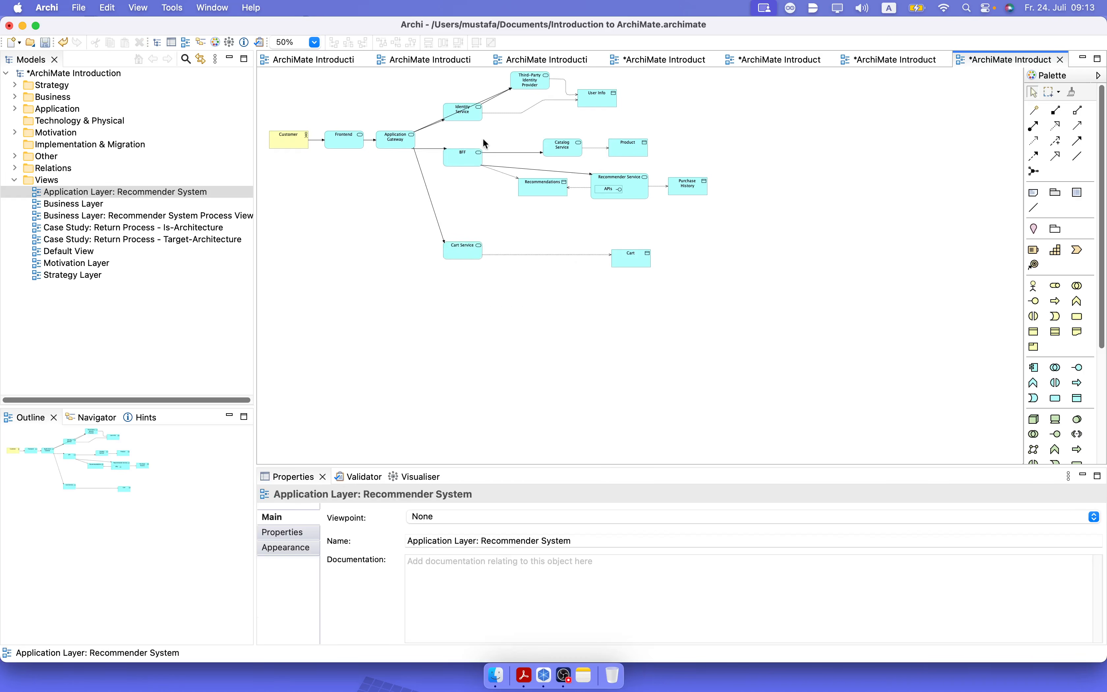
Place Third-Party Identity Provider directly above Identity Service and bring User Info closer to both.
drag(526, 81, 463, 85)
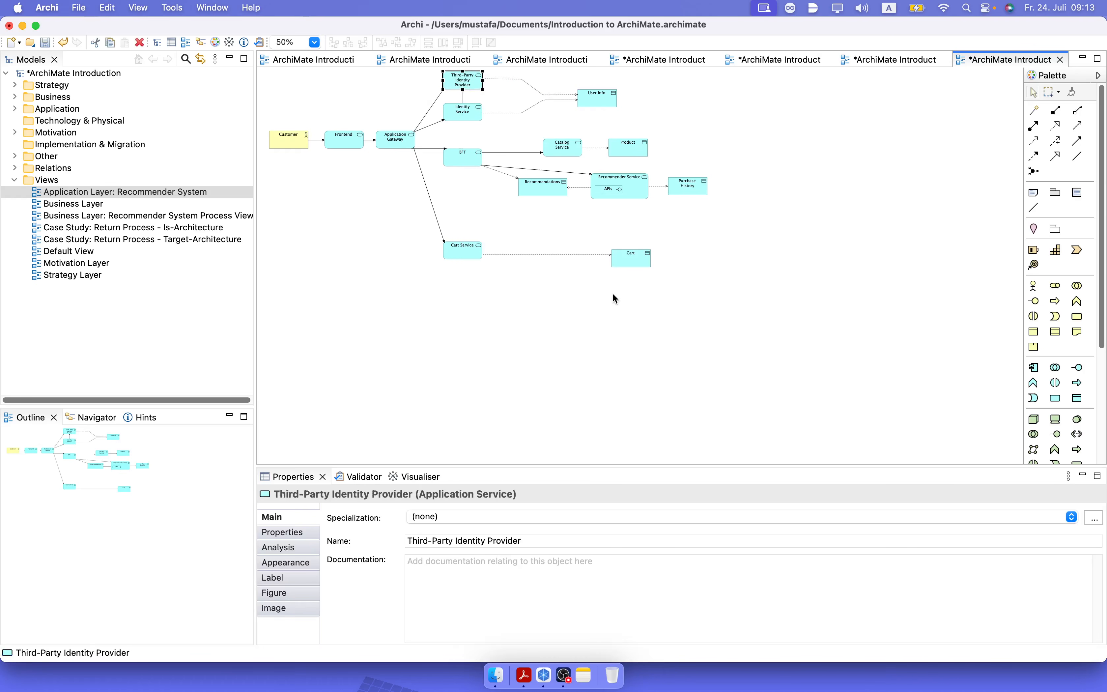
click(605, 315)
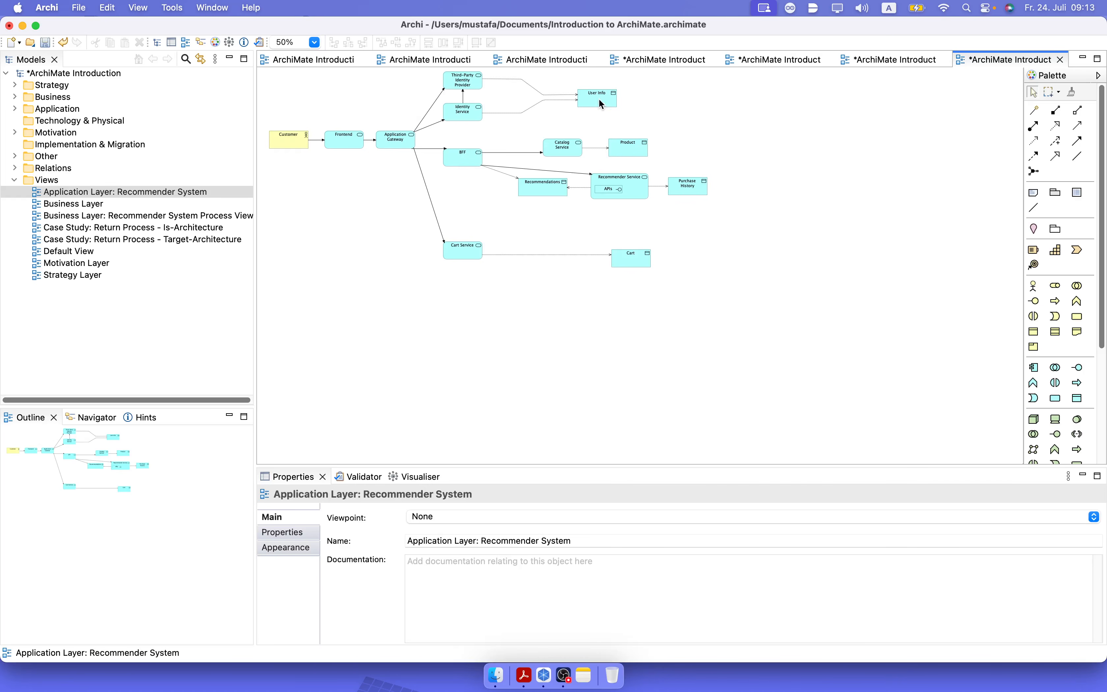
drag(599, 100, 535, 95)
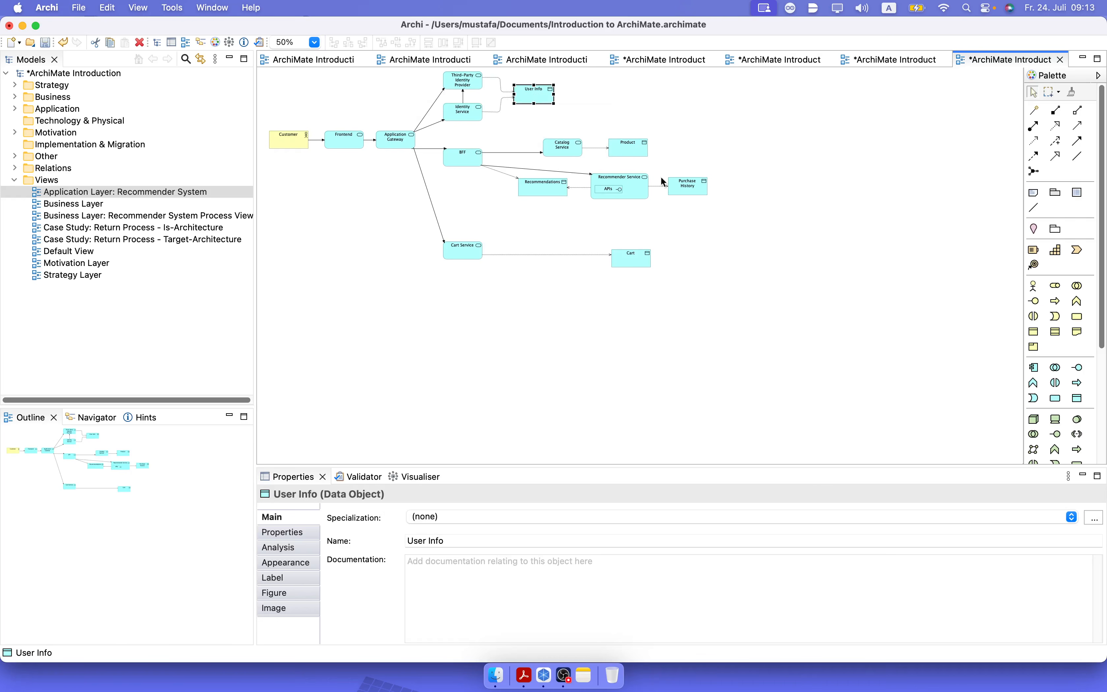
click(743, 153)
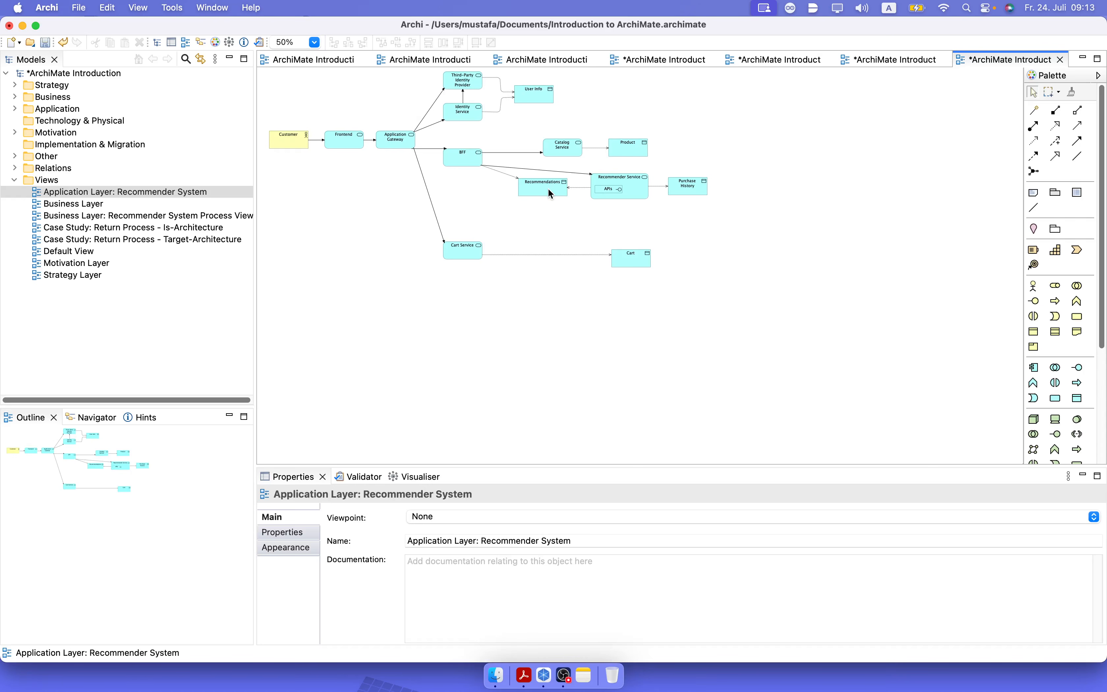
Move Recommendations below BFF and Recommender Service beneath Catalog Service.
drag(551, 193, 479, 194)
click(621, 187)
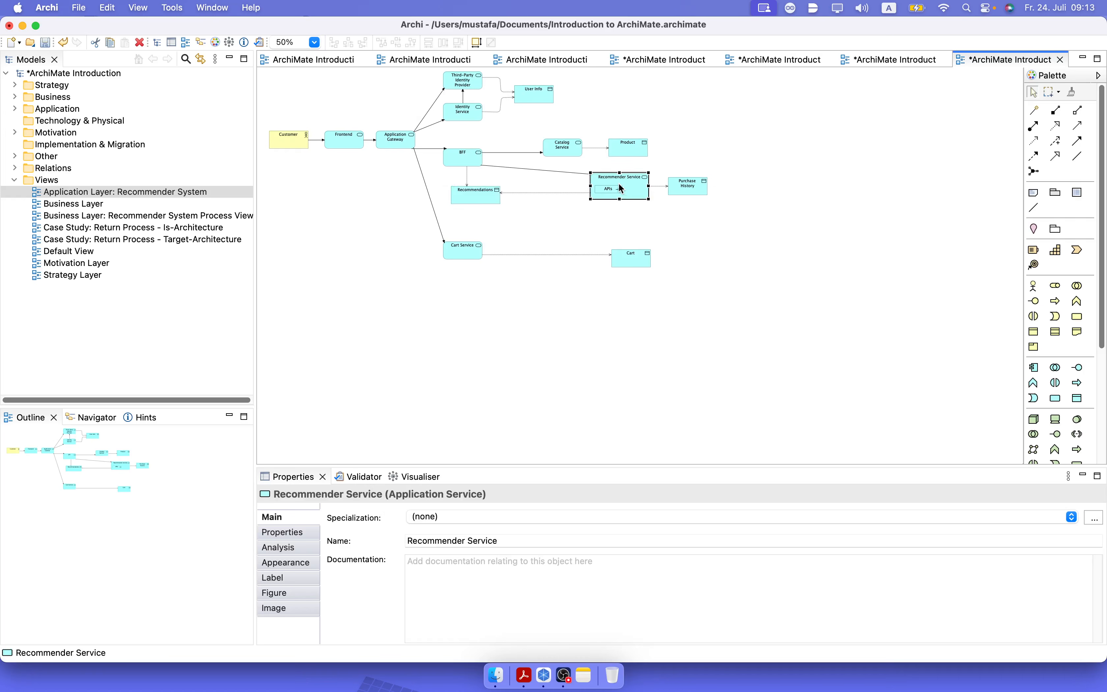
drag(620, 188, 567, 178)
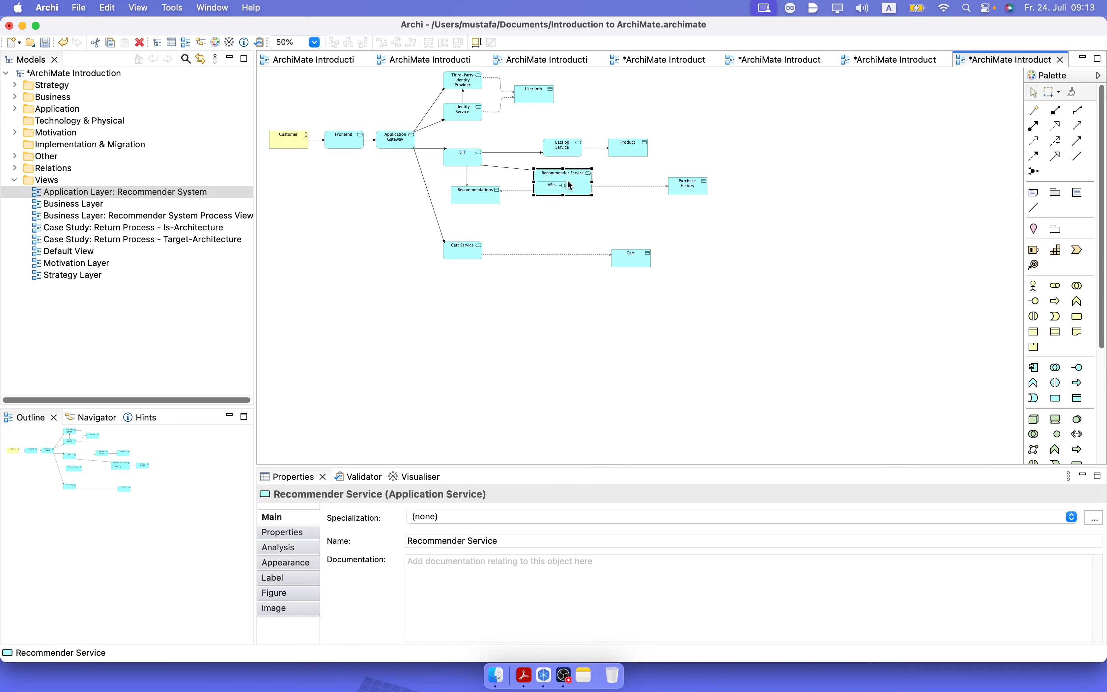
click(652, 203)
Line up Product, Purchase History and Cart in one column, and raise BFF level with Catalog Service.
drag(692, 183, 630, 149)
click(626, 149)
drag(635, 263, 632, 252)
click(557, 295)
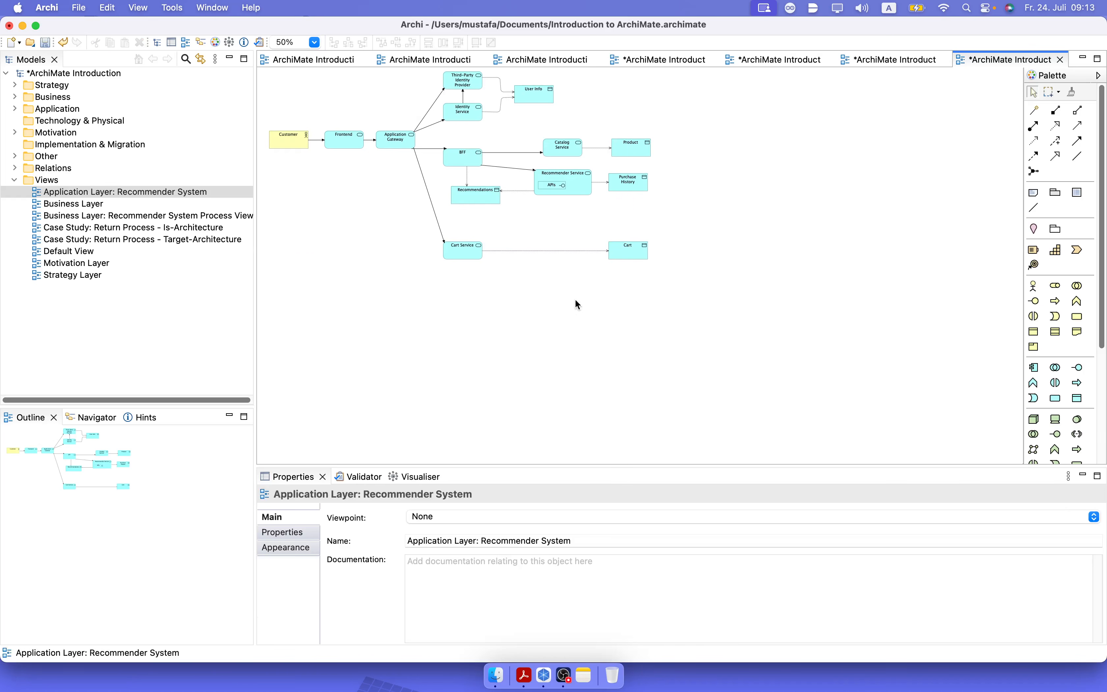
drag(462, 160, 463, 150)
click(437, 179)
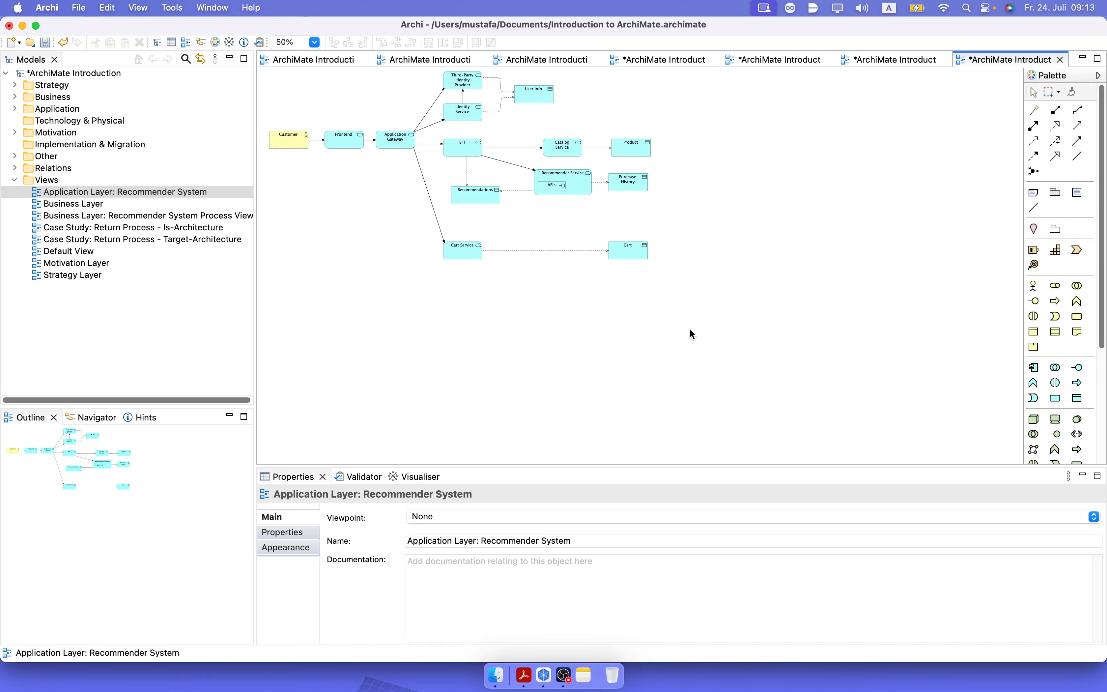
click(464, 84)
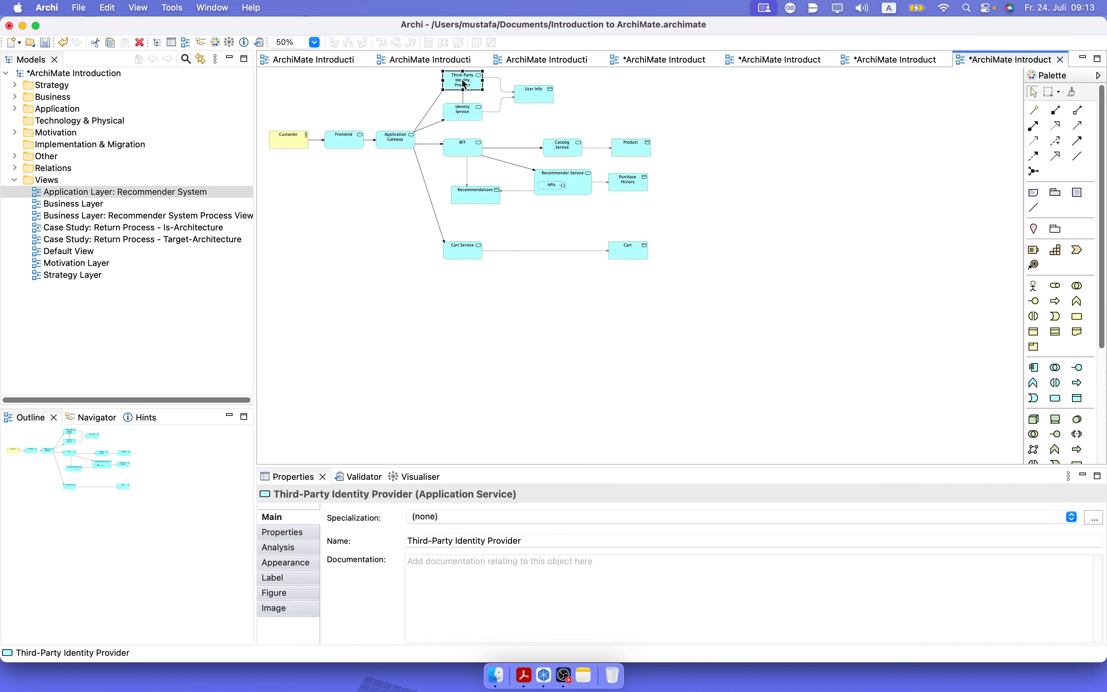
drag(465, 80, 463, 83)
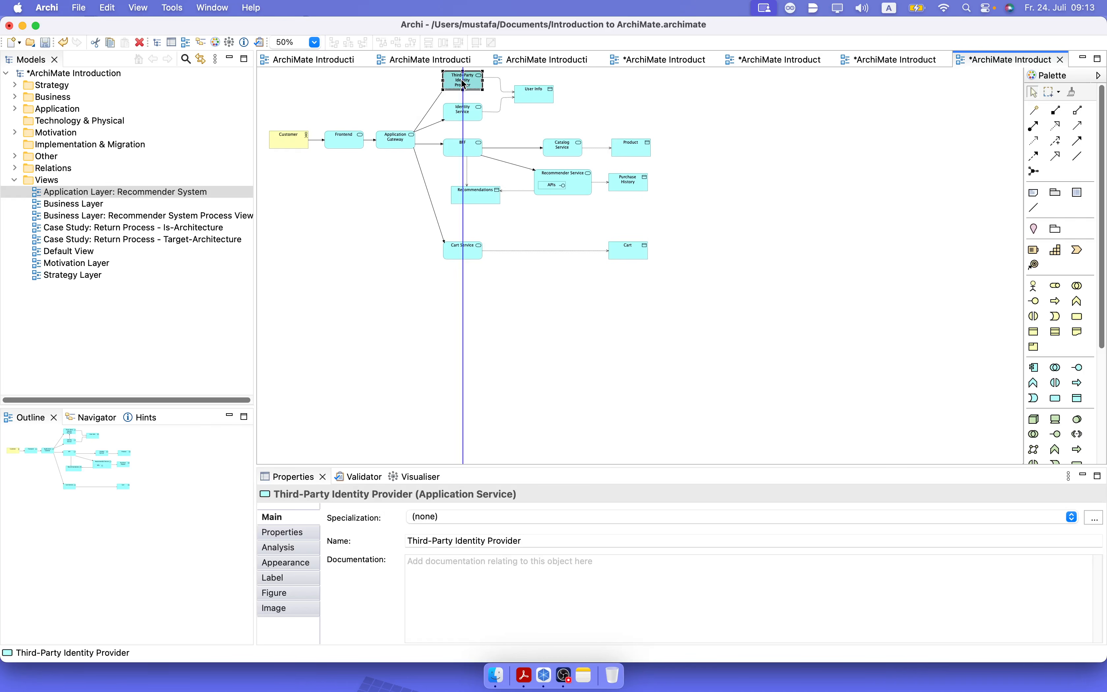
drag(463, 84, 463, 83)
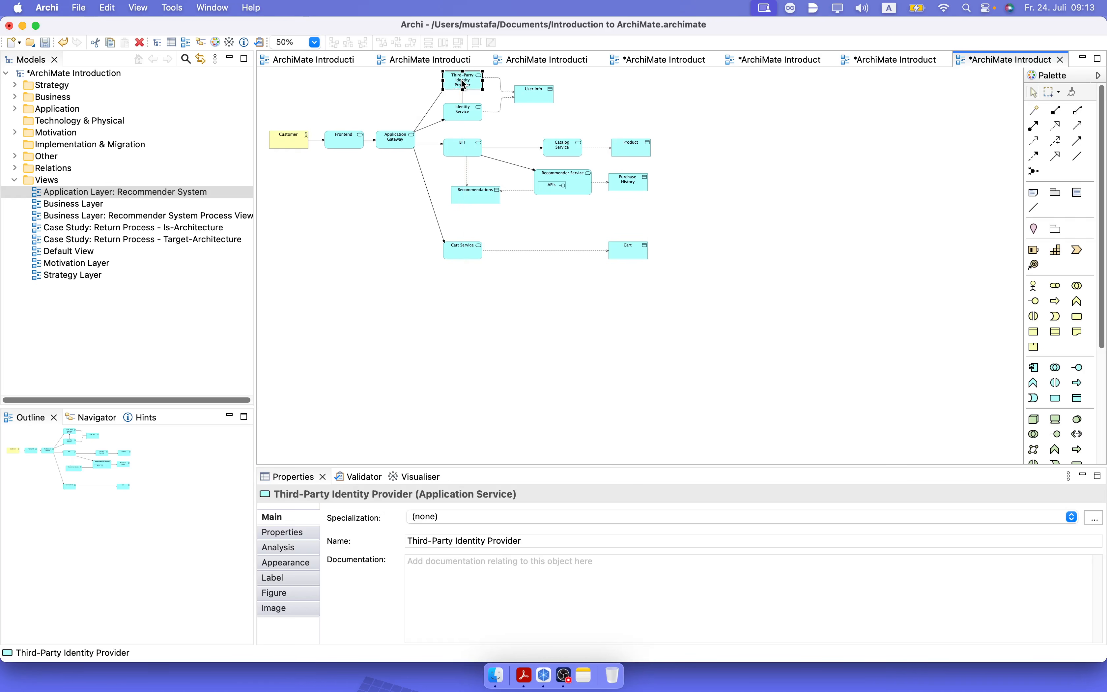
Shift the whole diagram slightly down to leave more room above Third-Party Identity Provider.
click(686, 352)
drag(707, 340, 259, 68)
drag(287, 139, 302, 170)
click(495, 288)
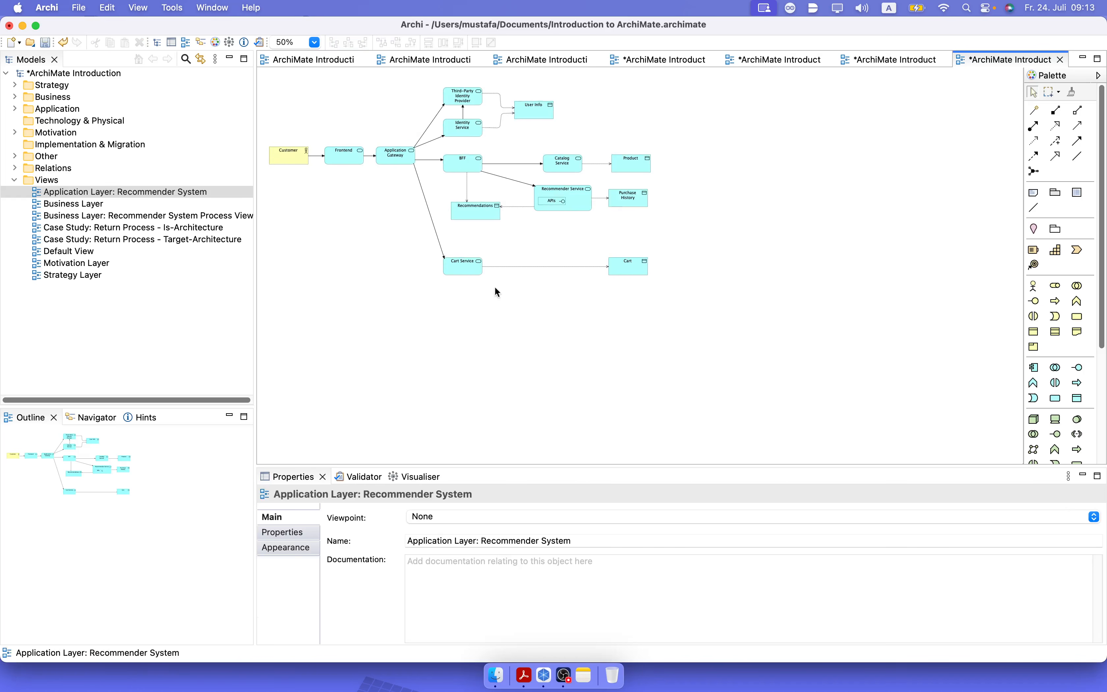
Add a group to the view and place it in the empty area between Frontend and Cart Service.
click(313, 42)
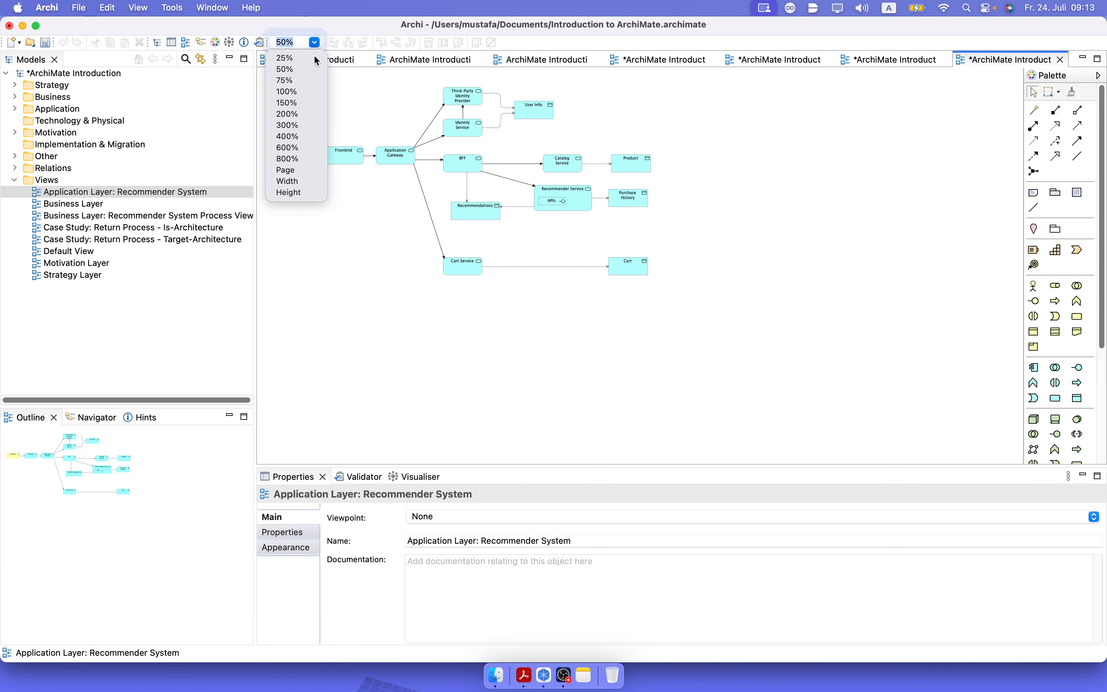
click(293, 92)
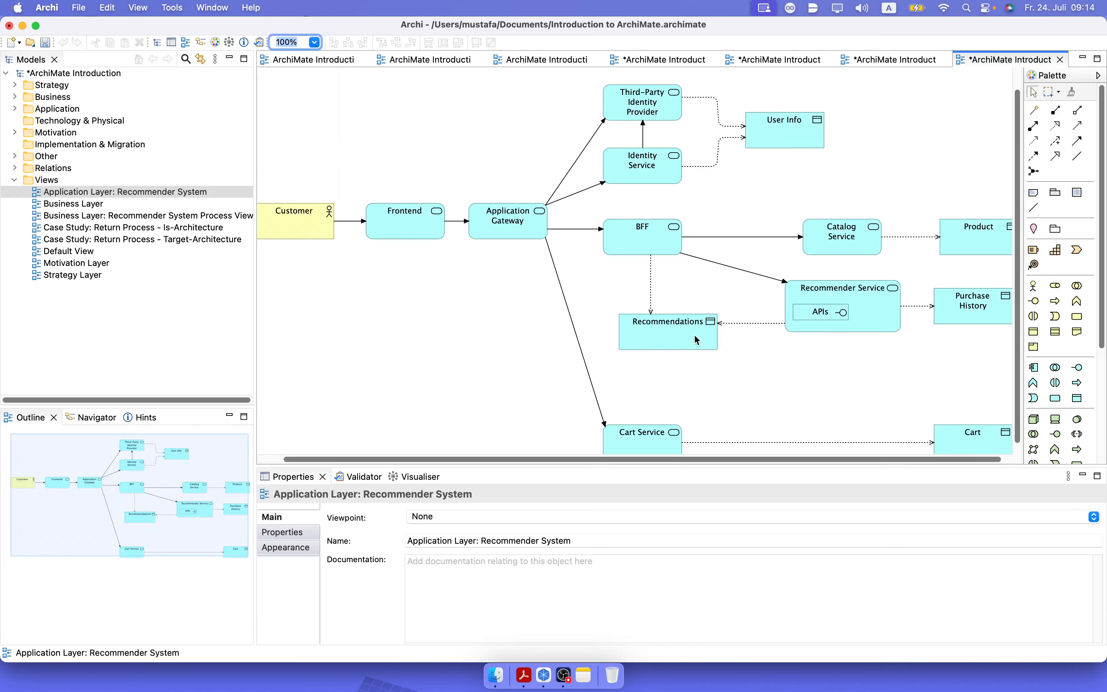
click(314, 42)
click(290, 170)
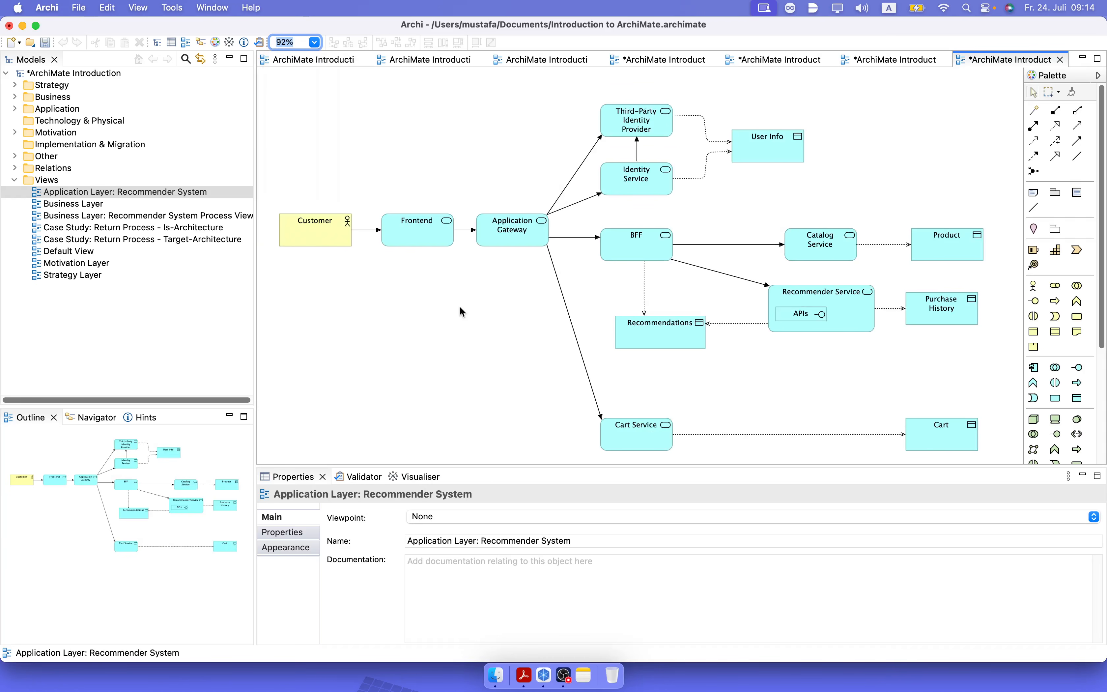
click(1055, 192)
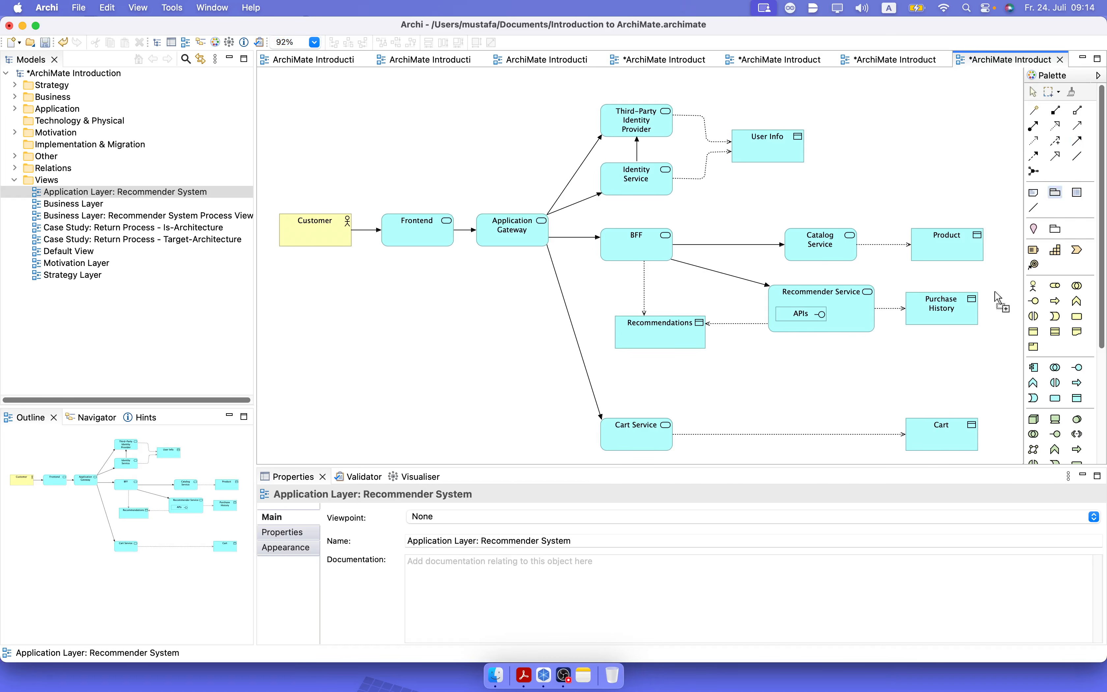
click(1012, 455)
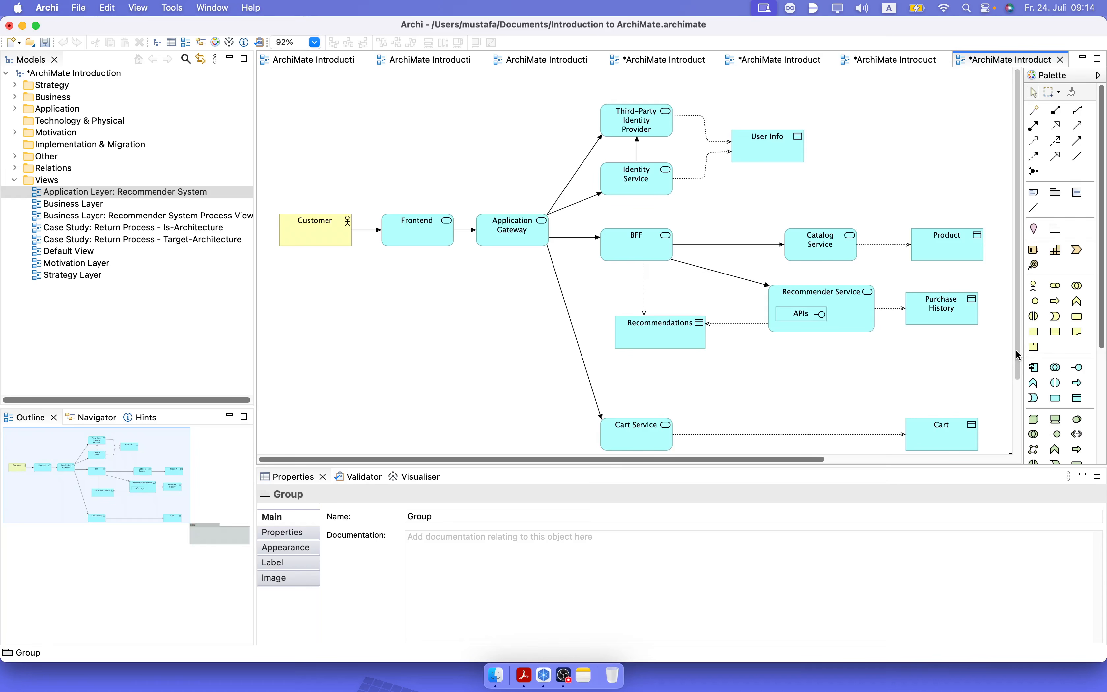
scroll(1018, 355, down, 5)
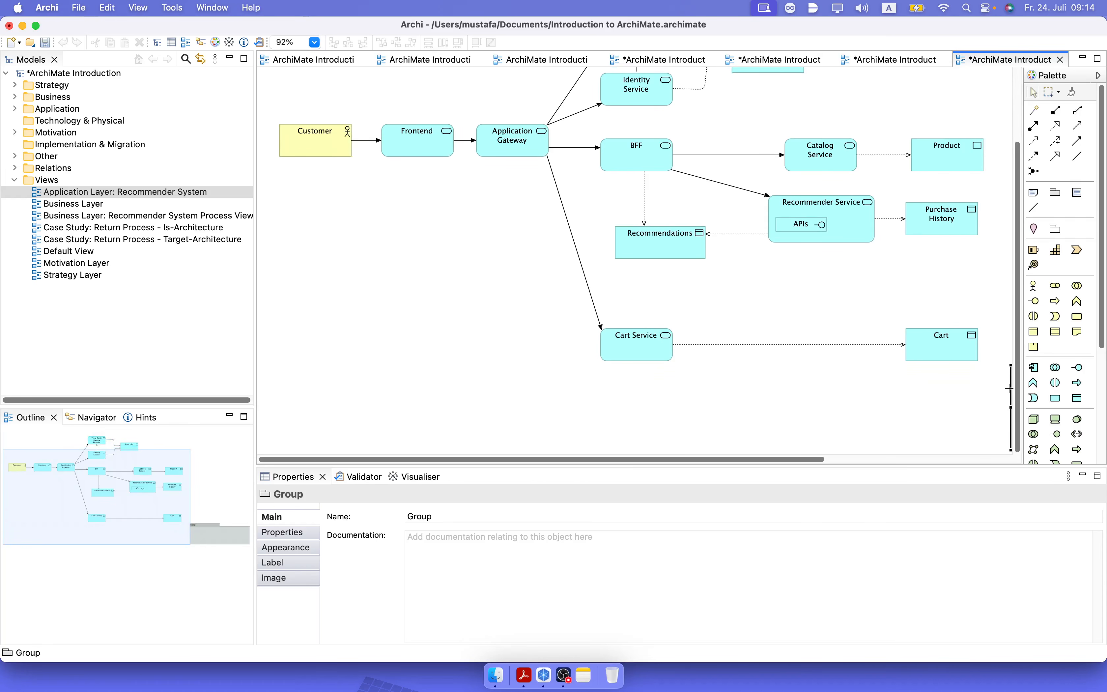
drag(1009, 388, 834, 388)
drag(927, 407, 373, 289)
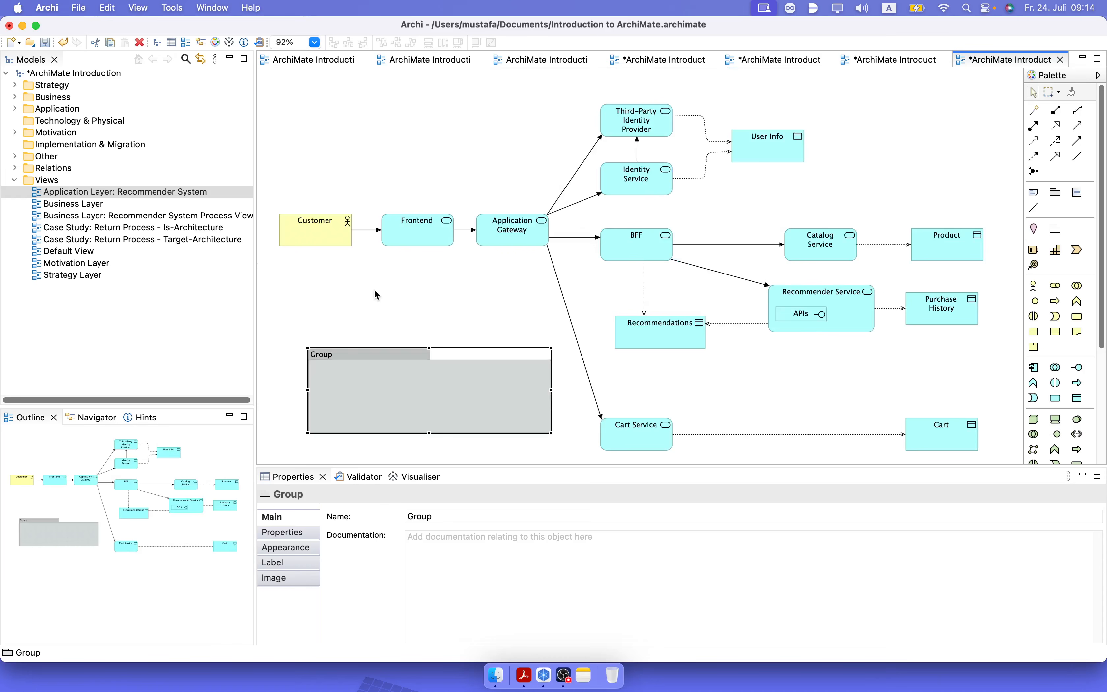
Name the group Microservices Application Architecture.
click(327, 359)
text(Microservices)
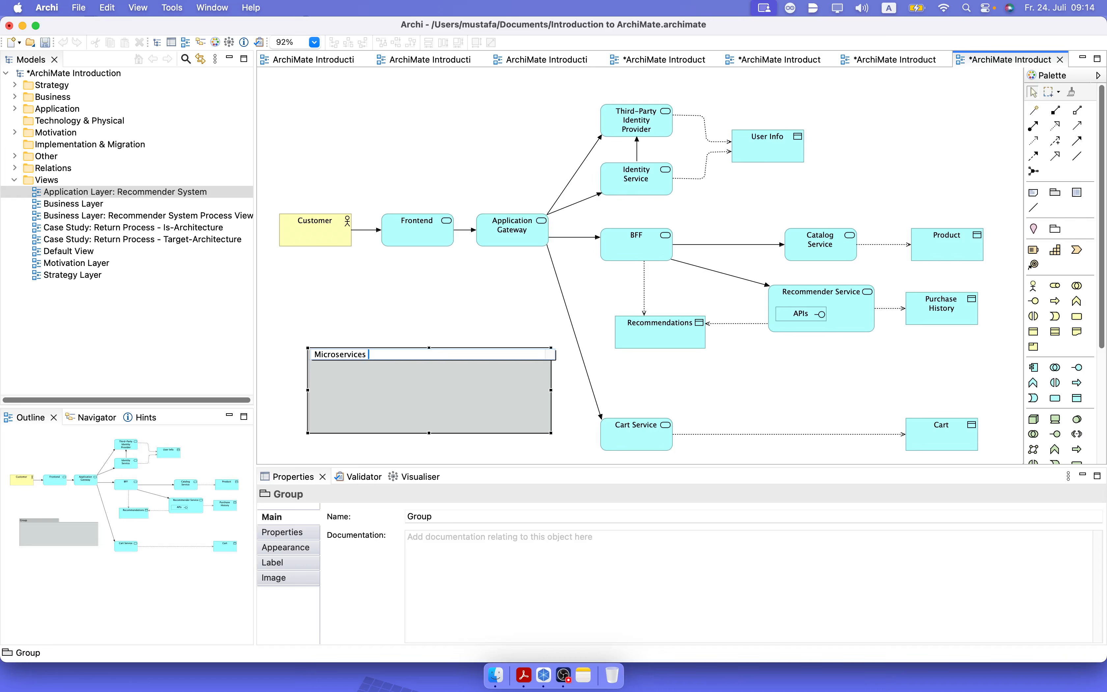
text( Application Architecture)
key(Return)
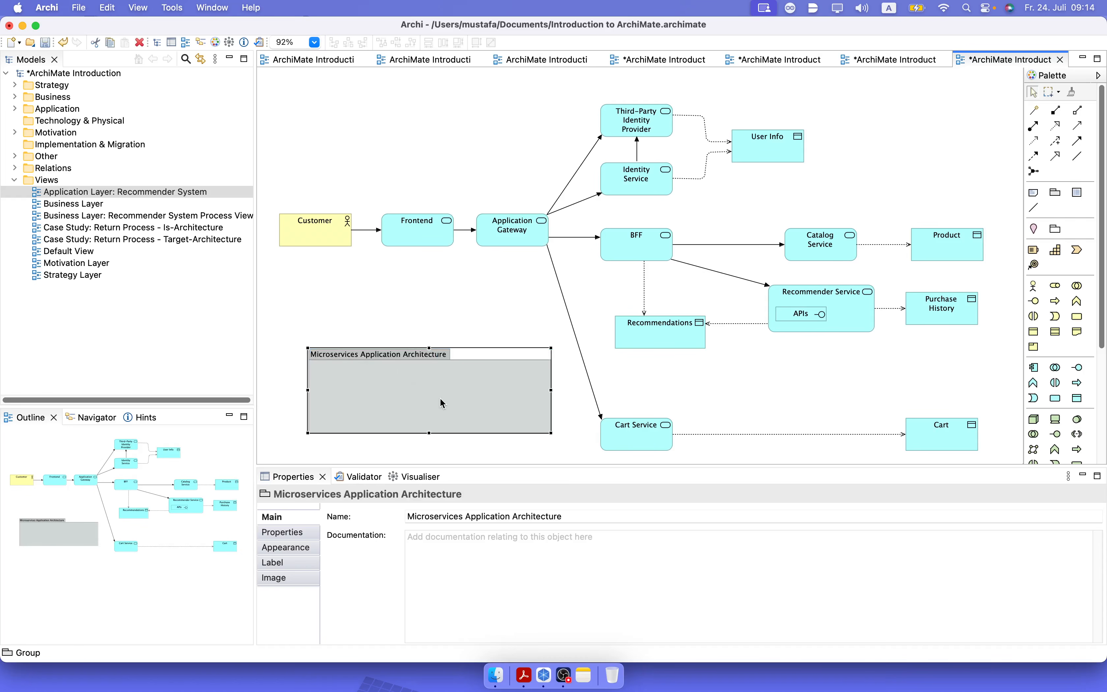
Move and enlarge the group to cover all services and data objects to the right of Application Gateway.
drag(442, 402, 688, 124)
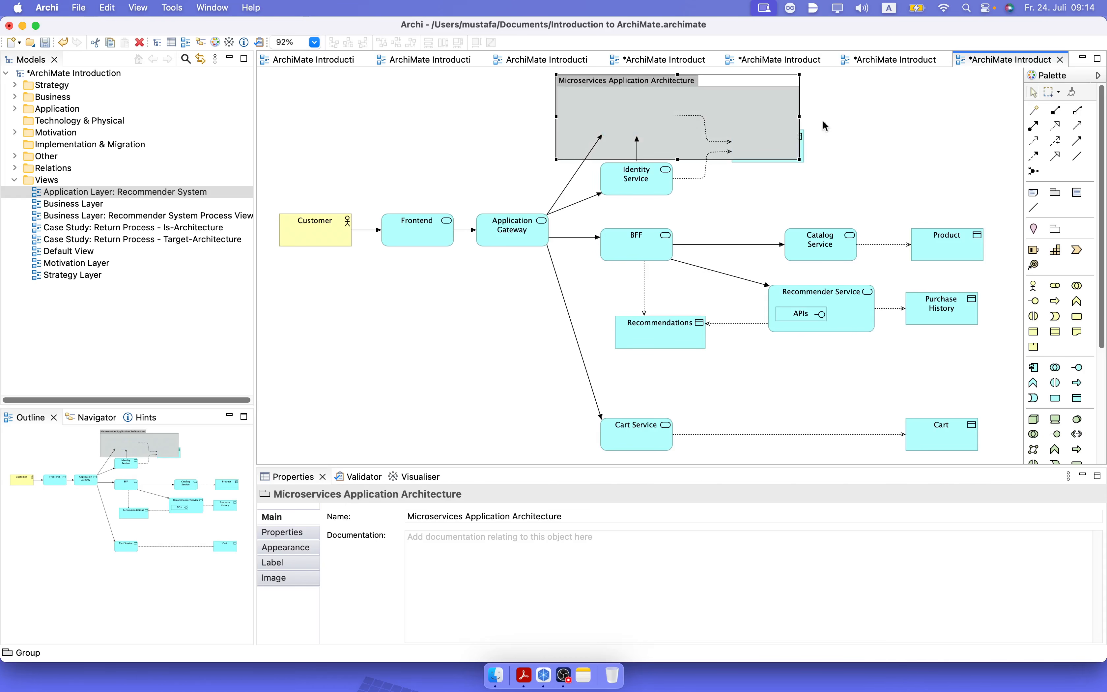
drag(800, 116, 1015, 131)
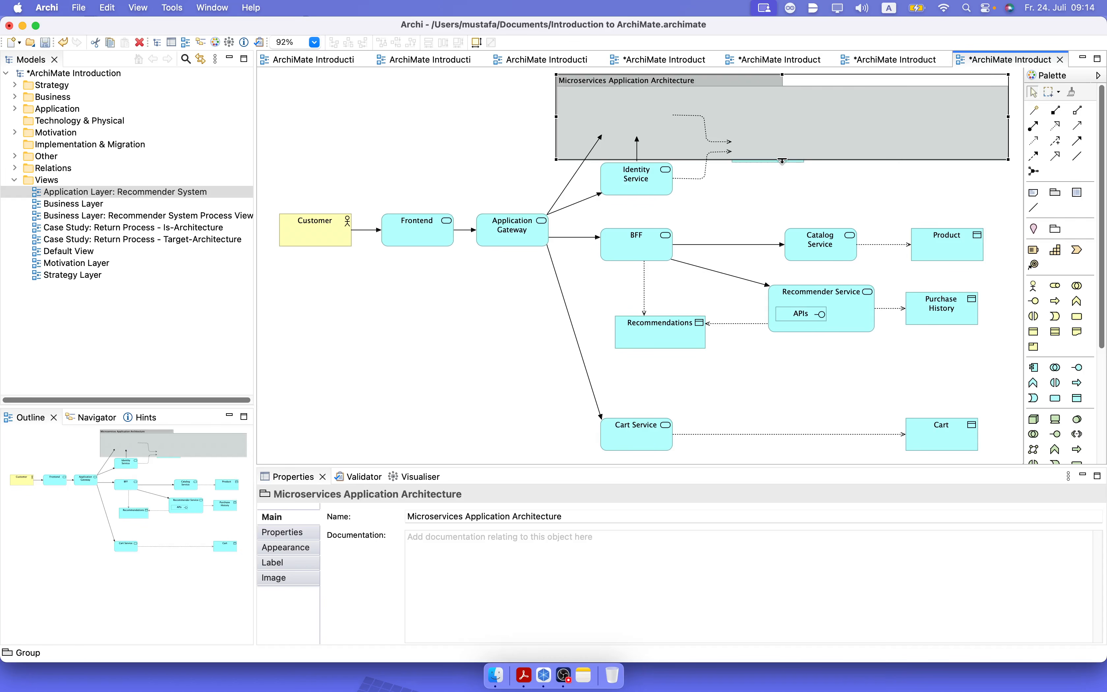
drag(782, 160, 766, 461)
Send the Microservices Application Architecture group to the back, behind the services and data objects.
right_click(803, 95)
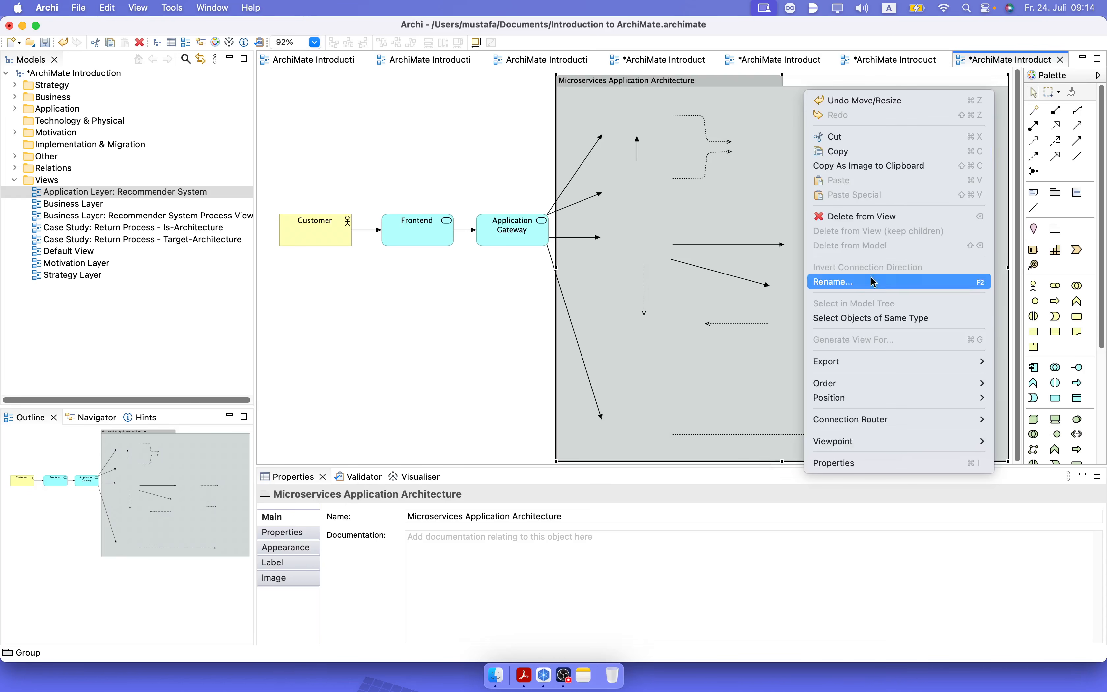
mouse_move(875, 360)
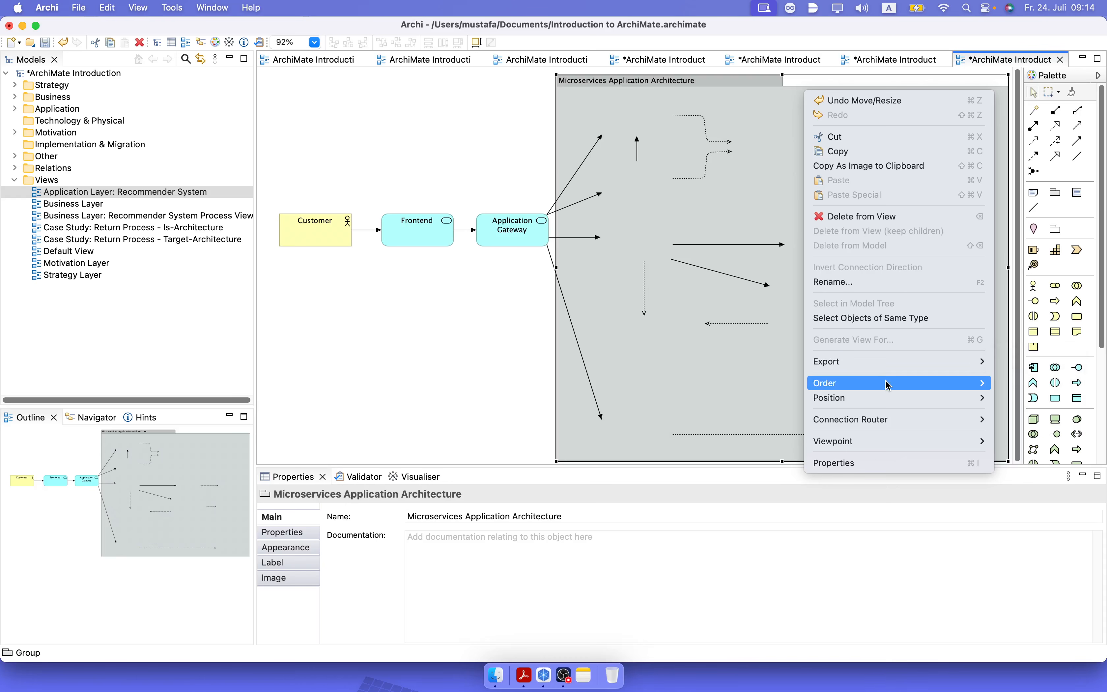
mouse_move(889, 387)
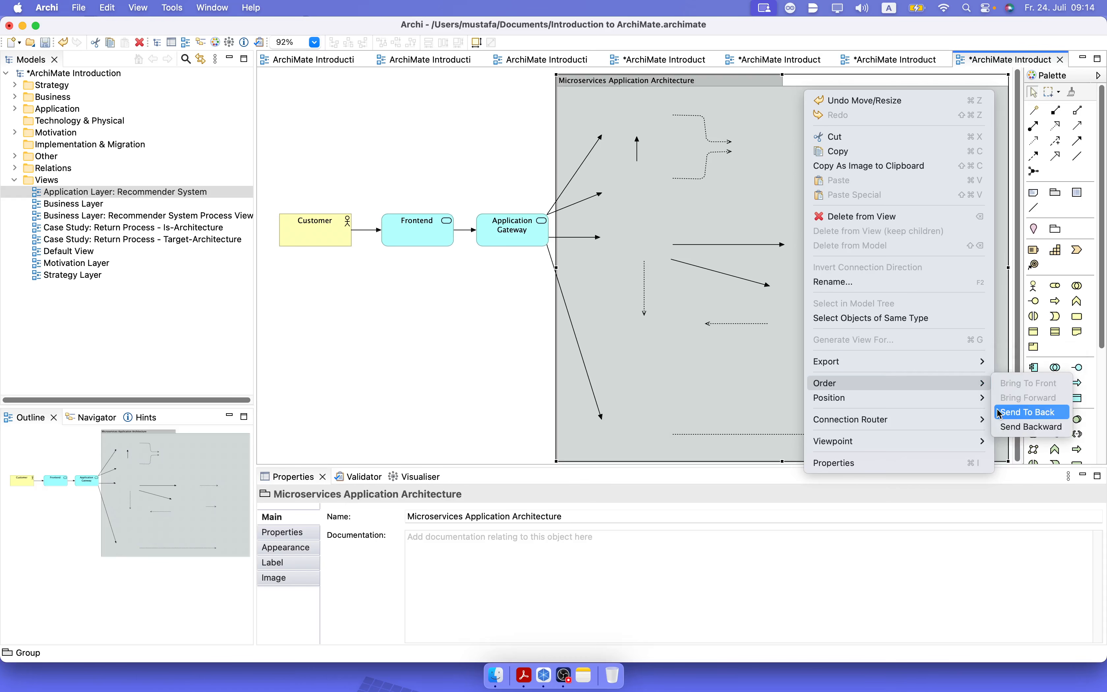
click(1006, 413)
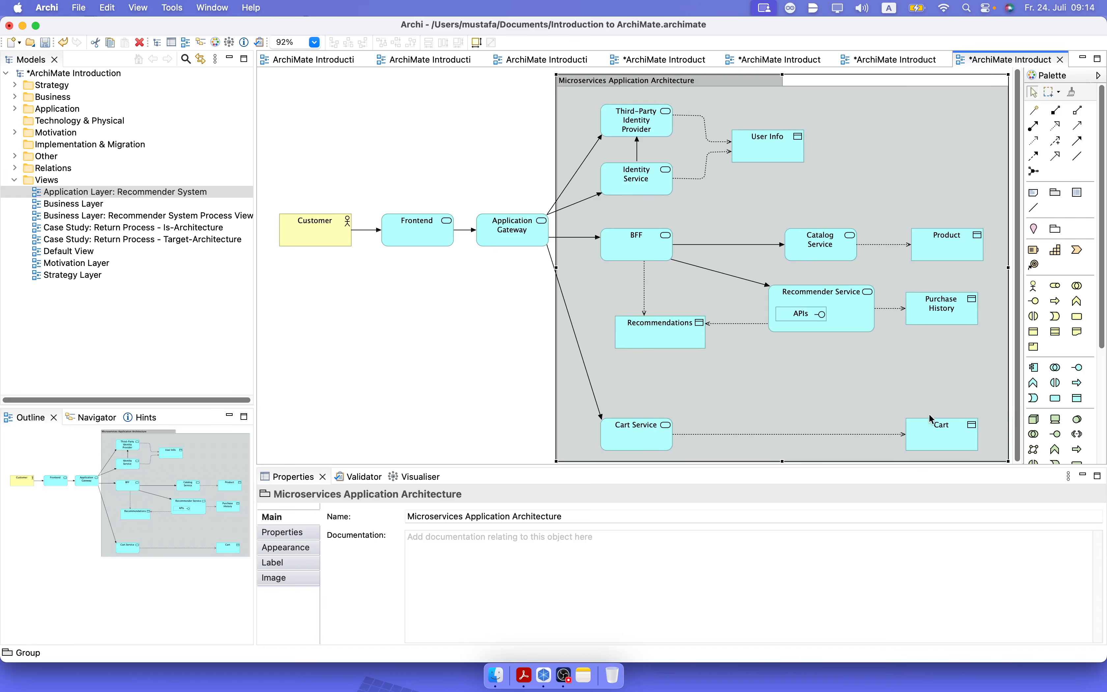
click(466, 410)
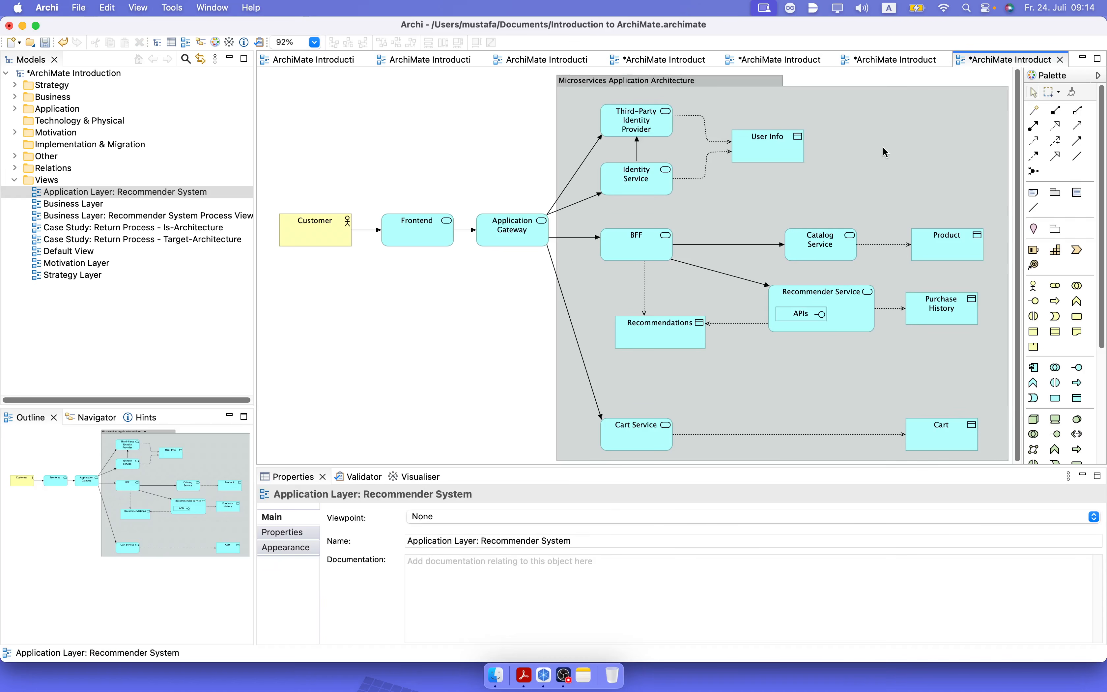
Shift all elements inside the group slightly right and up together, and save the model.
drag(550, 93, 988, 455)
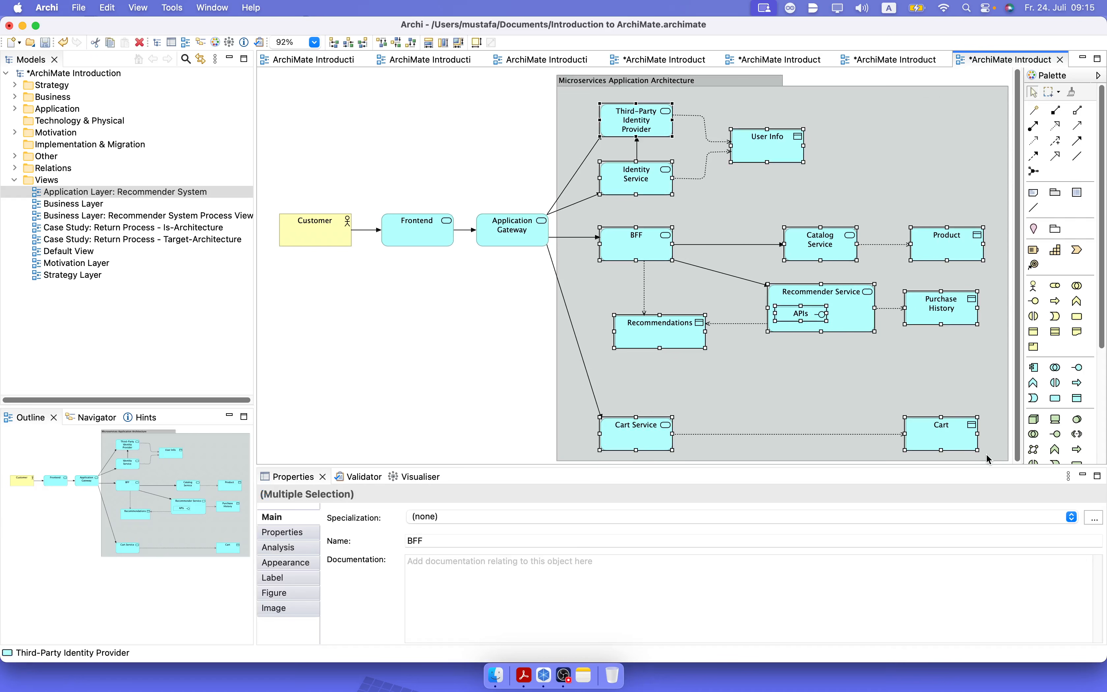
drag(756, 151, 762, 150)
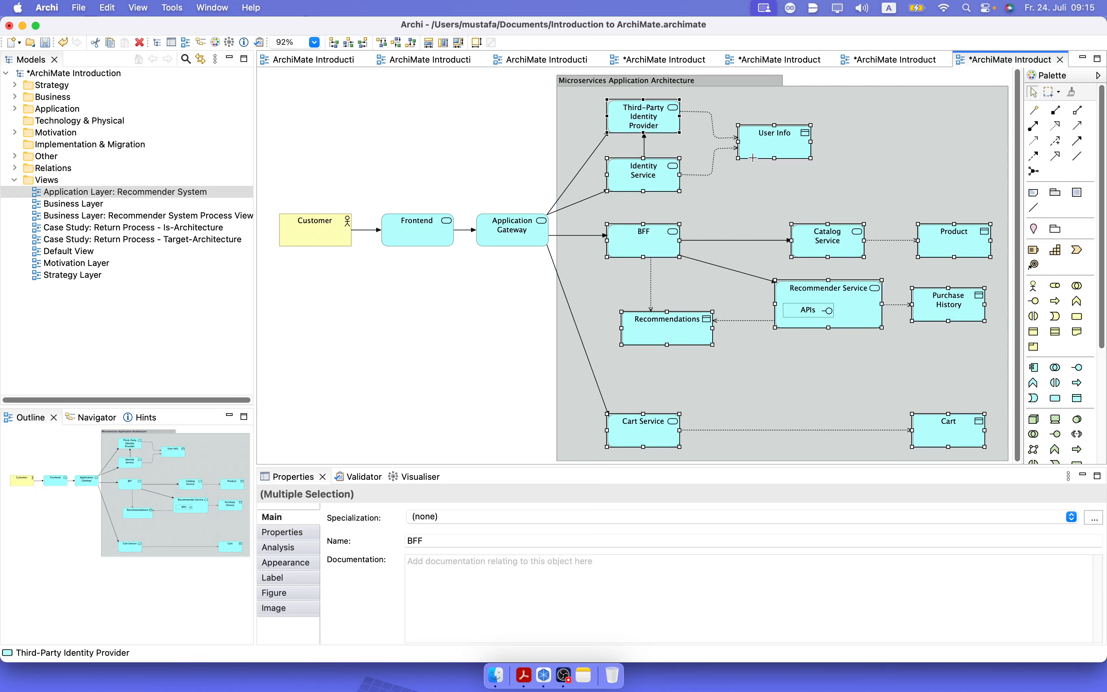
click(473, 314)
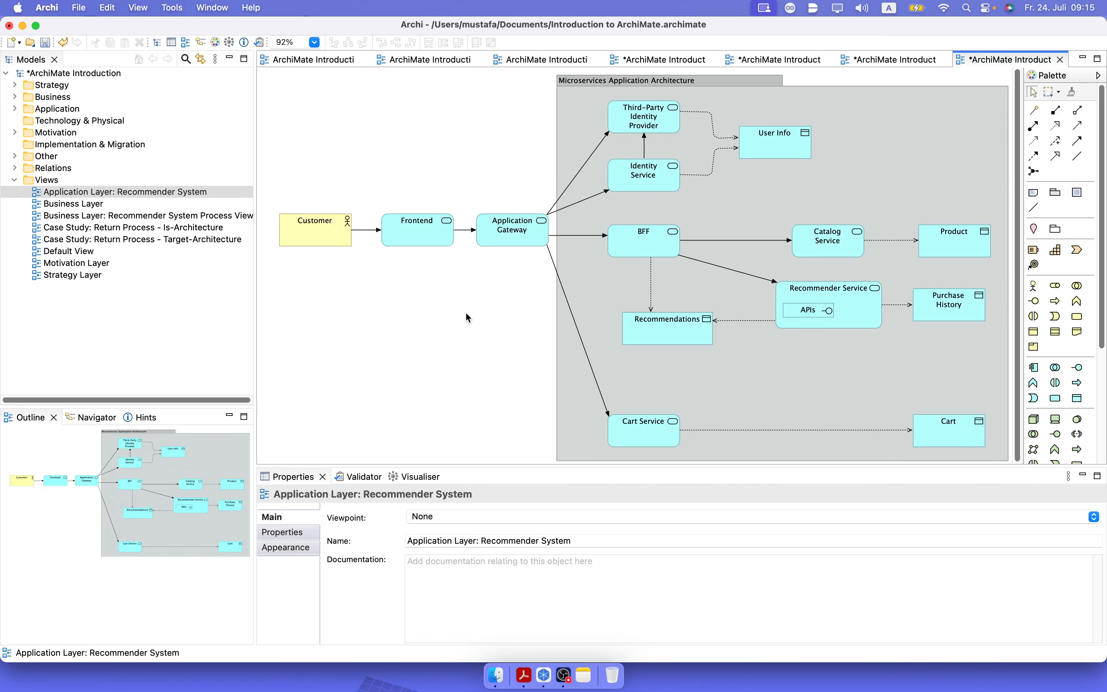
key(super+s)
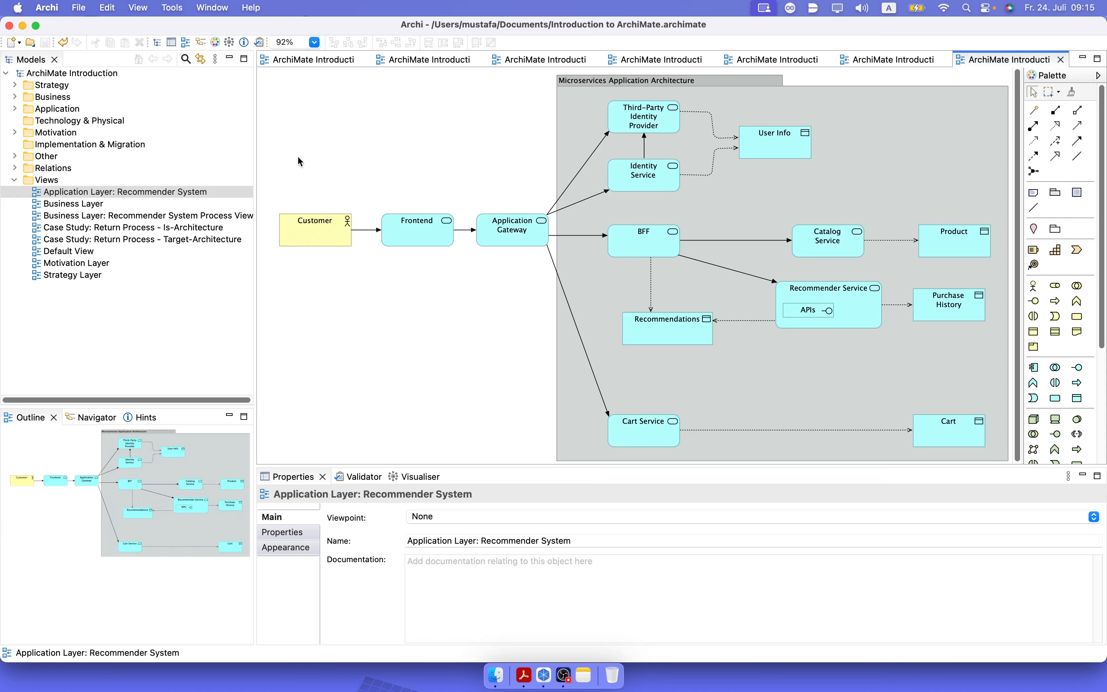
Add a legend, shorten it to fit its entries, and place it in the empty area below Customer.
click(313, 42)
click(285, 168)
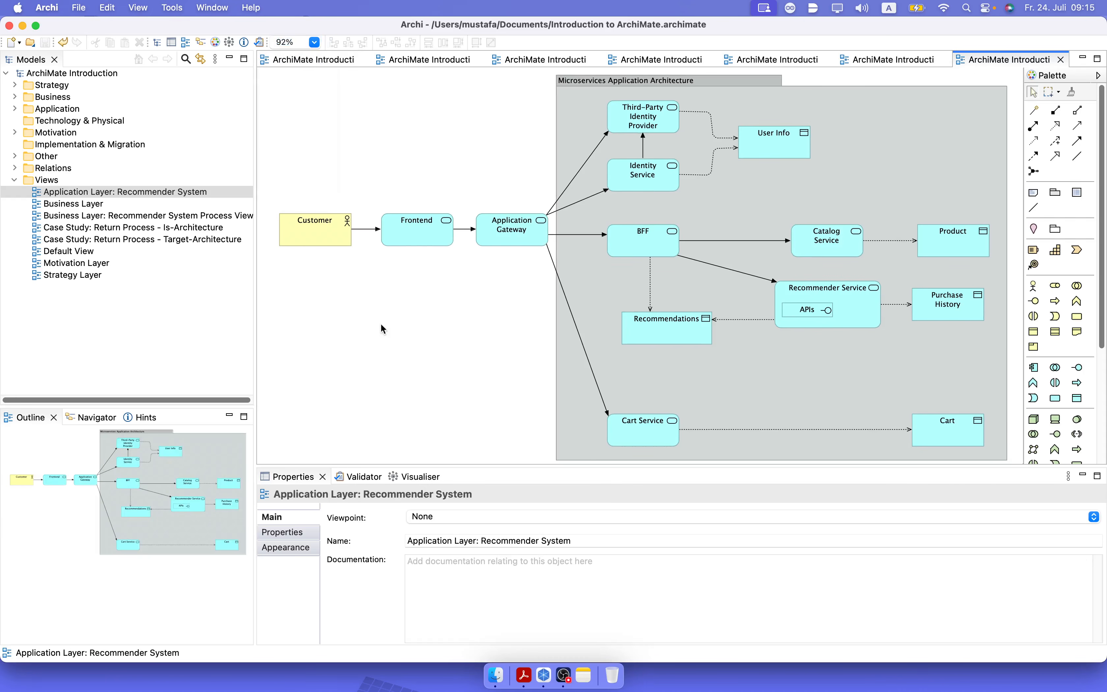
click(1073, 195)
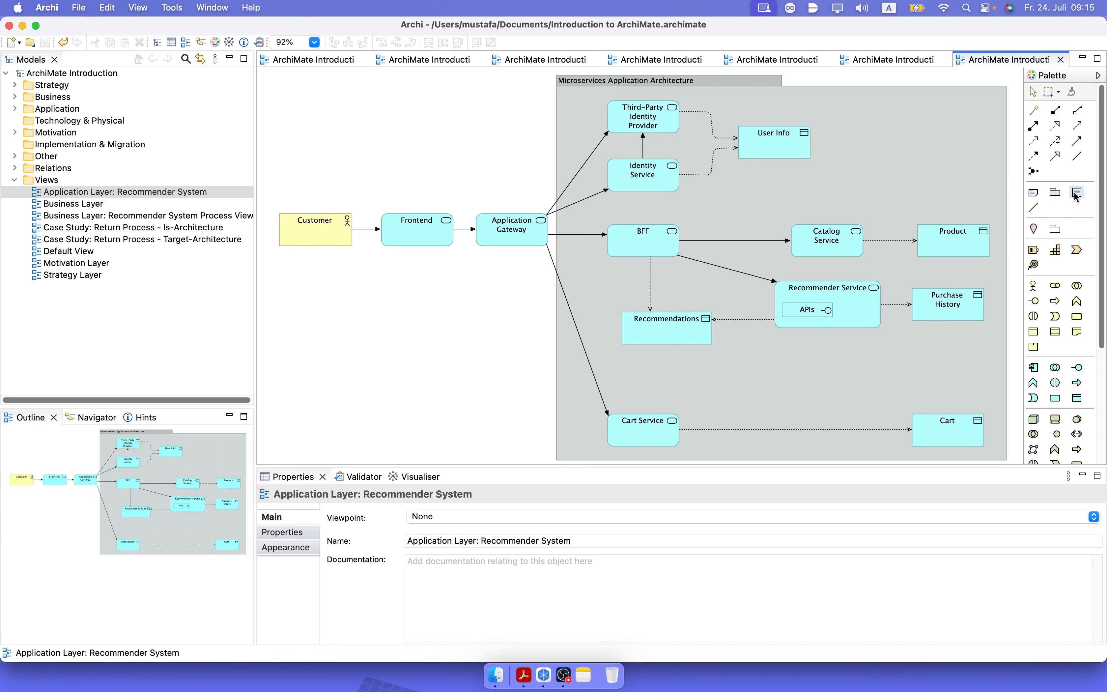
click(284, 346)
drag(388, 351, 390, 273)
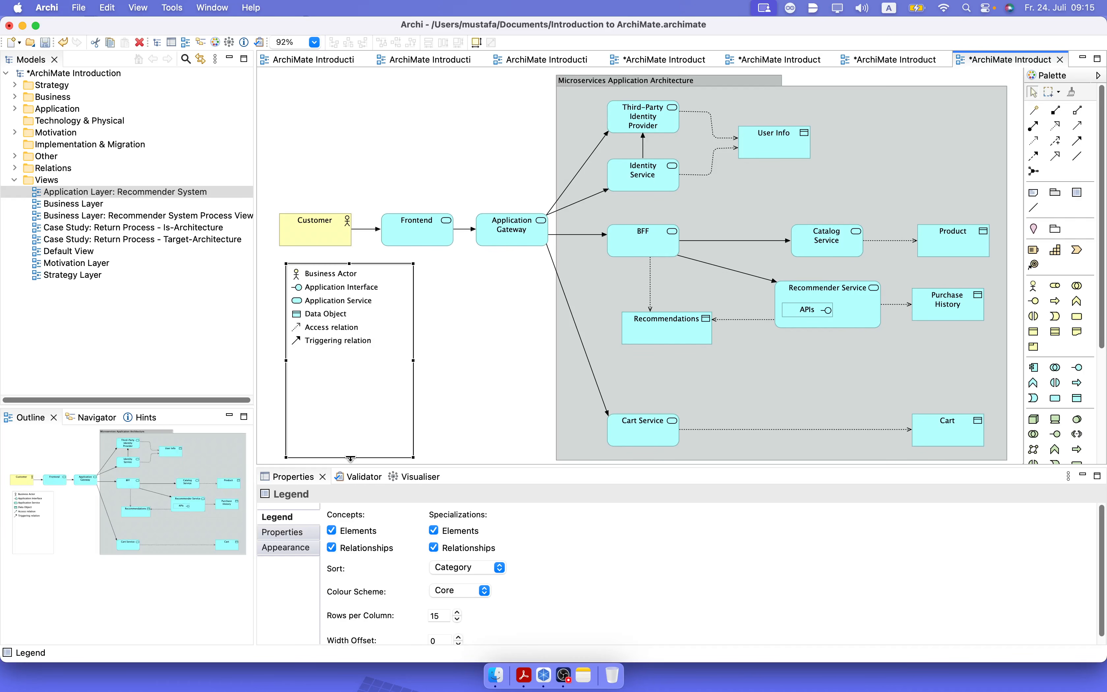
drag(350, 458, 350, 364)
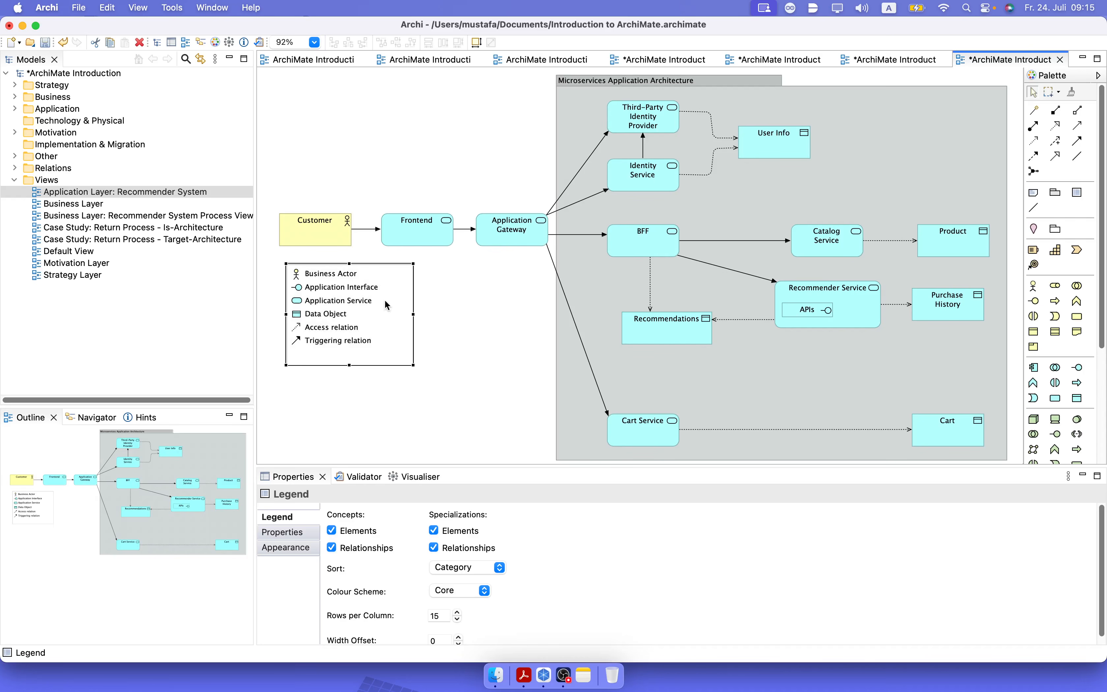
drag(384, 299, 377, 394)
click(455, 384)
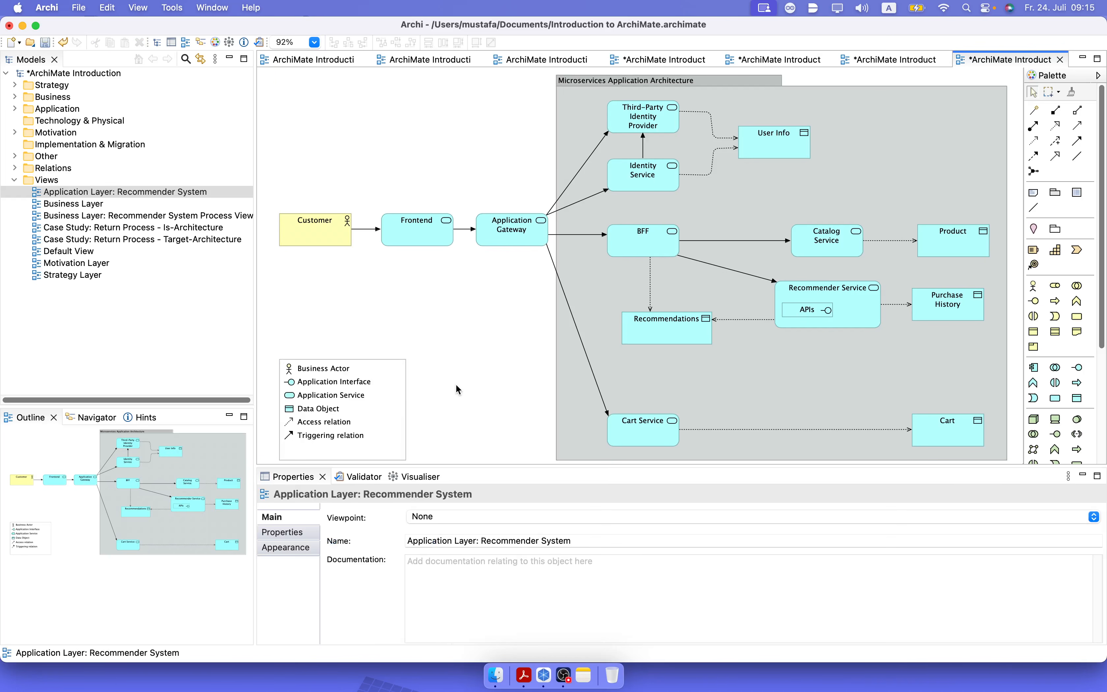
Nudge the legend slightly right and up, and save the model.
click(402, 384)
key(Right)
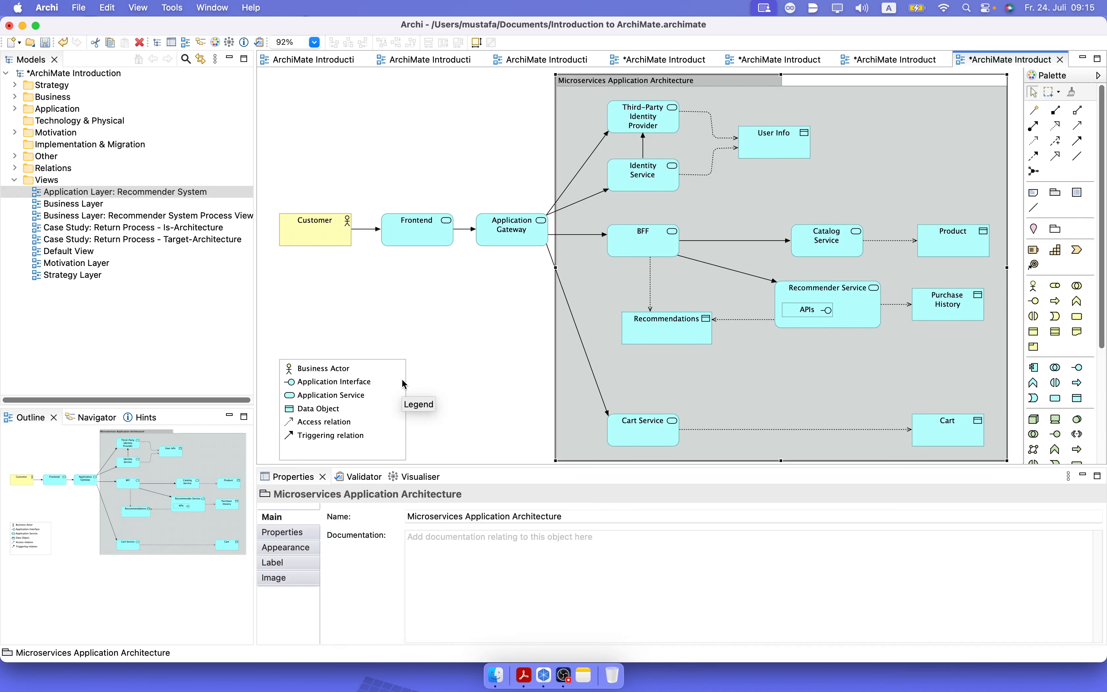
click(404, 384)
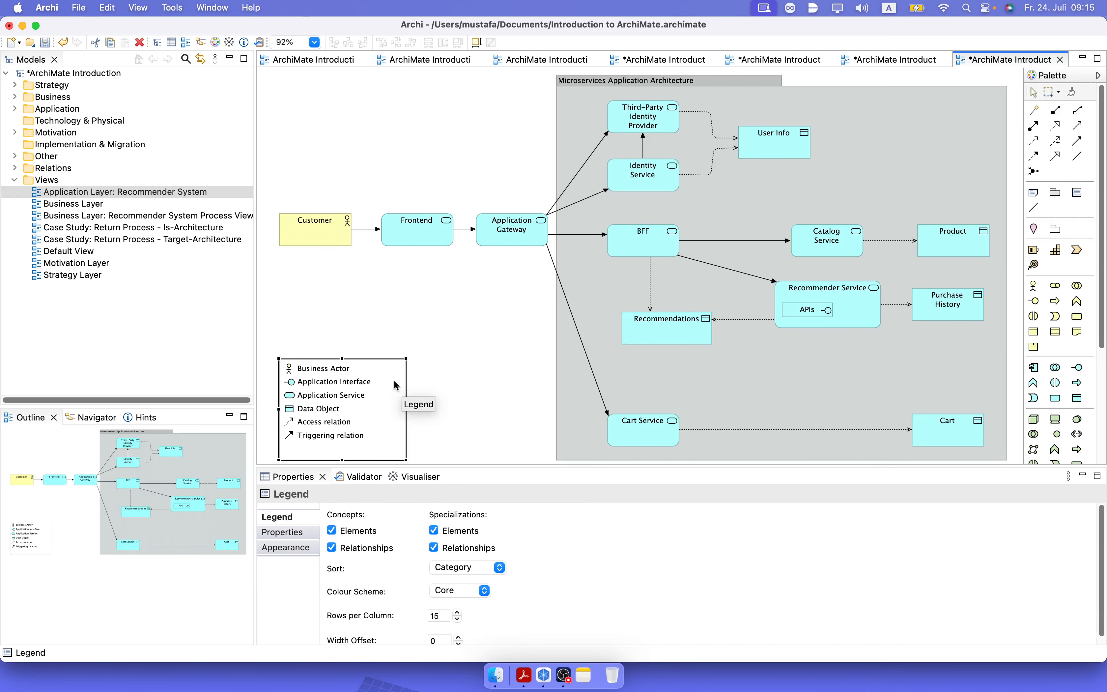
drag(402, 384, 398, 378)
click(455, 391)
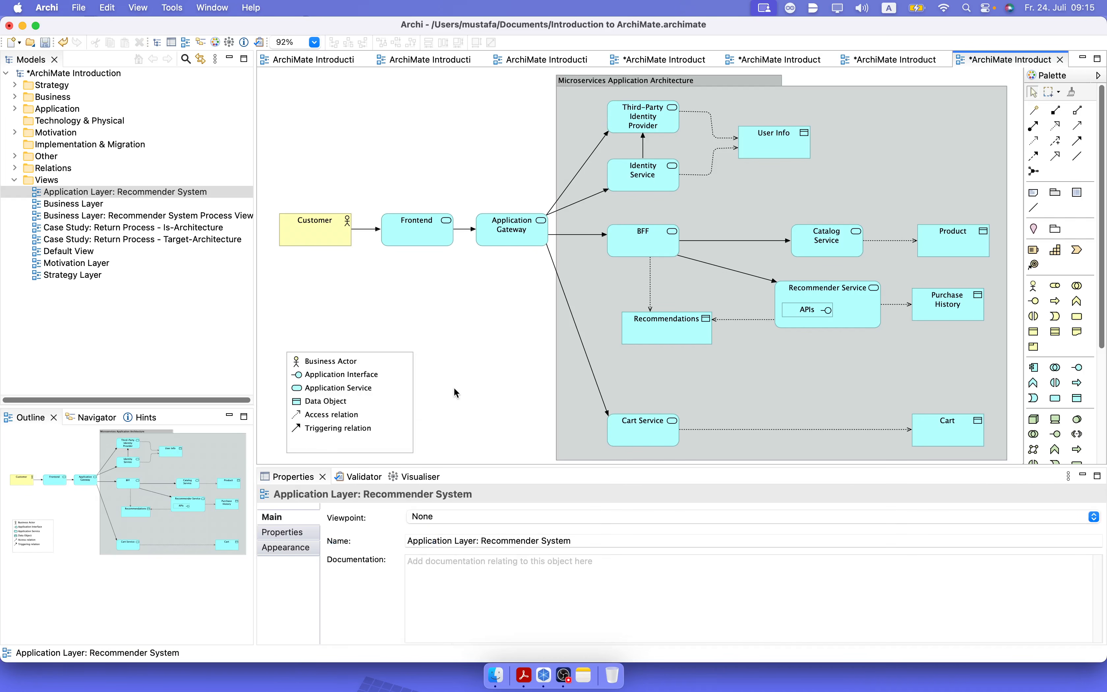
key(super+s)
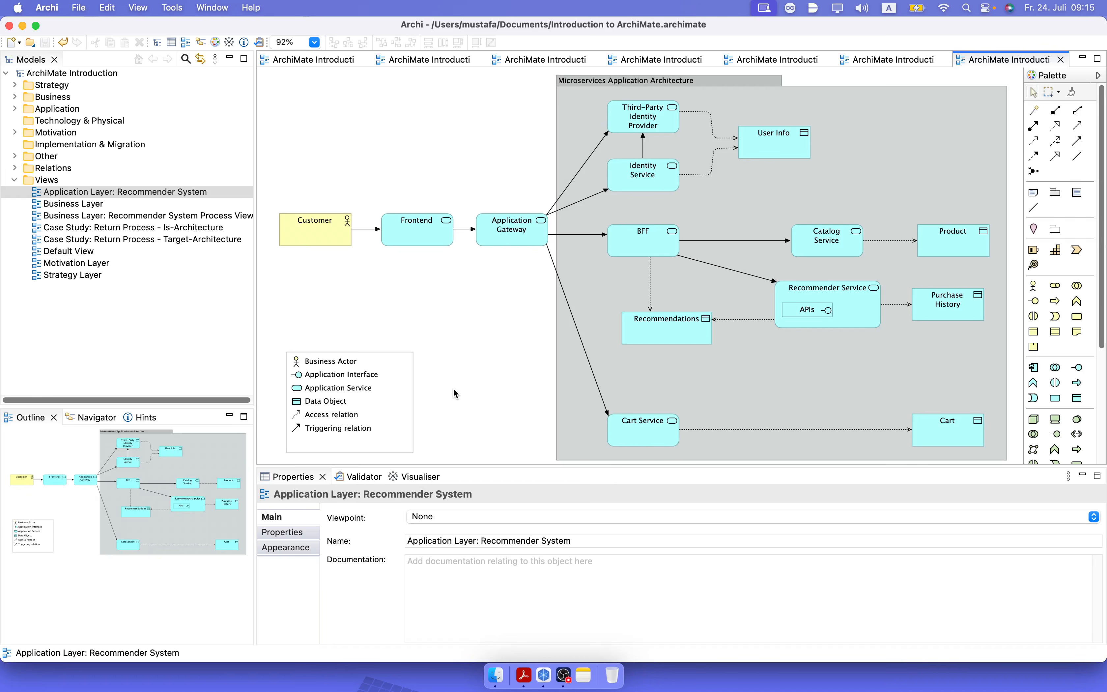